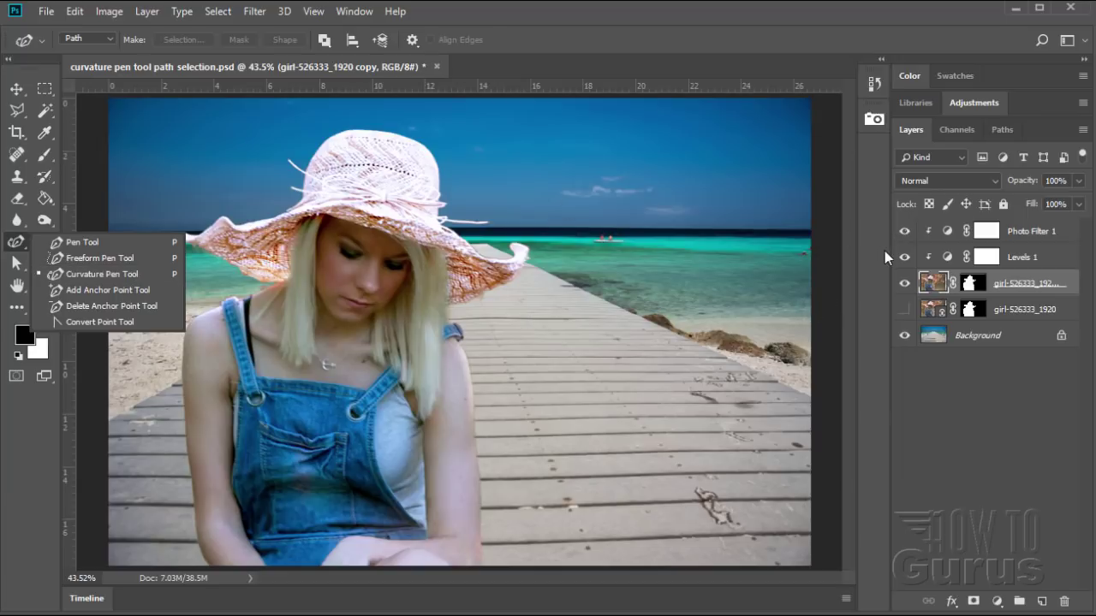
Disable the layer mask on the visible girl layer to view the original background, and enable the mask again
{"action": "right_click", "coordinate": [969, 287]}
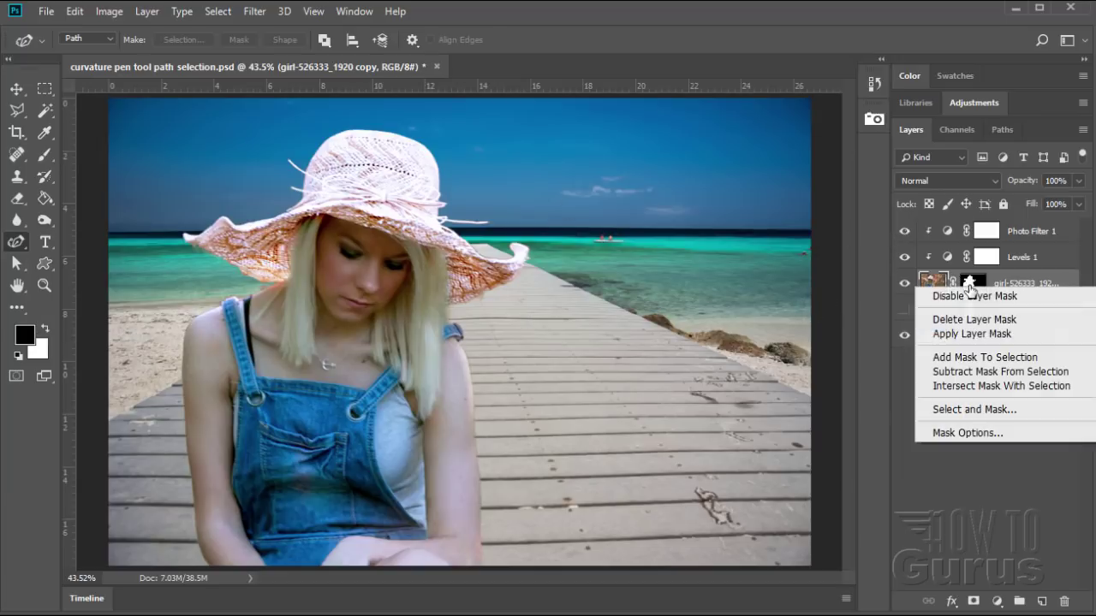
{"action": "left_click", "coordinate": [966, 294]}
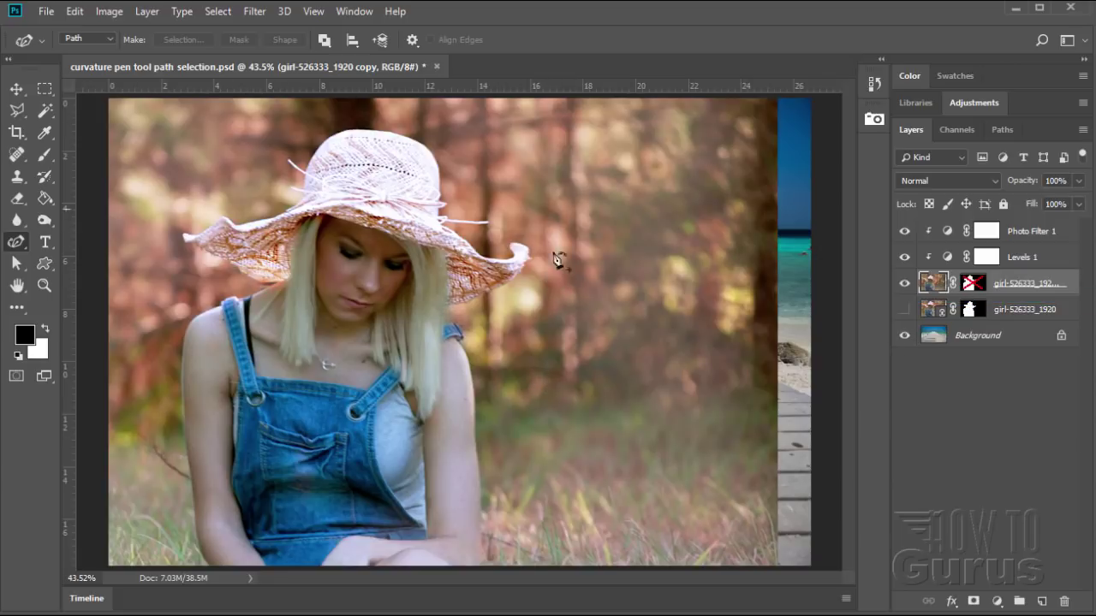
{"action": "right_click", "coordinate": [959, 286]}
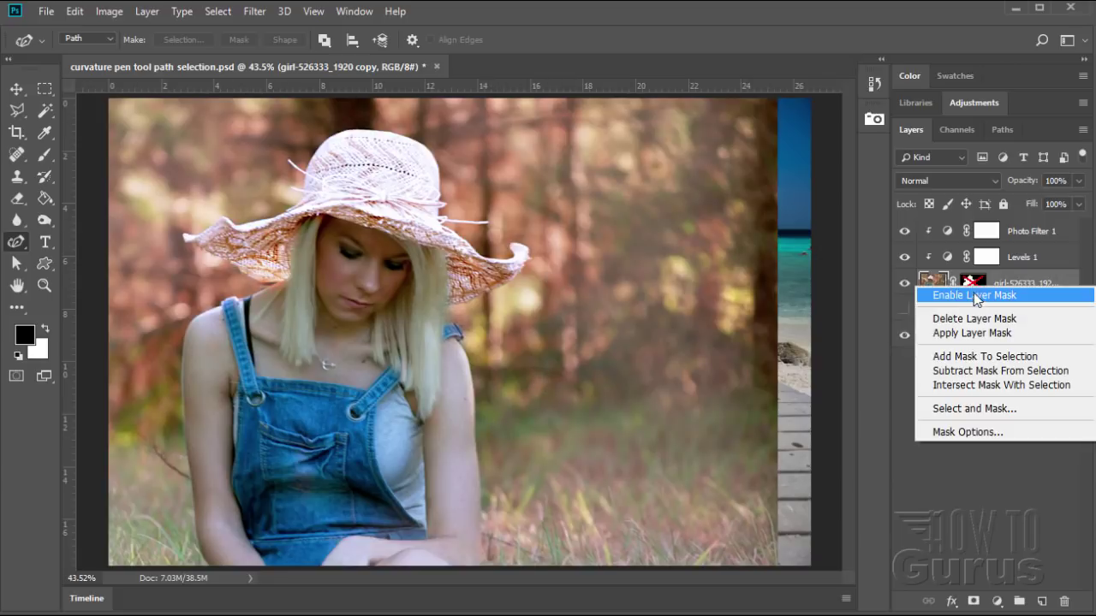
{"action": "left_click", "coordinate": [973, 292]}
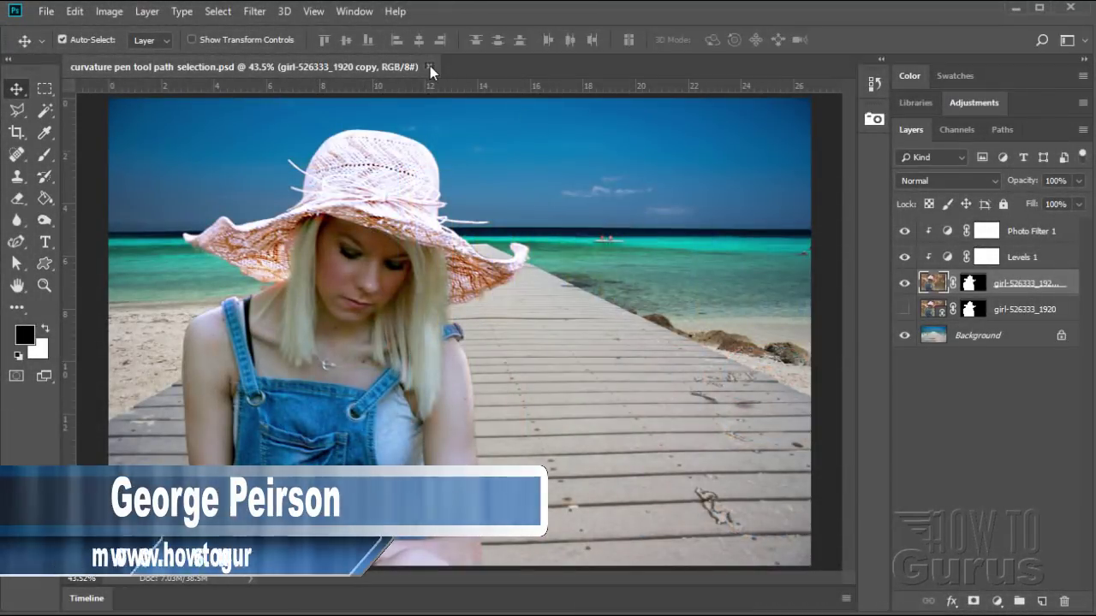
Close the girl composite and create a blank 7 x 5 inch landscape document at 300 pixels/inch with a white background
{"action": "left_click", "coordinate": [429, 67]}
{"action": "left_click", "coordinate": [45, 12]}
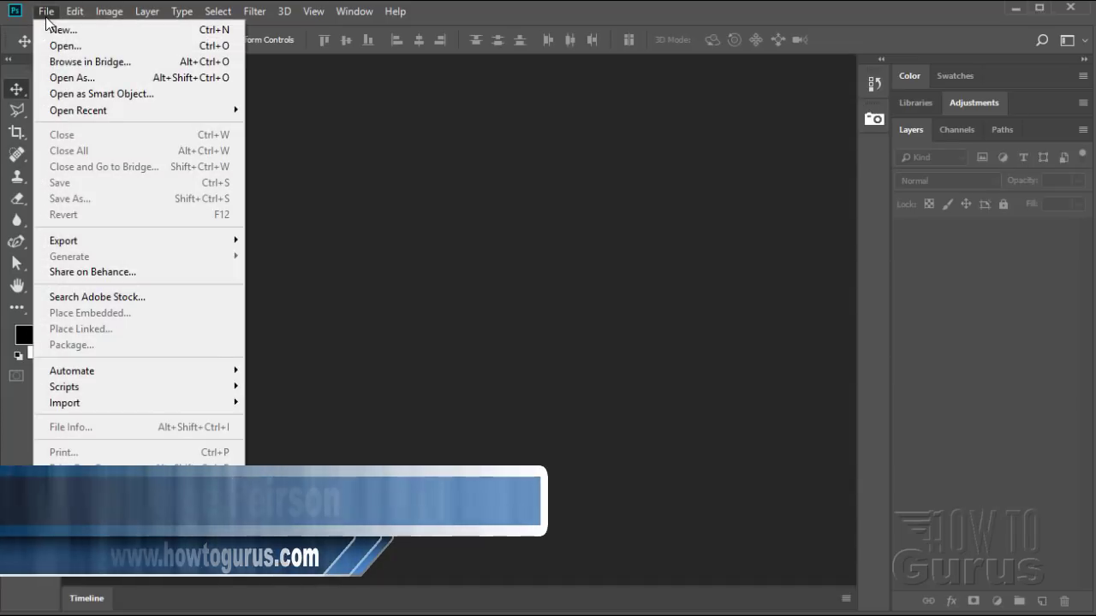
{"action": "left_click", "coordinate": [122, 30]}
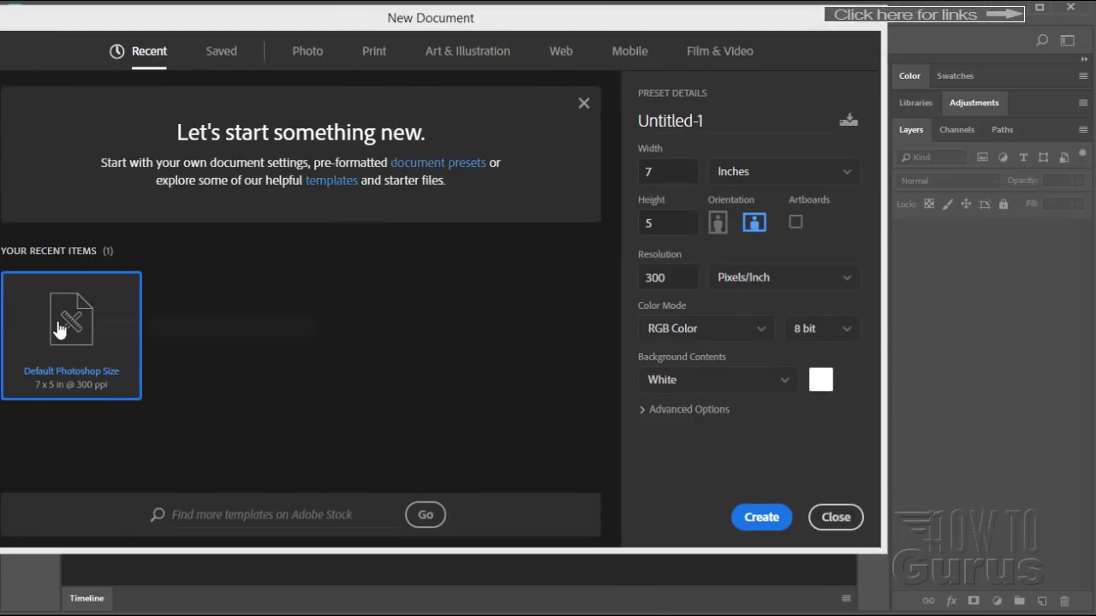
{"action": "left_click", "coordinate": [765, 514]}
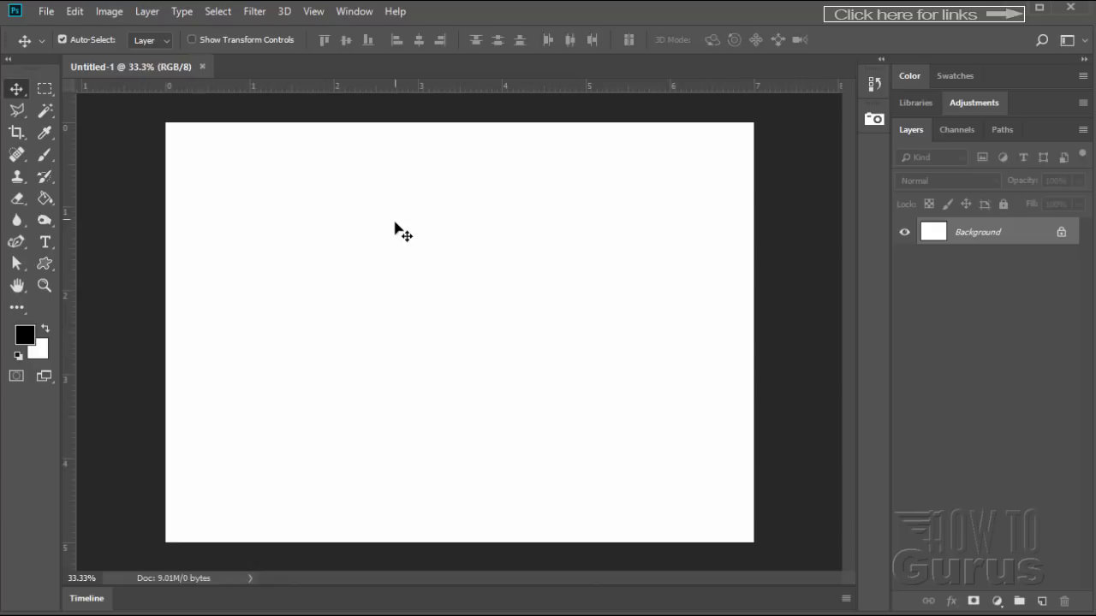
Draw a closed practice path with the Pen Tool, using straight segments on most sides and curved segments at its upper left
{"action": "right_click", "coordinate": [14, 243]}
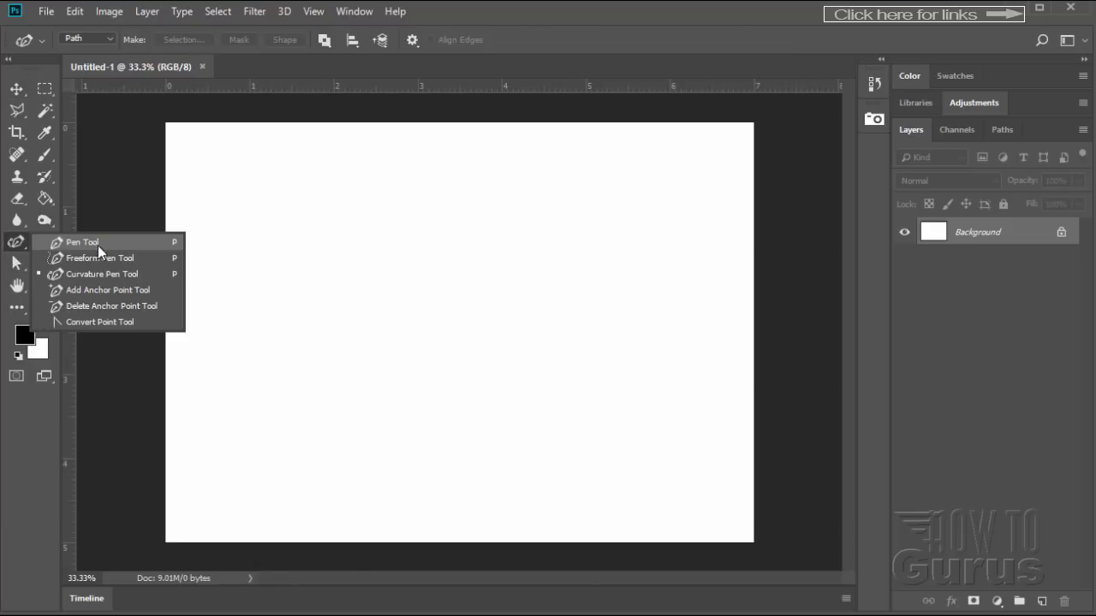
{"action": "left_click", "coordinate": [68, 243]}
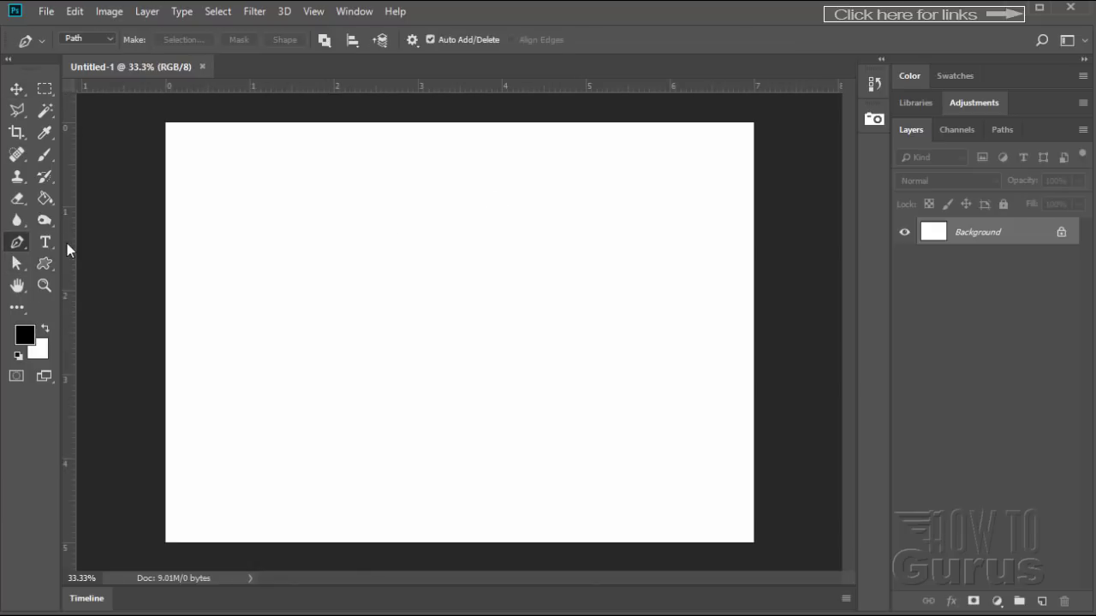
{"action": "left_click", "coordinate": [348, 196]}
{"action": "left_click", "coordinate": [492, 231]}
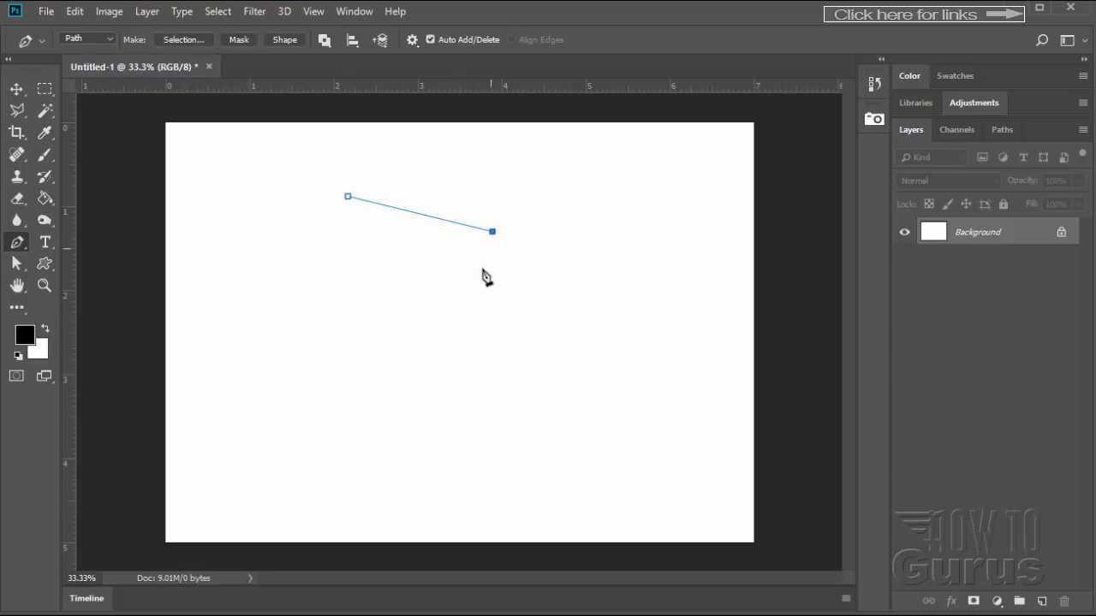
{"action": "left_click", "coordinate": [458, 343]}
{"action": "left_click", "coordinate": [343, 356]}
{"action": "left_click", "coordinate": [283, 244]}
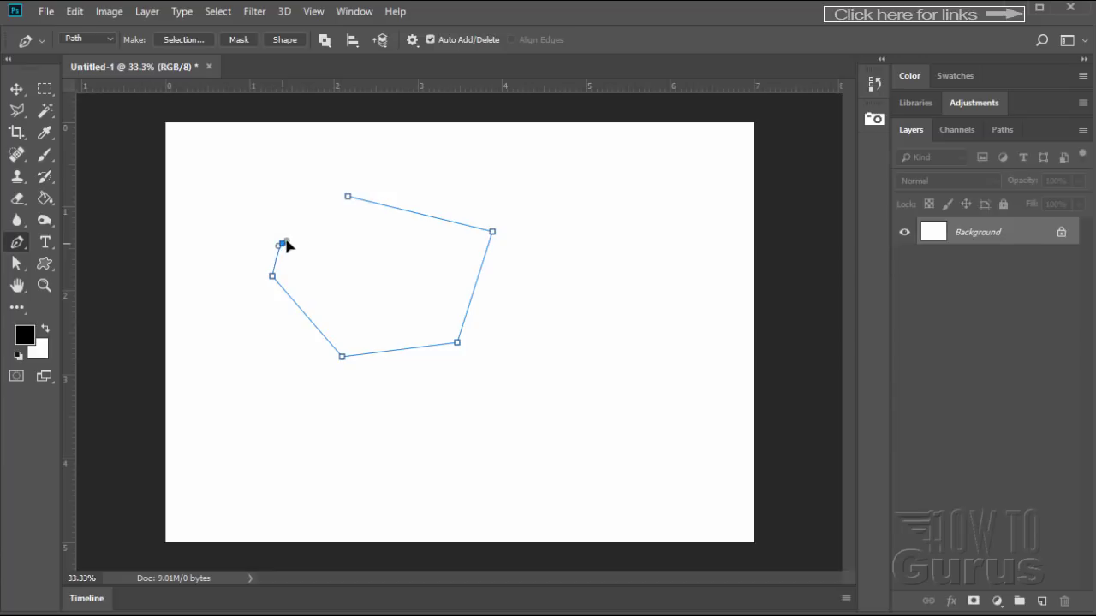
{"action": "left_click_drag", "start_coordinate": [305, 223], "coordinate": [295, 229]}
{"action": "left_click_drag", "start_coordinate": [330, 197], "coordinate": [333, 165]}
{"action": "left_click", "coordinate": [348, 197]}
Reshape the curve at the path's upper left with the Direct Selection Tool, and delete the whole path
{"action": "left_click", "coordinate": [18, 265]}
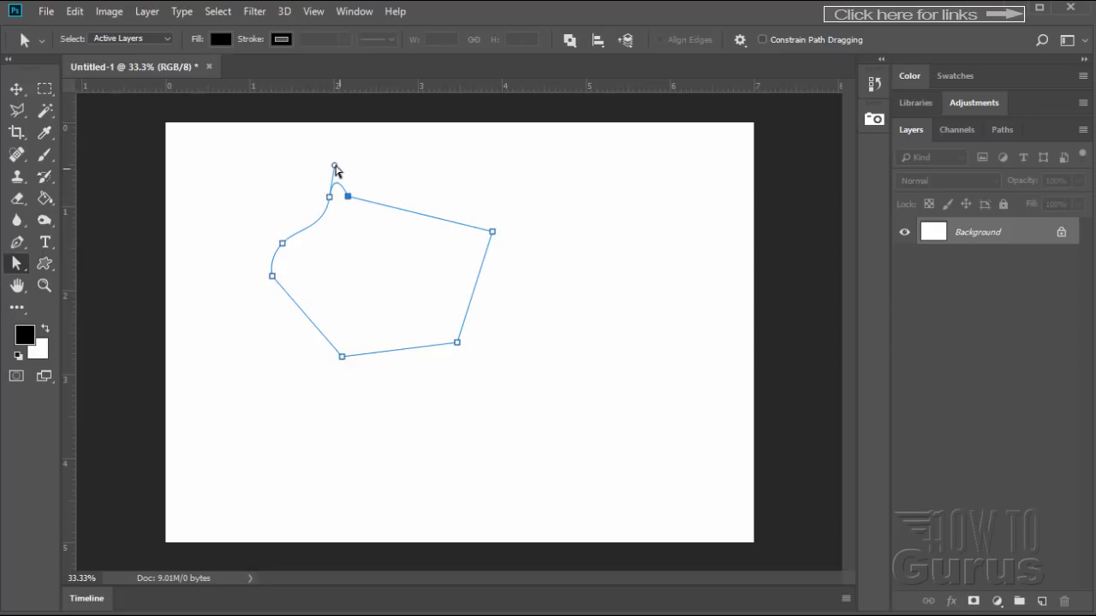
{"action": "left_click_drag", "start_coordinate": [335, 166], "coordinate": [313, 195]}
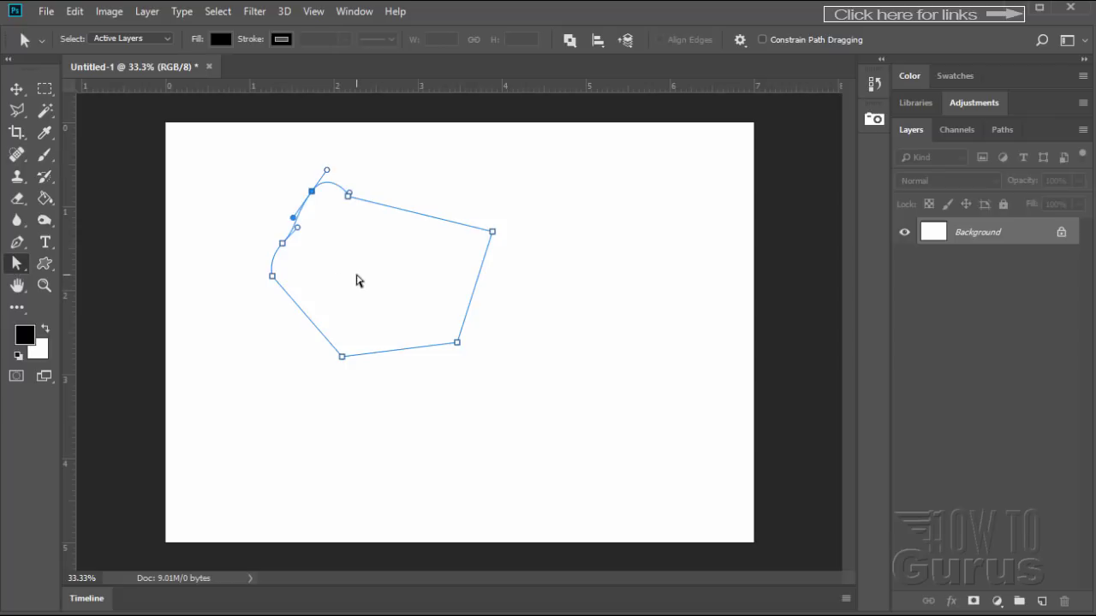
{"action": "key", "text": "Delete"}
{"action": "key", "text": "Delete"}
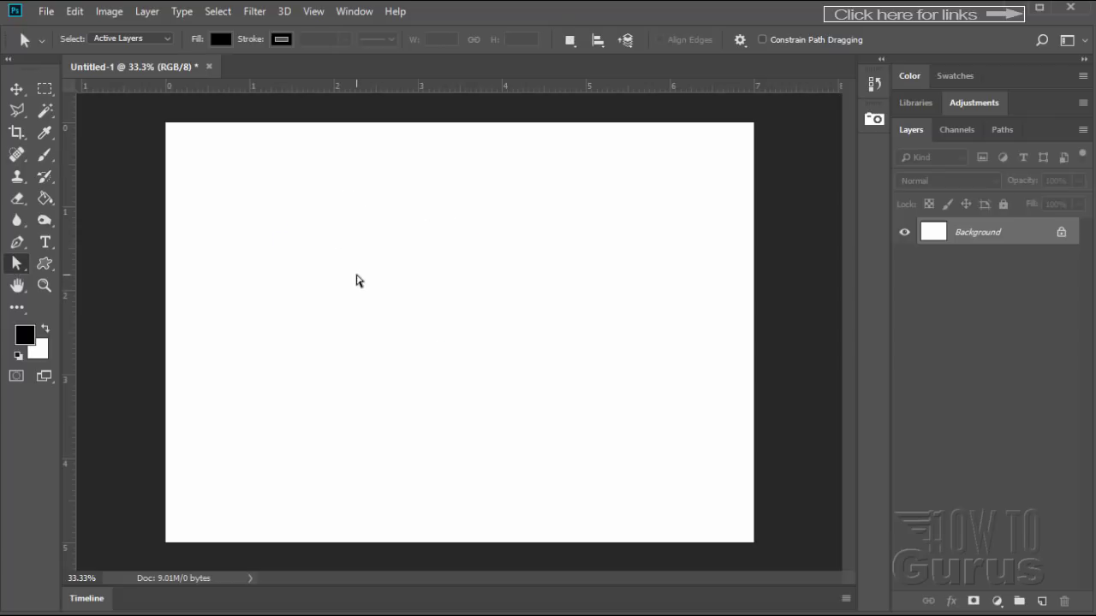
Start a path with the Curvature Pen Tool, placing five points clockwise to form a large arc open to the left
{"action": "left_click", "coordinate": [17, 243]}
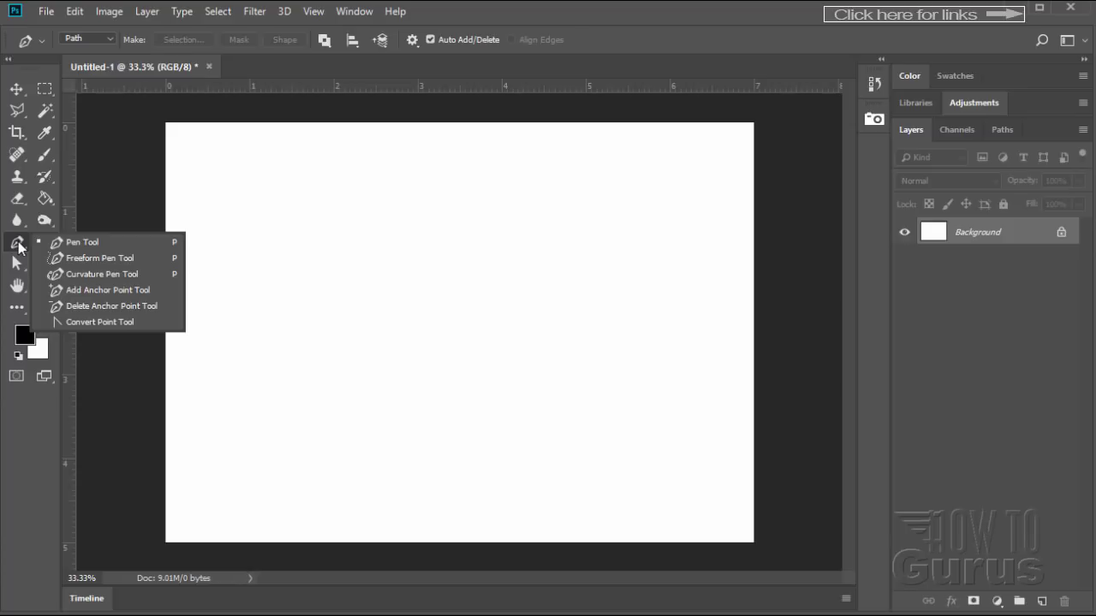
{"action": "left_click", "coordinate": [95, 275]}
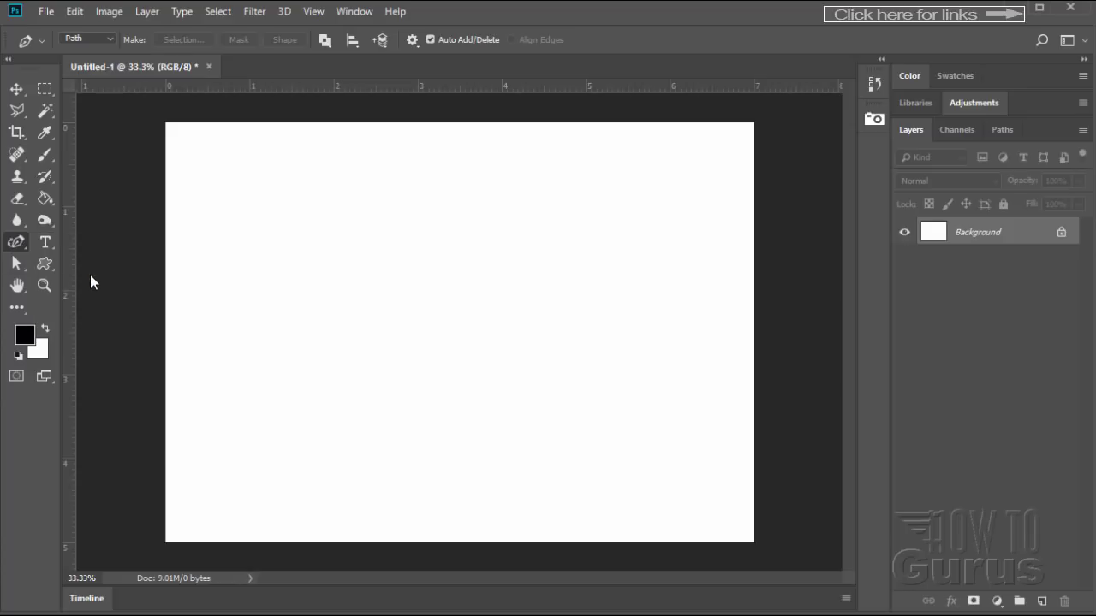
{"action": "left_click", "coordinate": [319, 218]}
{"action": "left_click", "coordinate": [485, 229]}
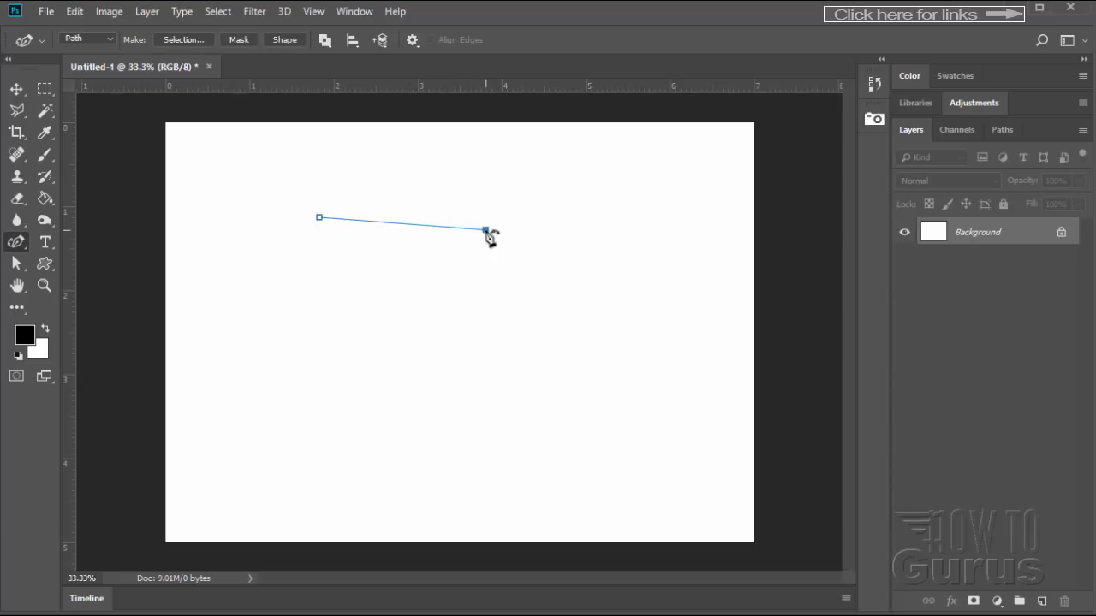
{"action": "left_click", "coordinate": [523, 338]}
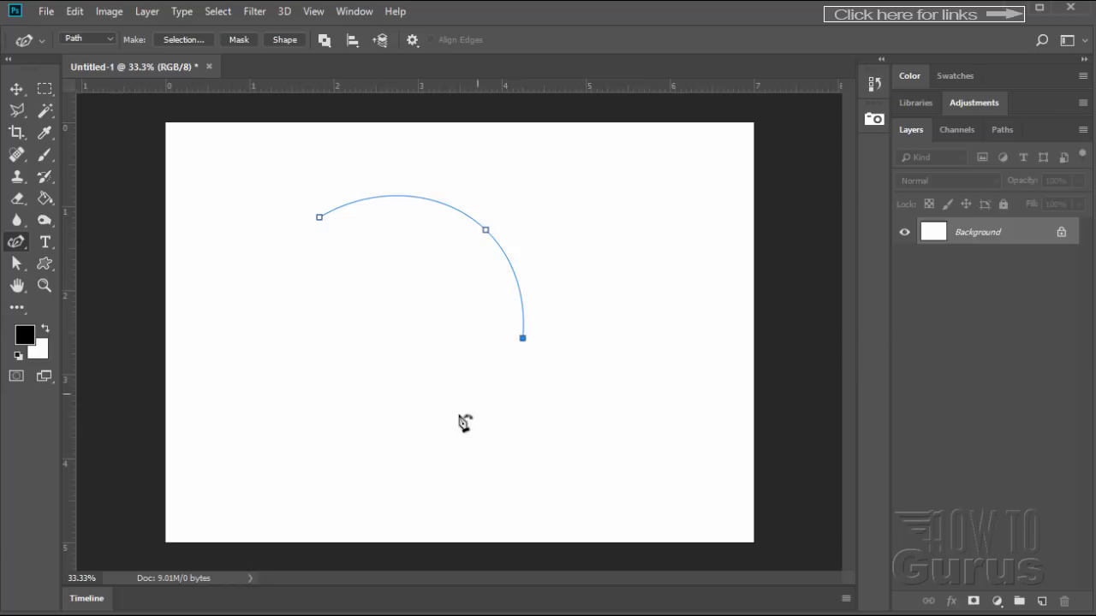
{"action": "left_click", "coordinate": [399, 432]}
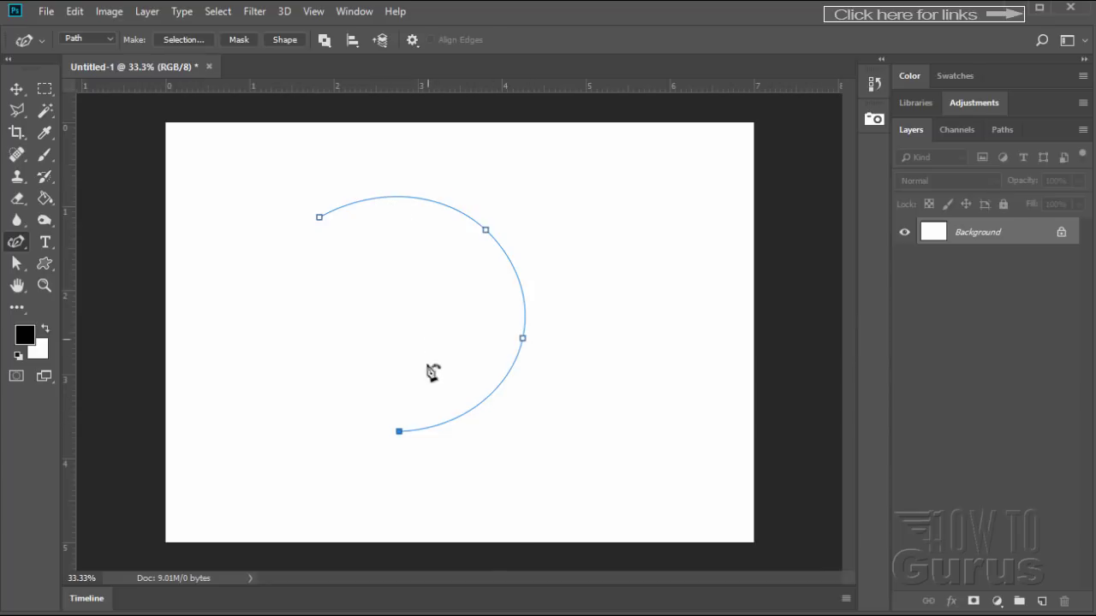
{"action": "left_click", "coordinate": [298, 397]}
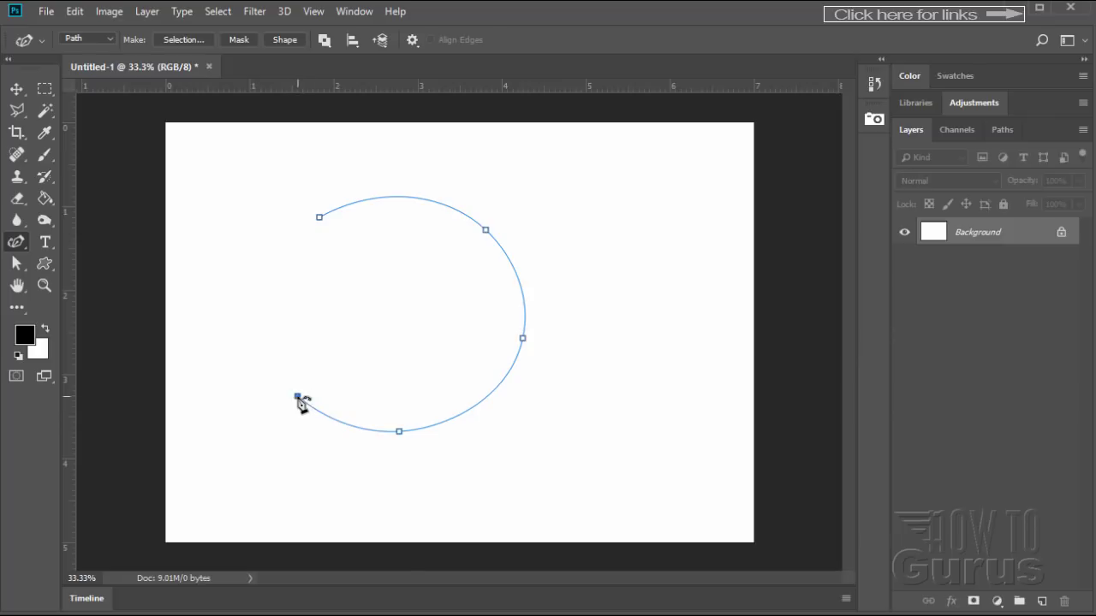
Extend the curved path up past the arc's open side, across above the arc and down outside its right side
{"action": "left_click", "coordinate": [274, 307]}
{"action": "left_click", "coordinate": [284, 201]}
{"action": "left_click", "coordinate": [324, 177]}
{"action": "left_click", "coordinate": [408, 168]}
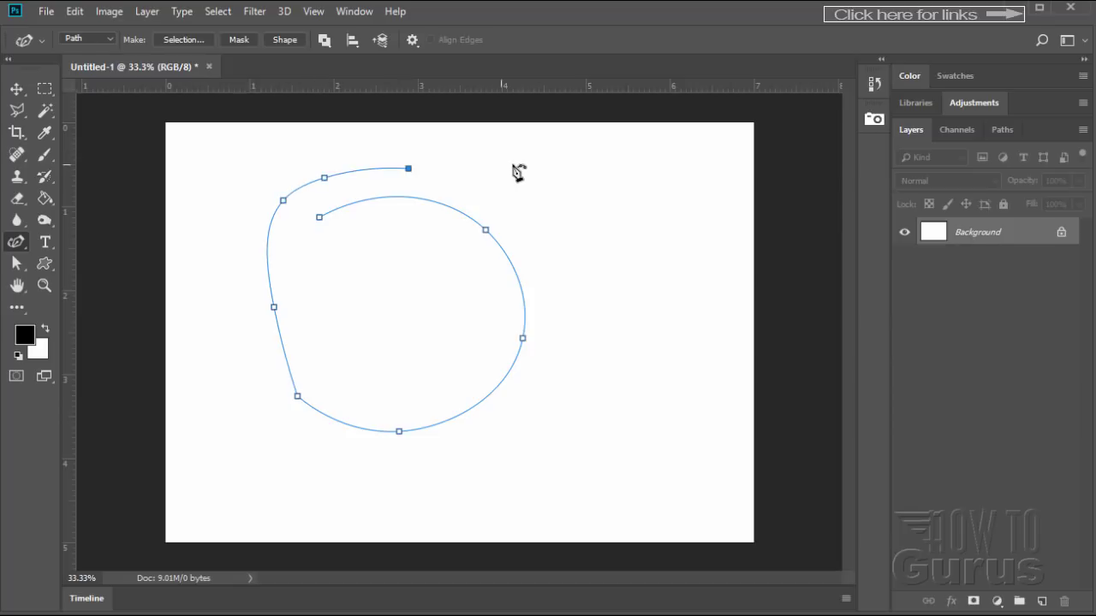
{"action": "left_click", "coordinate": [511, 164]}
{"action": "left_click", "coordinate": [563, 172]}
{"action": "left_click", "coordinate": [587, 218]}
{"action": "left_click", "coordinate": [588, 294]}
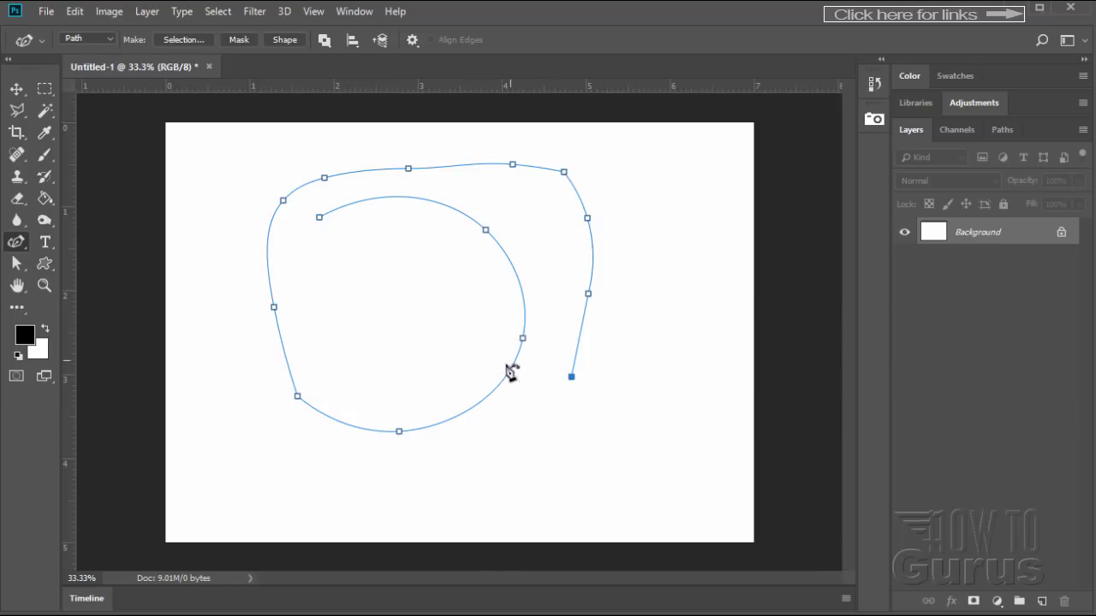
Add anchor points with the Curvature Pen Tool at the path's lower right, lower left, left side and the inner arc's upper right
{"action": "left_click", "coordinate": [473, 408]}
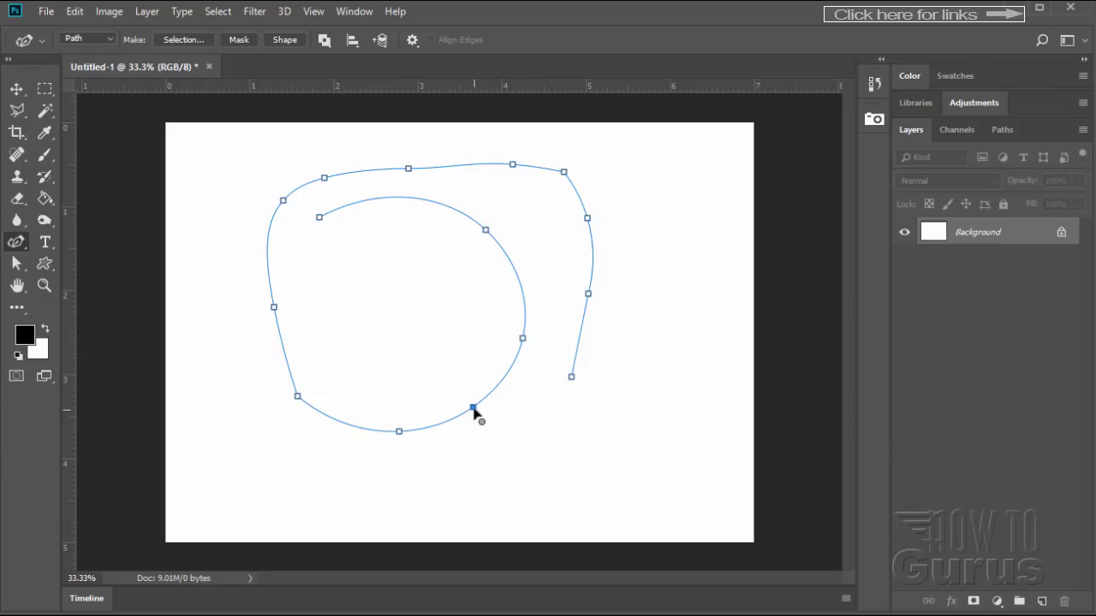
{"action": "left_click", "coordinate": [341, 422]}
{"action": "left_click", "coordinate": [284, 349]}
{"action": "right_click", "coordinate": [20, 245]}
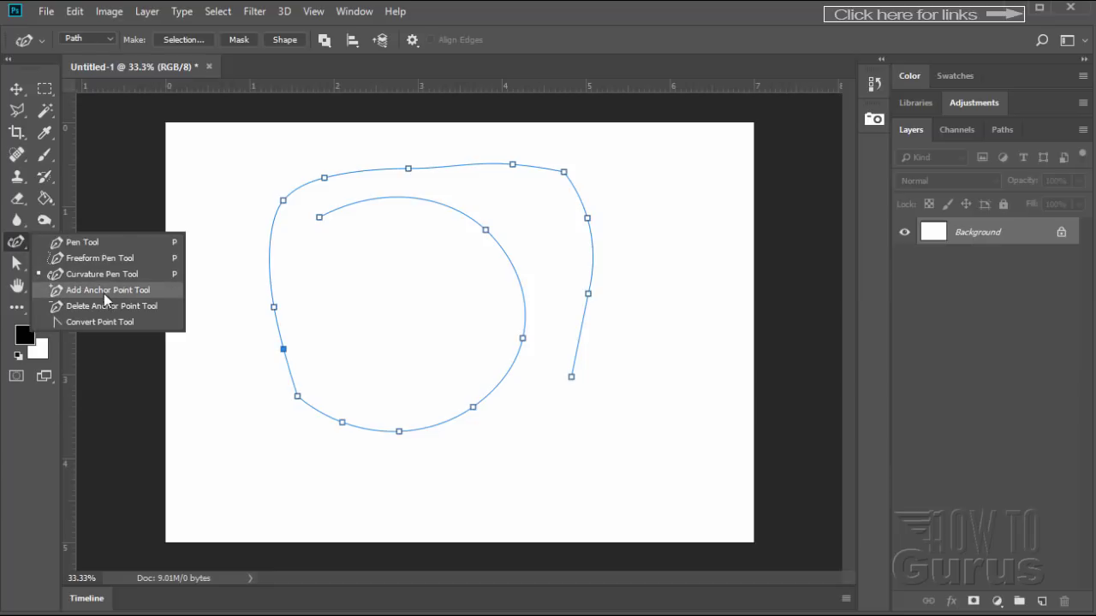
{"action": "left_click", "coordinate": [22, 244]}
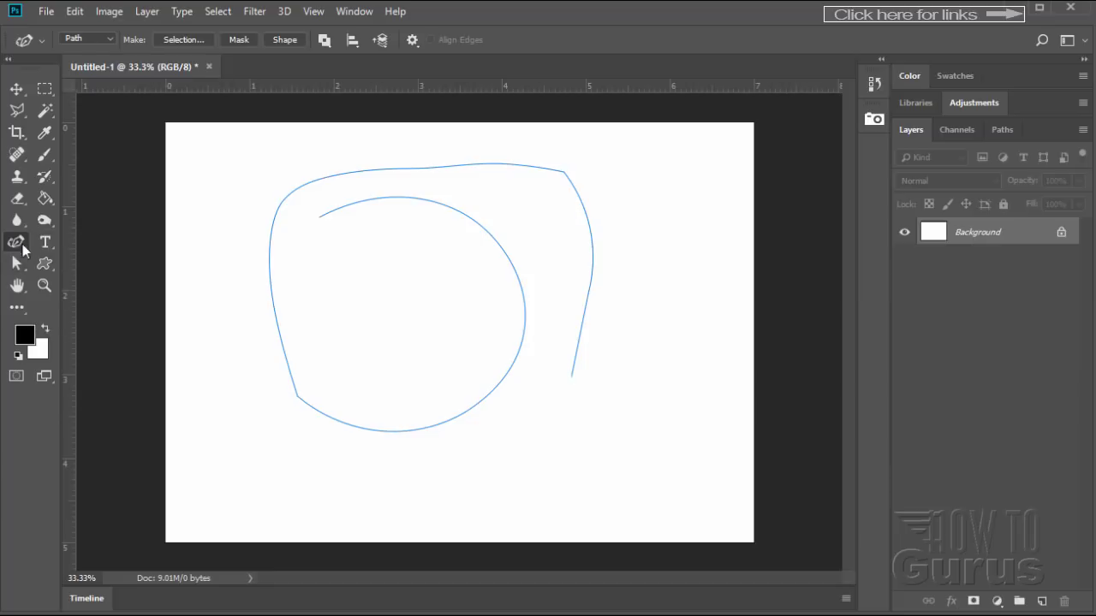
{"action": "left_click", "coordinate": [272, 295]}
{"action": "left_click", "coordinate": [462, 212]}
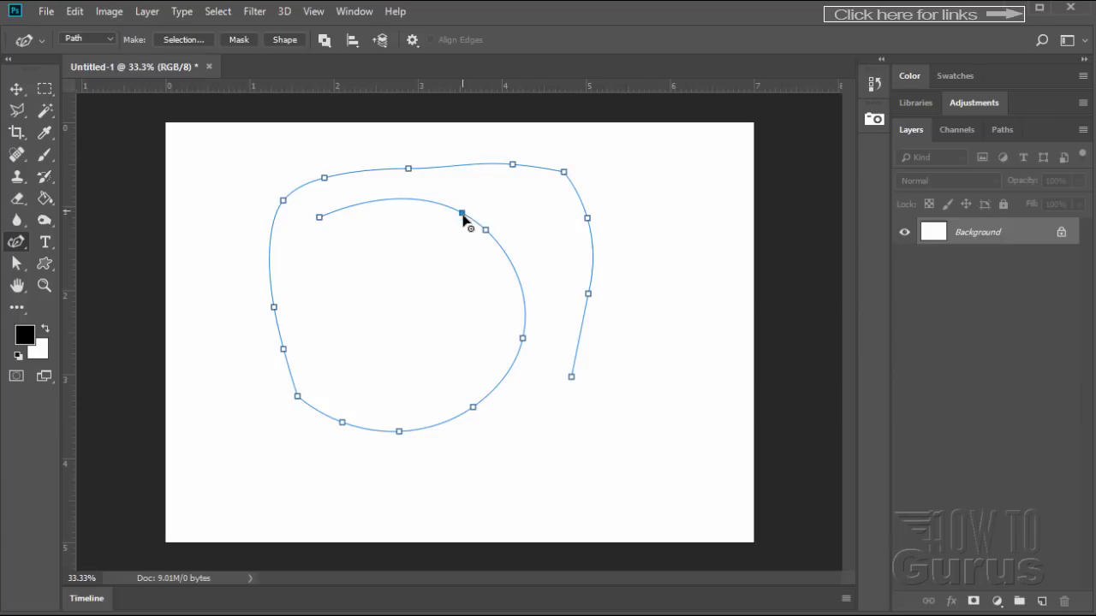
Flatten the inner arc by moving its added point to the top middle, its upper-right point outward and its right point inward
{"action": "left_click_drag", "start_coordinate": [461, 216], "coordinate": [404, 227]}
{"action": "mouse_move", "coordinate": [485, 231]}
{"action": "left_mouse_down"}
{"action": "mouse_move", "coordinate": [477, 259]}
{"action": "mouse_move", "coordinate": [416, 313]}
{"action": "mouse_move", "coordinate": [502, 237]}
{"action": "left_mouse_up"}
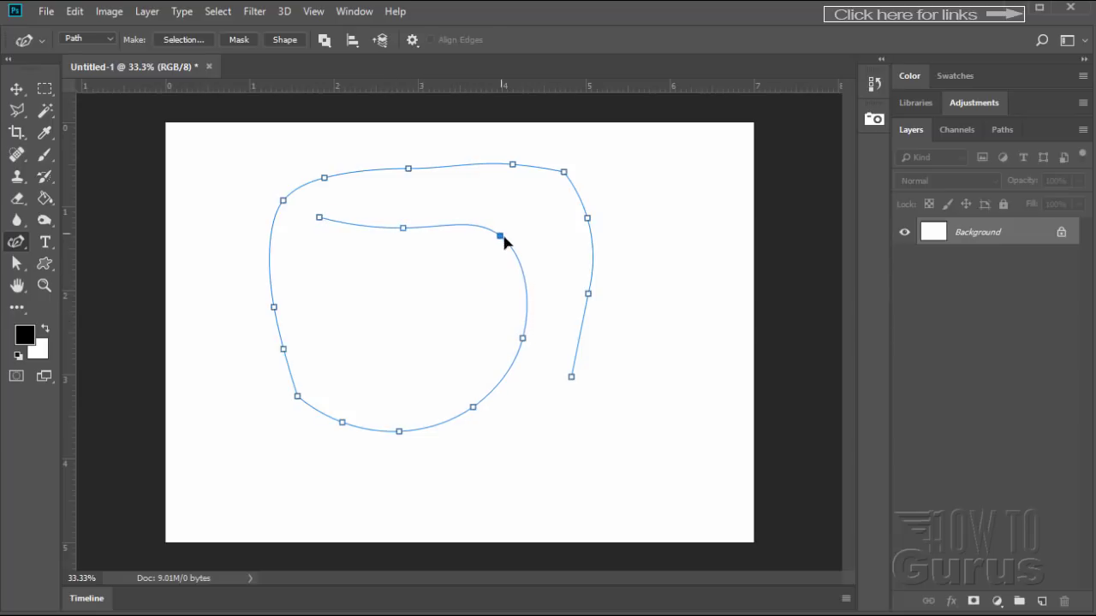
{"action": "mouse_move", "coordinate": [522, 339]}
{"action": "left_mouse_down"}
{"action": "mouse_move", "coordinate": [492, 331]}
{"action": "mouse_move", "coordinate": [506, 337]}
{"action": "left_mouse_up"}
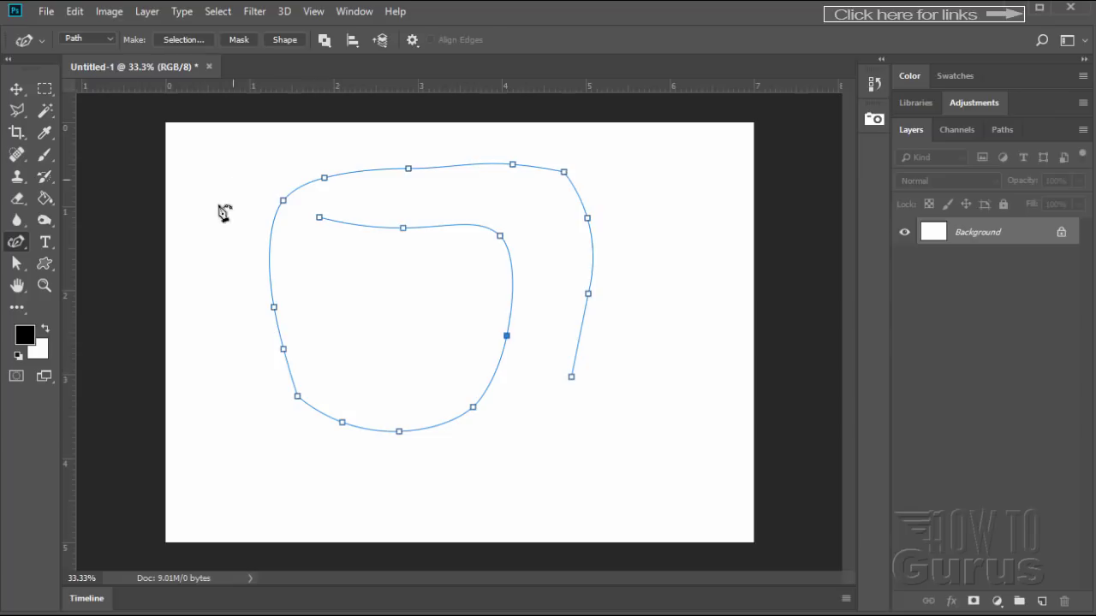
Adjust the handles of the inner arc's upper-right anchor with the Direct Selection Tool, and pull that anchor inward into a deep notch
{"action": "left_click", "coordinate": [12, 265]}
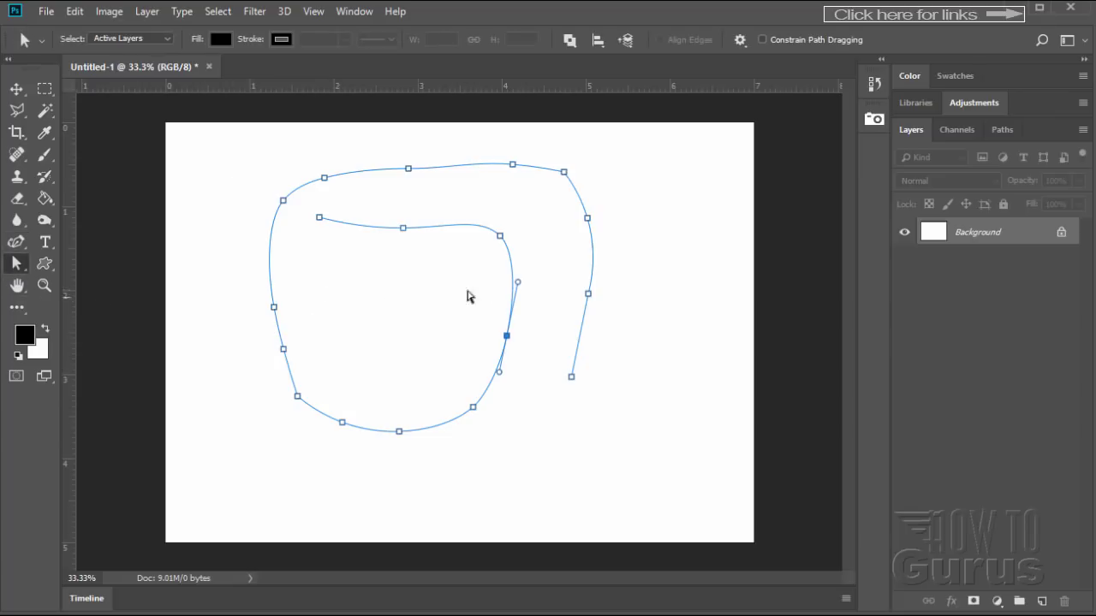
{"action": "left_click", "coordinate": [501, 236]}
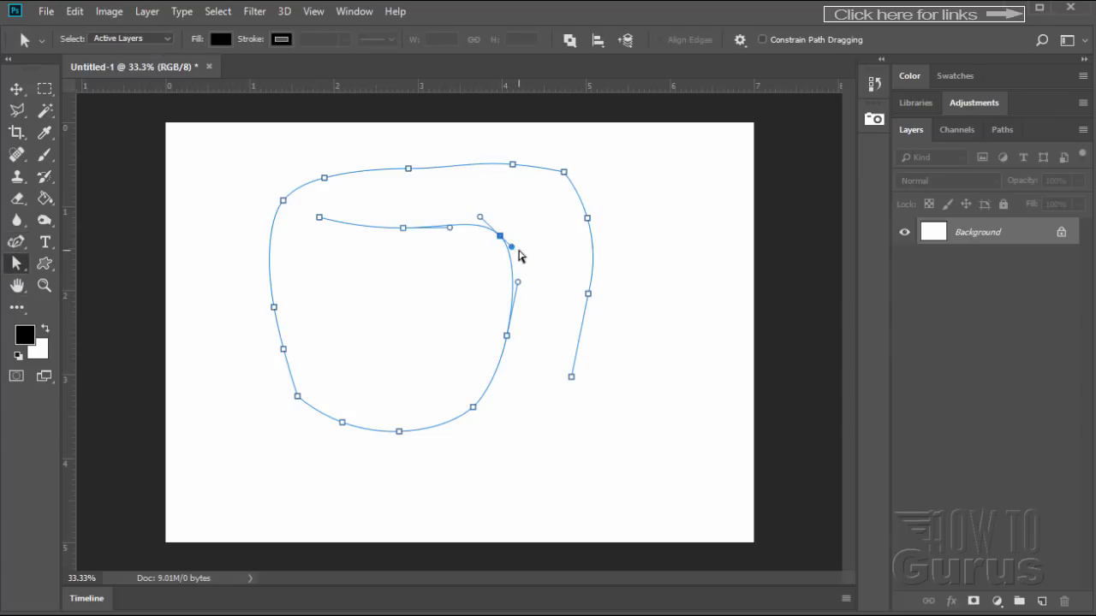
{"action": "left_click_drag", "start_coordinate": [545, 283], "coordinate": [518, 248]}
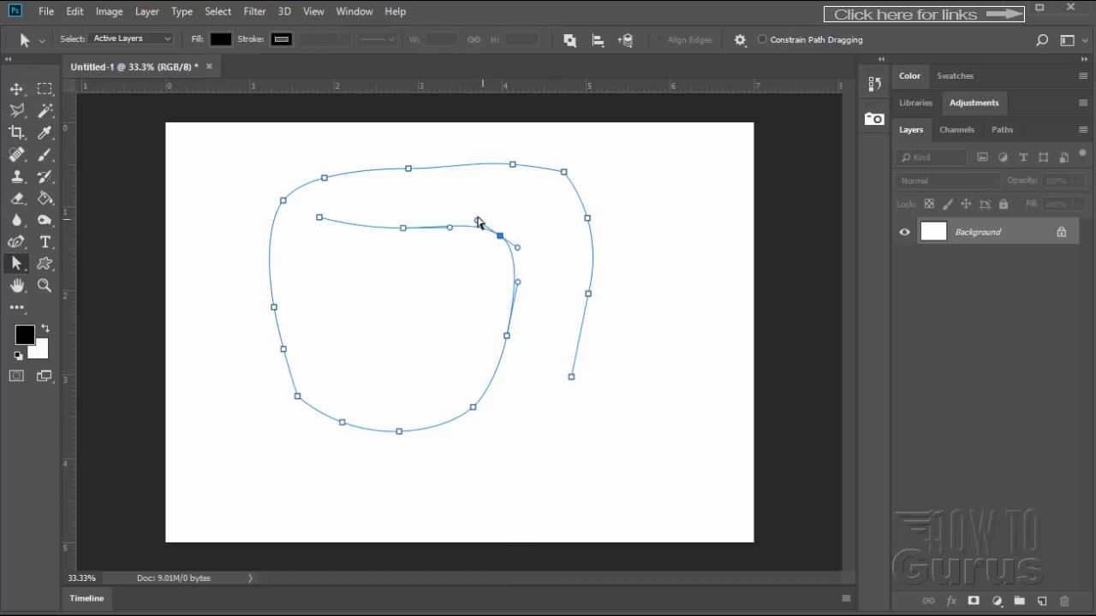
{"action": "left_click_drag", "start_coordinate": [489, 206], "coordinate": [429, 328]}
{"action": "left_click", "coordinate": [492, 235]}
{"action": "mouse_move", "coordinate": [425, 279]}
{"action": "left_mouse_down"}
{"action": "mouse_move", "coordinate": [444, 272]}
{"action": "mouse_move", "coordinate": [414, 272]}
{"action": "left_mouse_up"}
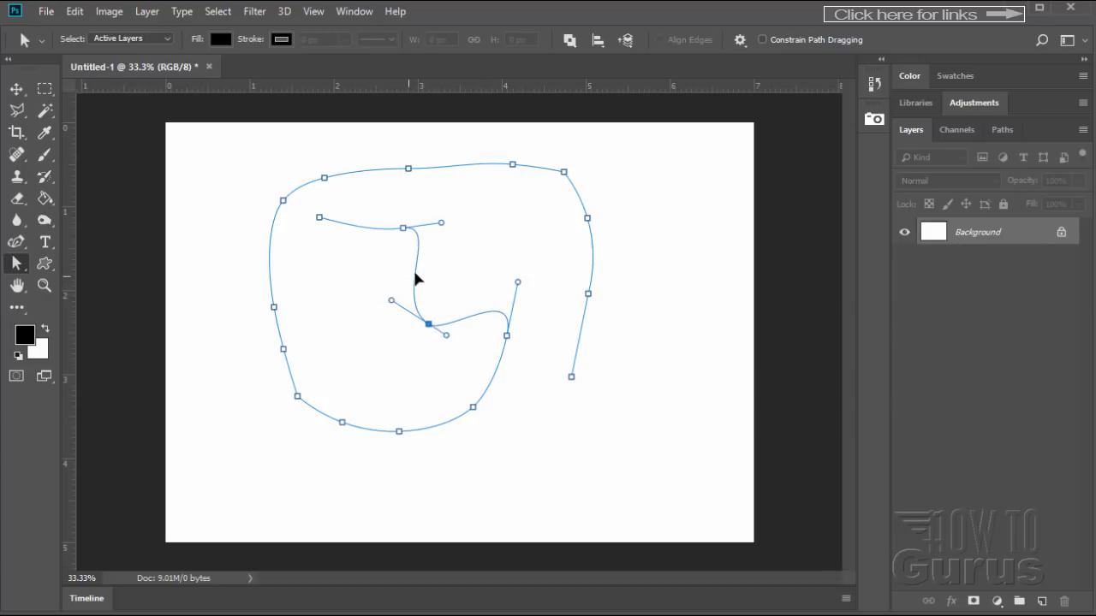
Move the path's upper-left anchor point slightly outward and down with the Curvature Pen Tool
{"action": "left_click", "coordinate": [16, 242]}
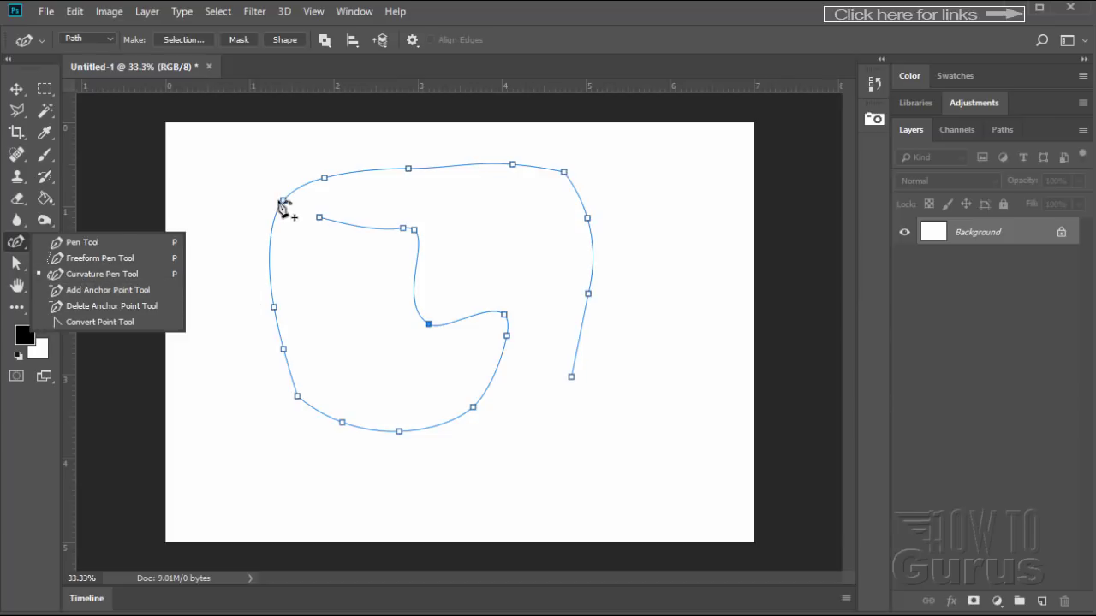
{"action": "mouse_move", "coordinate": [284, 206]}
{"action": "left_mouse_down"}
{"action": "mouse_move", "coordinate": [291, 233]}
{"action": "mouse_move", "coordinate": [267, 209]}
{"action": "mouse_move", "coordinate": [270, 223]}
{"action": "left_mouse_up"}
{"action": "right_click", "coordinate": [19, 243]}
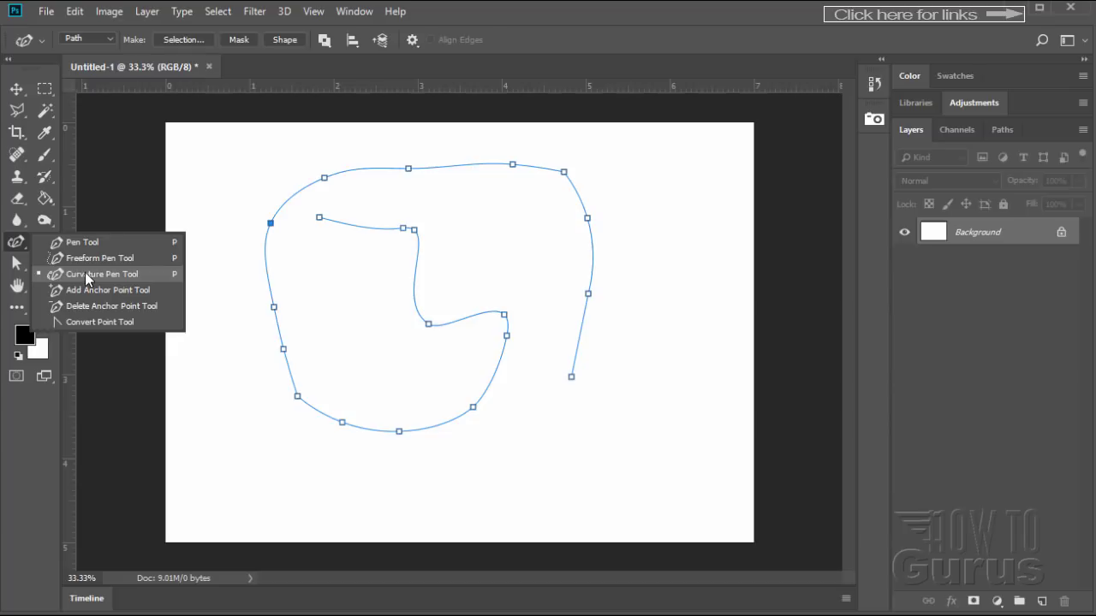
Select the anchor at the path's upper middle and delete the entire practice path
{"action": "left_click", "coordinate": [410, 170]}
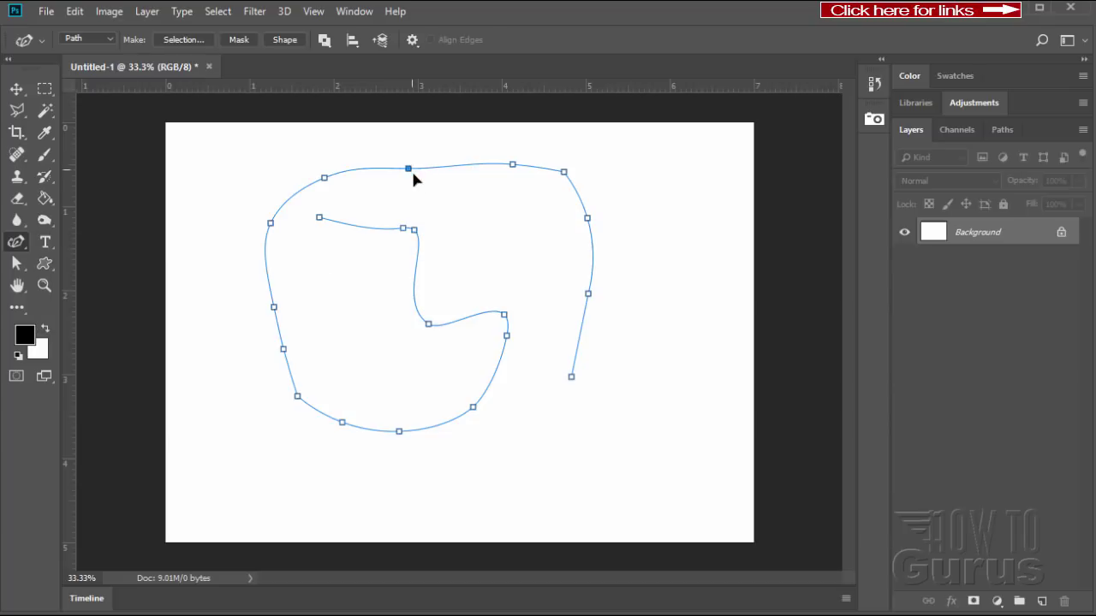
{"action": "left_click_drag", "start_coordinate": [412, 174], "coordinate": [419, 175]}
{"action": "key", "text": "Delete"}
{"action": "key", "text": "Delete"}
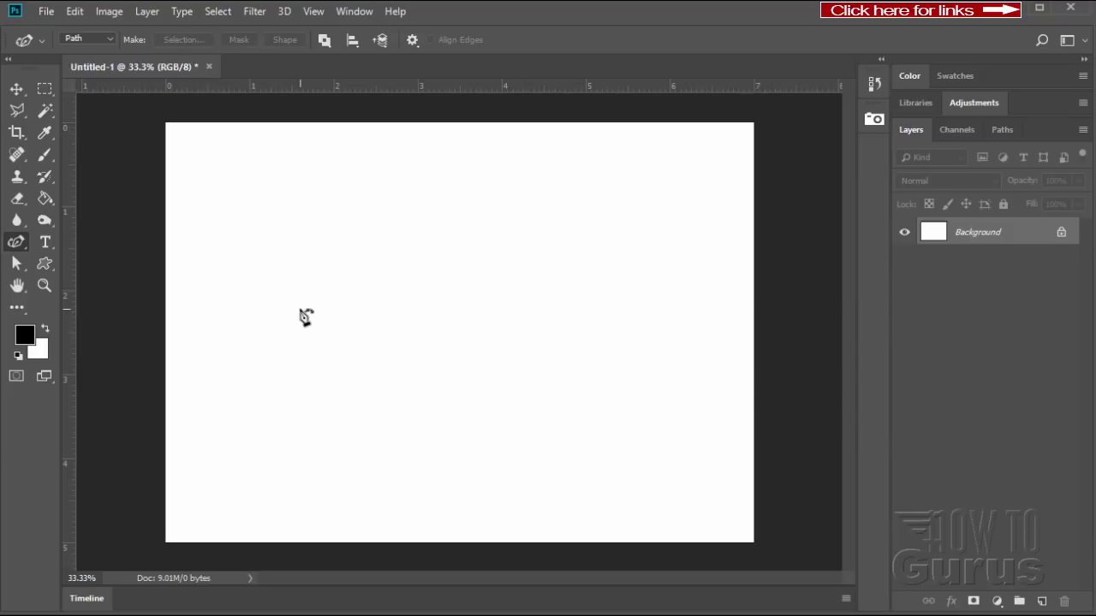
Switch to the Move Tool and close the Untitled-1 document without saving
{"action": "left_click", "coordinate": [17, 89]}
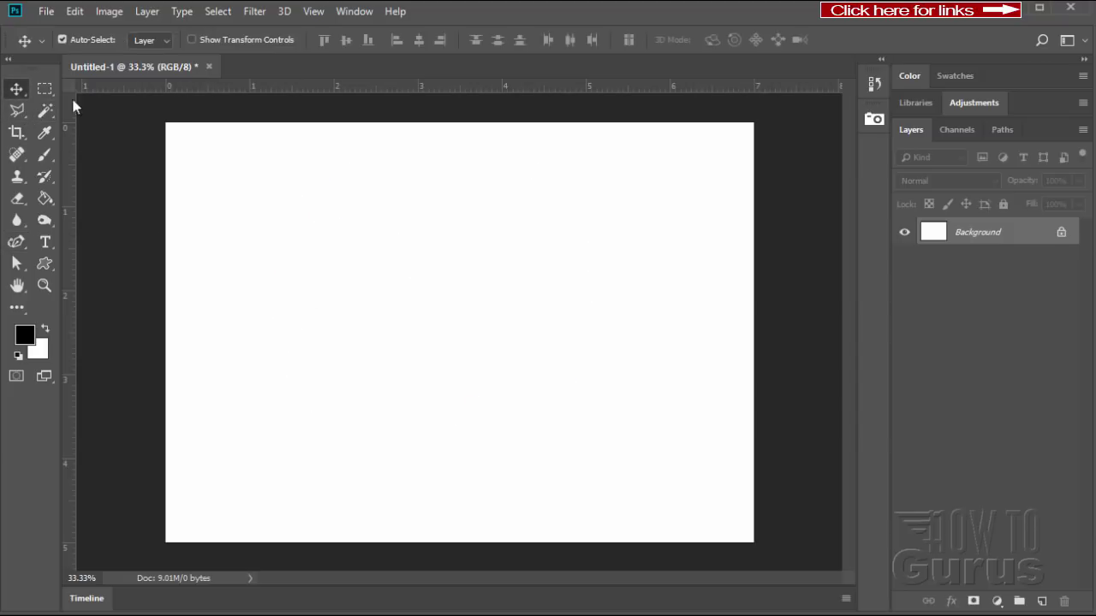
{"action": "left_click", "coordinate": [208, 66]}
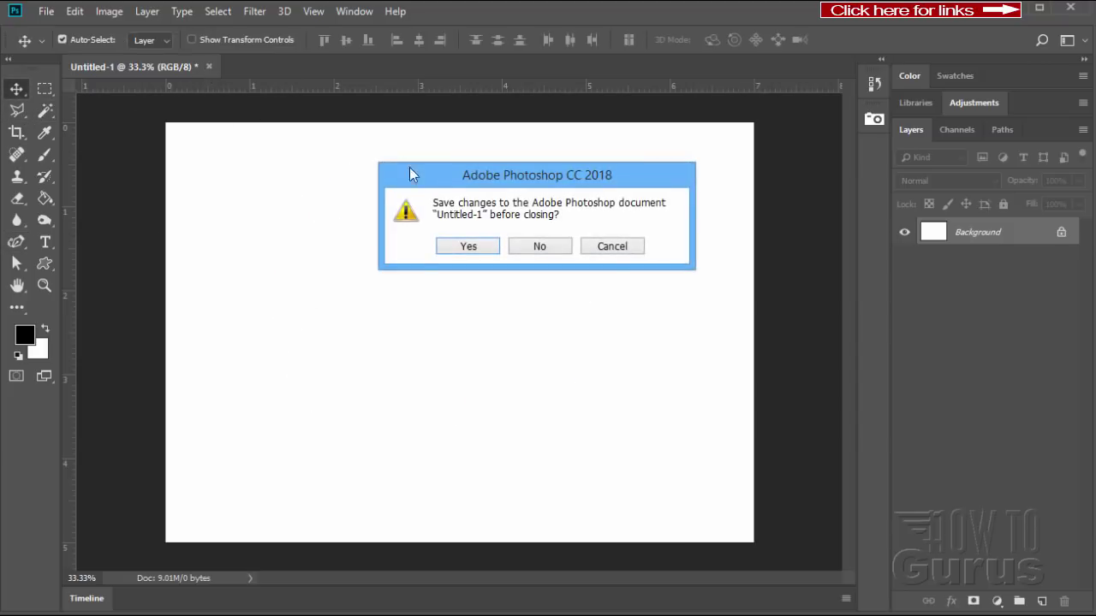
{"action": "left_click", "coordinate": [542, 248]}
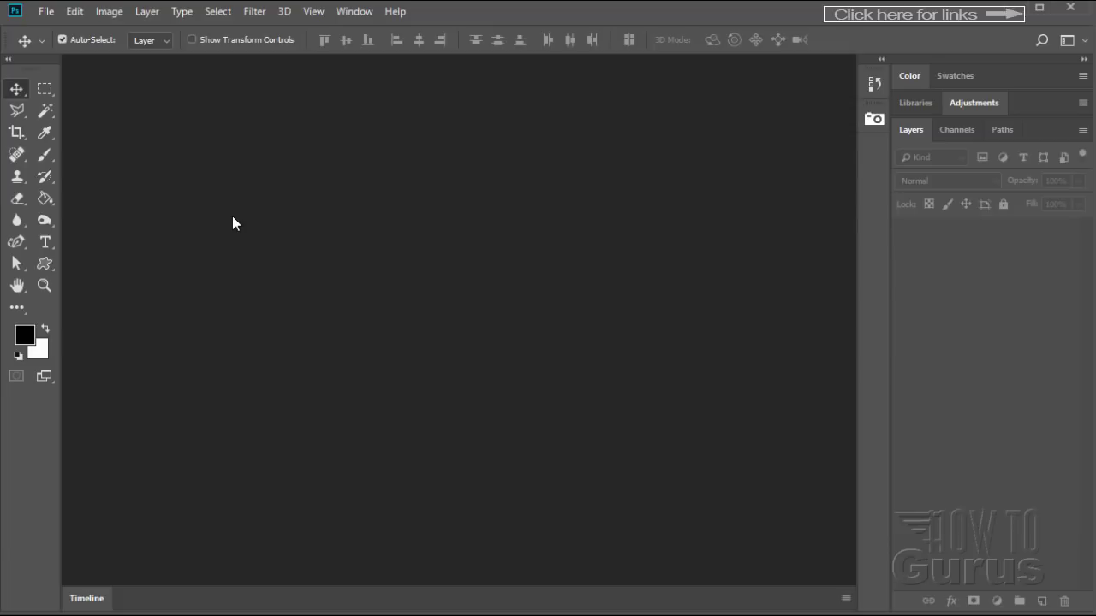
Open pier-440339_1920.jpg from the pictures folder and fit the image to the screen
{"action": "left_click", "coordinate": [47, 12]}
{"action": "left_click", "coordinate": [57, 43]}
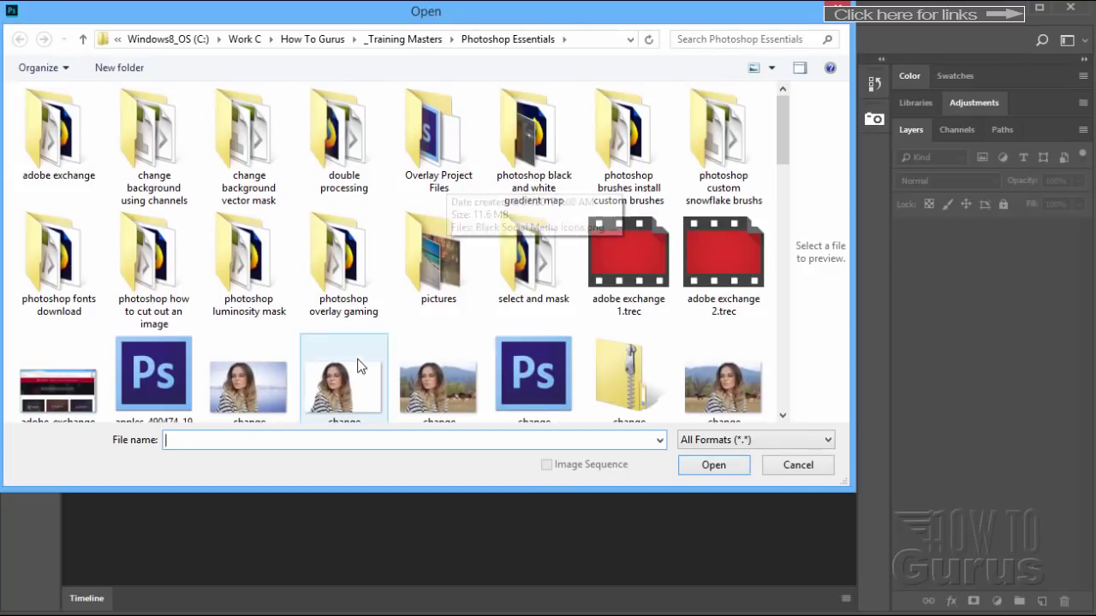
{"action": "double_click", "coordinate": [441, 248]}
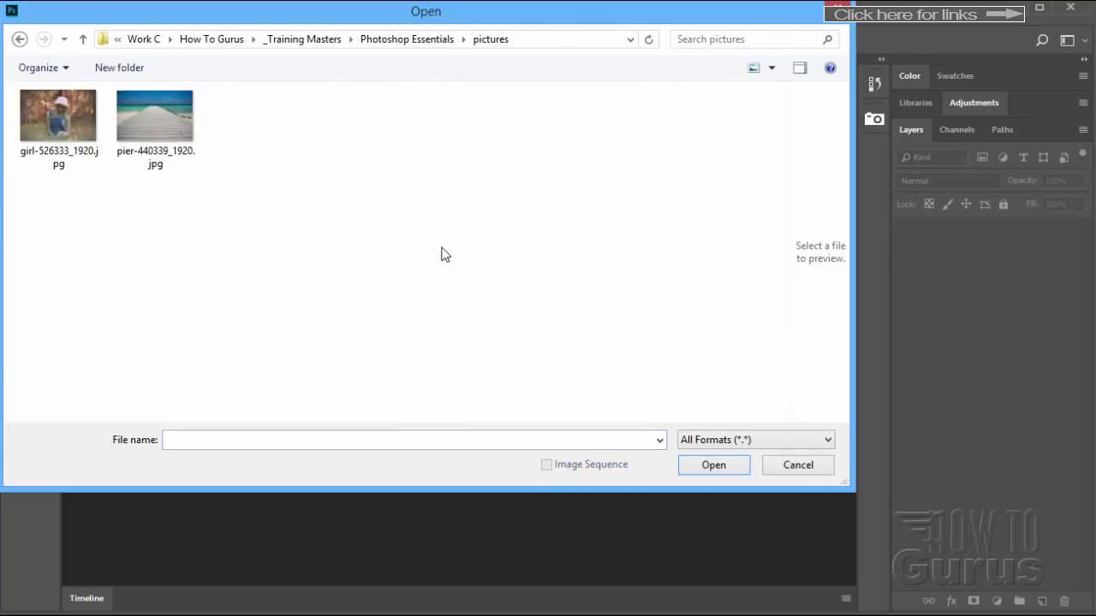
{"action": "left_click", "coordinate": [172, 120]}
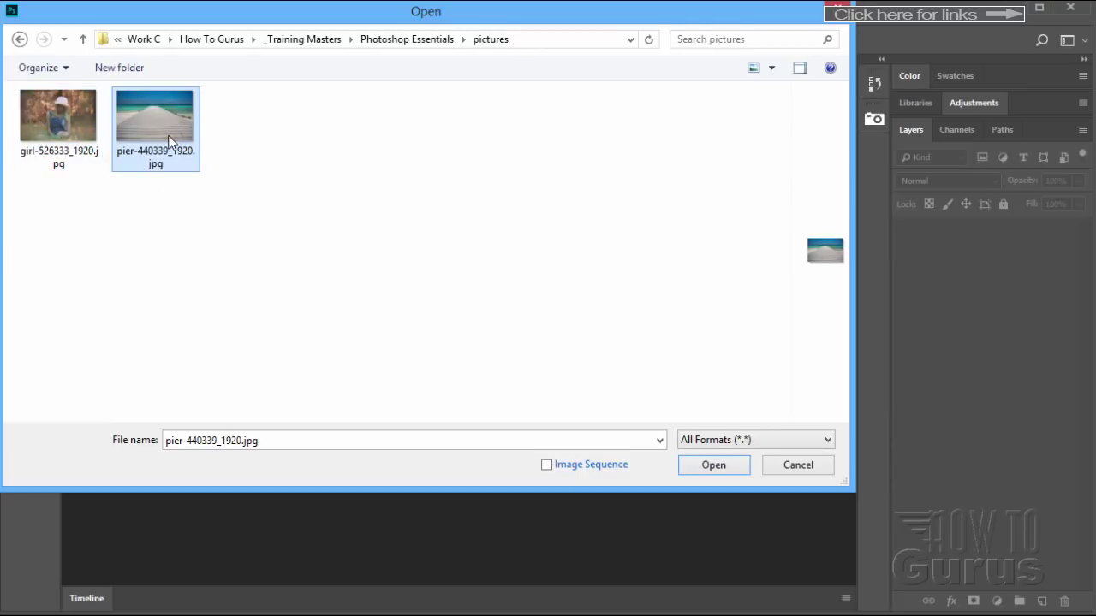
{"action": "left_click", "coordinate": [704, 467]}
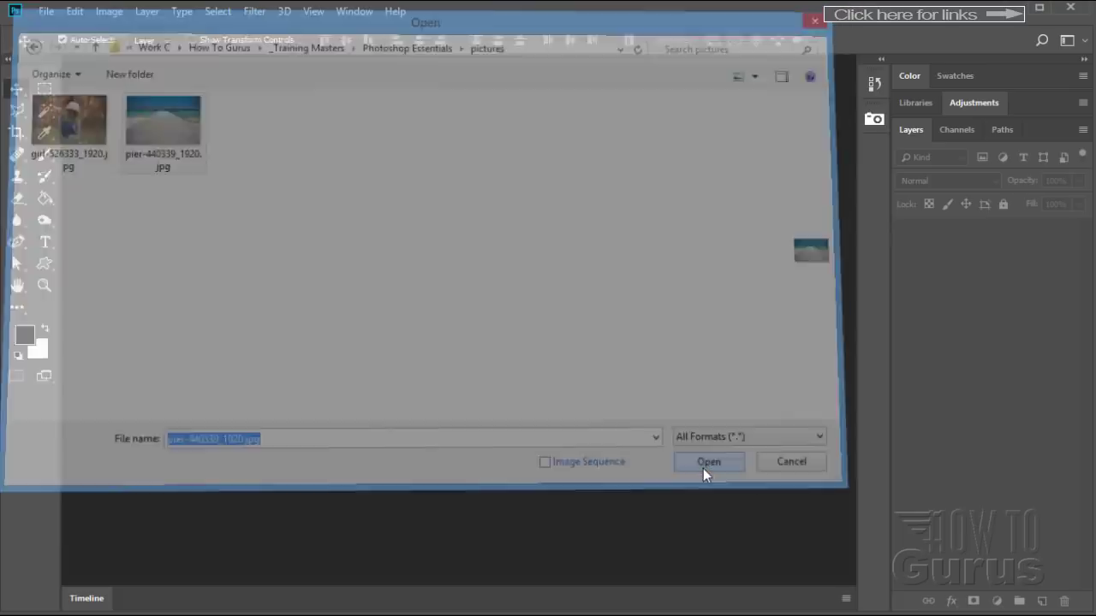
{"action": "left_click", "coordinate": [44, 288]}
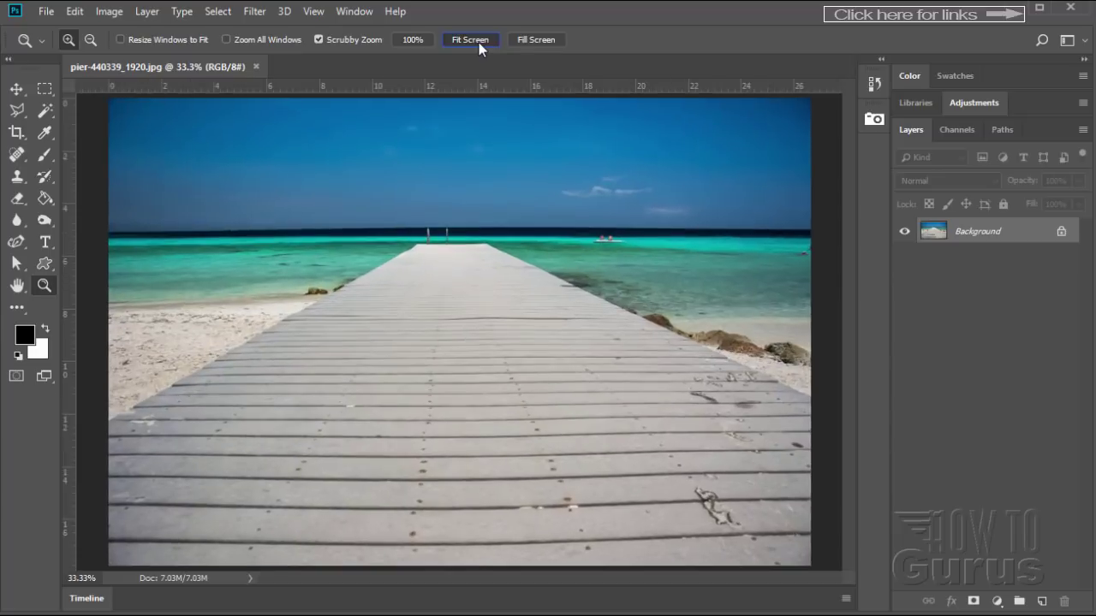
{"action": "left_click", "coordinate": [478, 43]}
{"action": "left_click", "coordinate": [16, 89]}
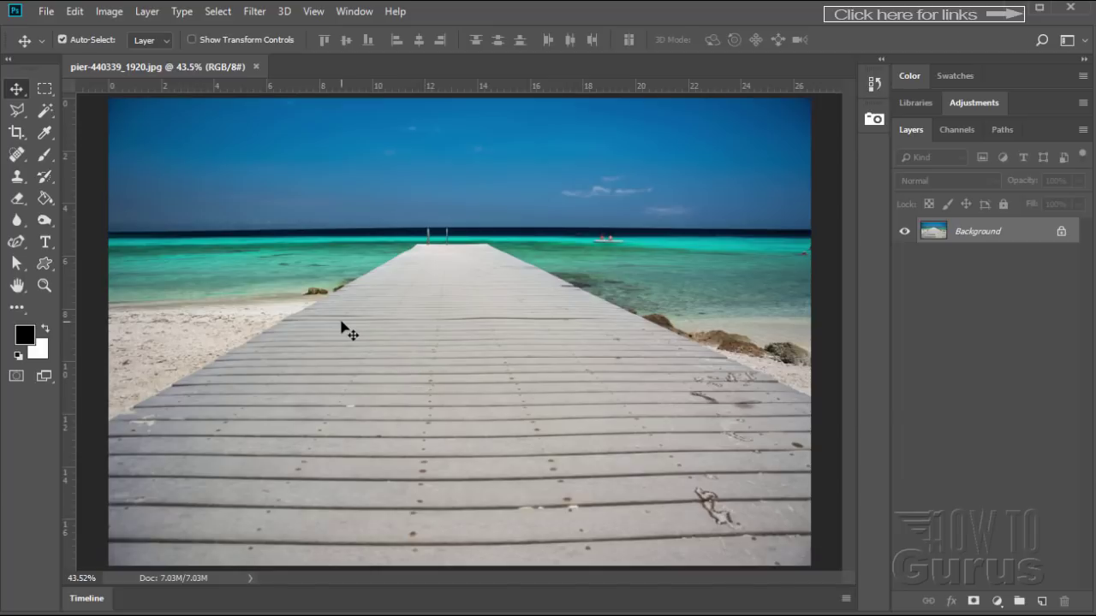
Place girl-526333_1920.jpg as a linked image over the pier photo
{"action": "left_click", "coordinate": [45, 11]}
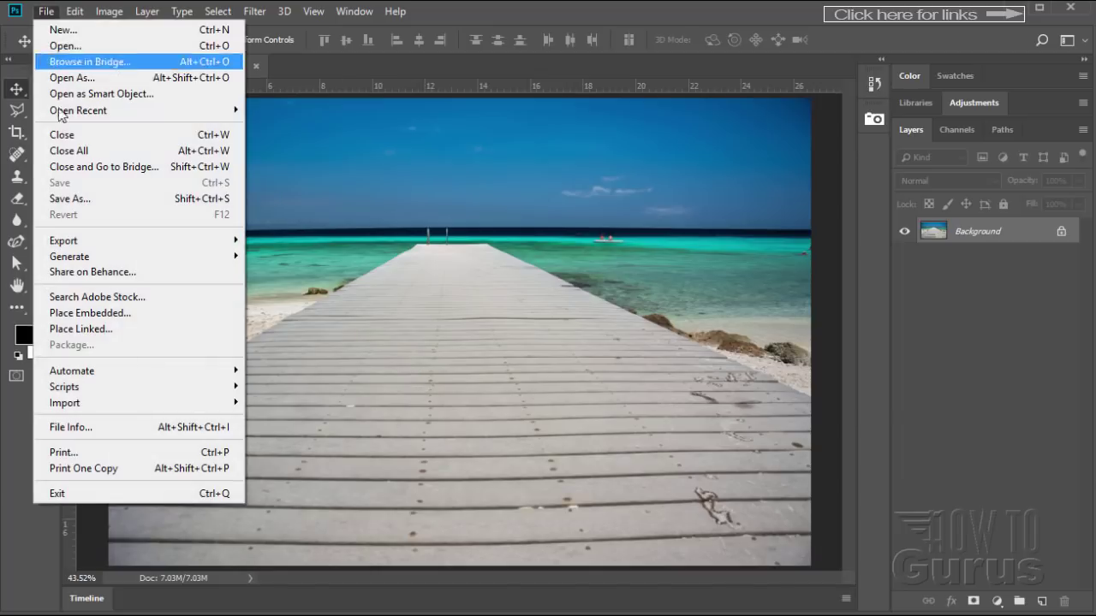
{"action": "left_click", "coordinate": [86, 329]}
{"action": "left_click", "coordinate": [66, 114]}
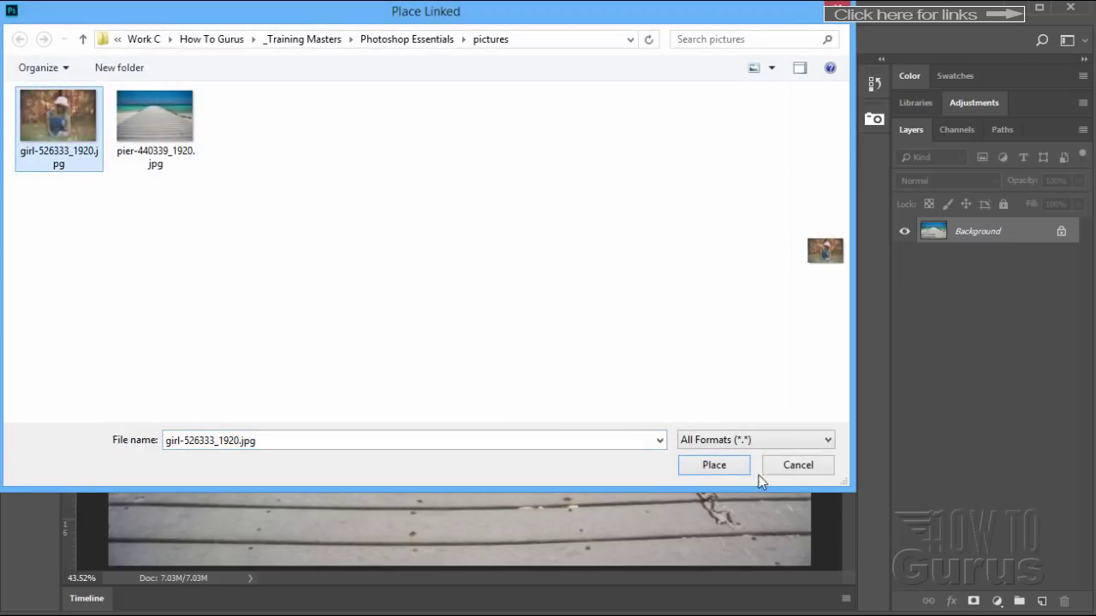
{"action": "left_click", "coordinate": [714, 468]}
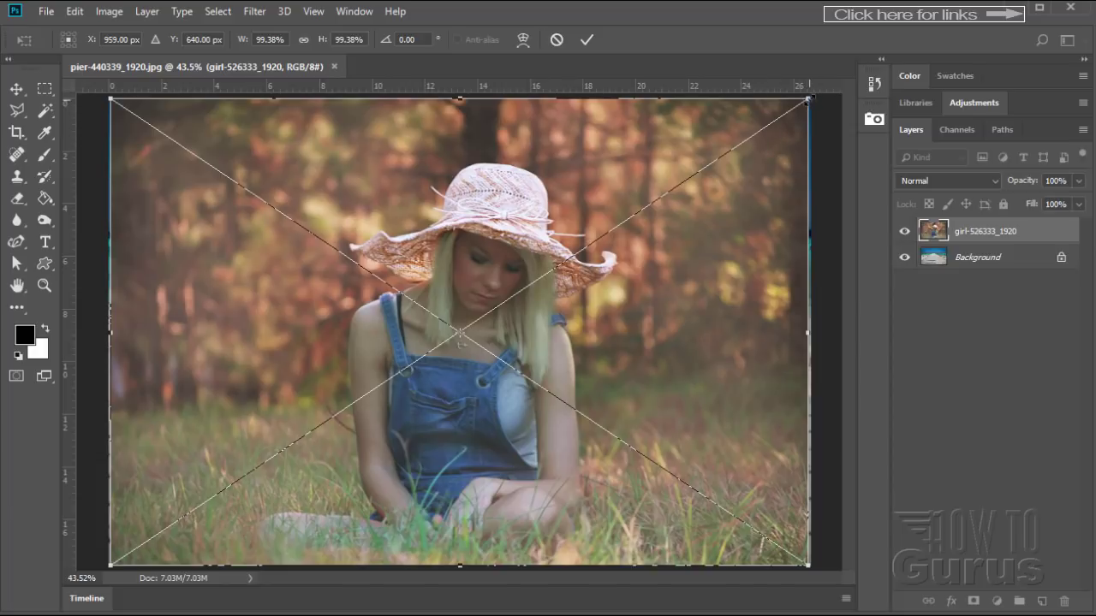
Try resizing the placed girl image without keeping its proportions, to about 77.7% wide and 54% high, and cancel the placement
{"action": "left_click_drag", "start_coordinate": [810, 101], "coordinate": [788, 296]}
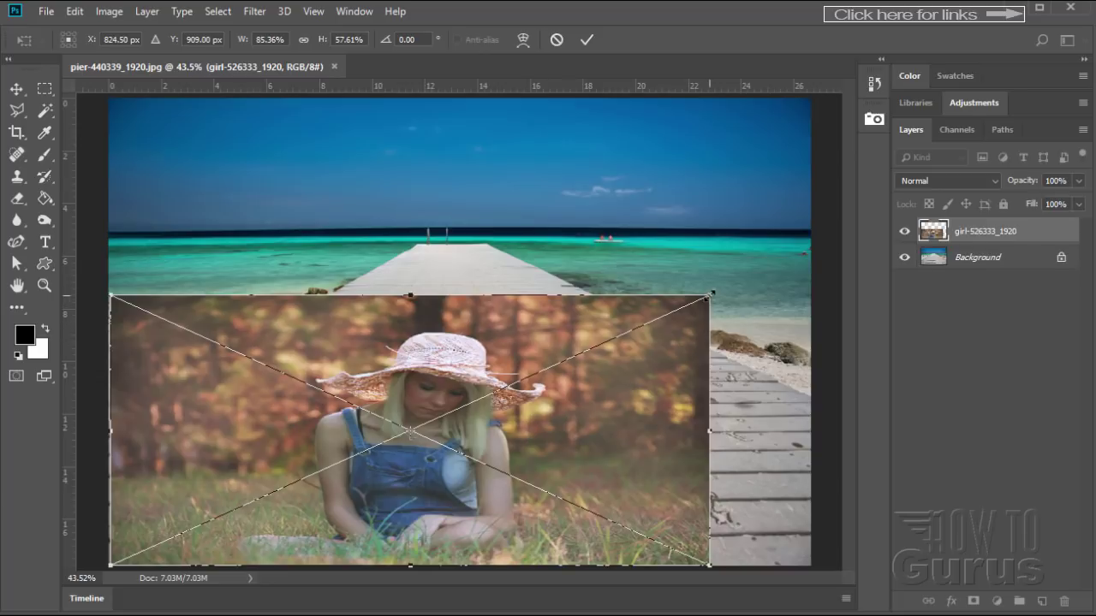
{"action": "left_click_drag", "start_coordinate": [709, 295], "coordinate": [581, 238]}
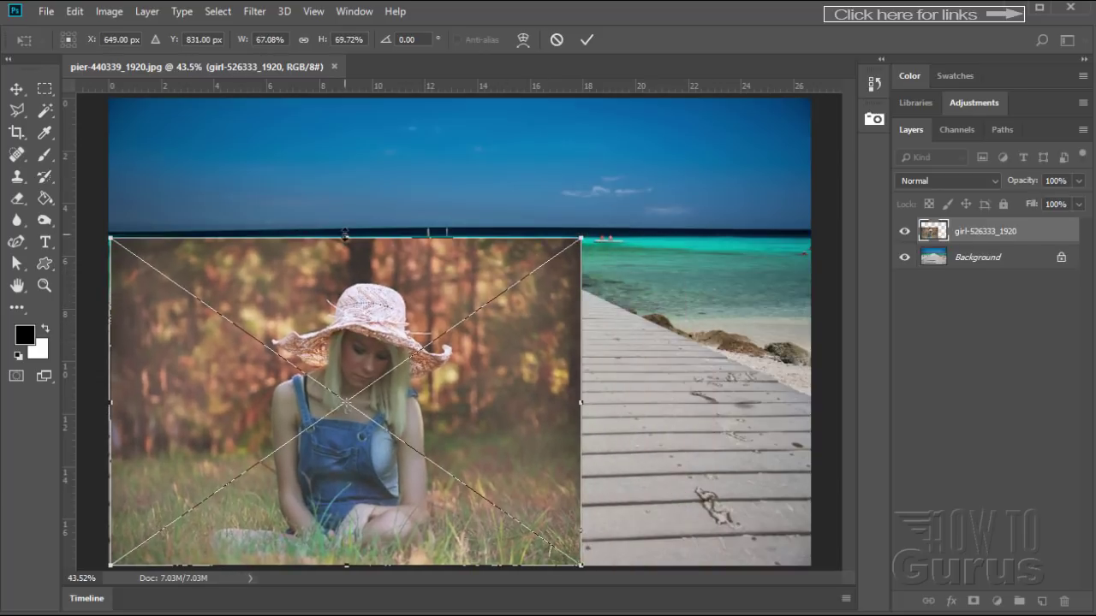
{"action": "left_click_drag", "start_coordinate": [345, 235], "coordinate": [344, 312]}
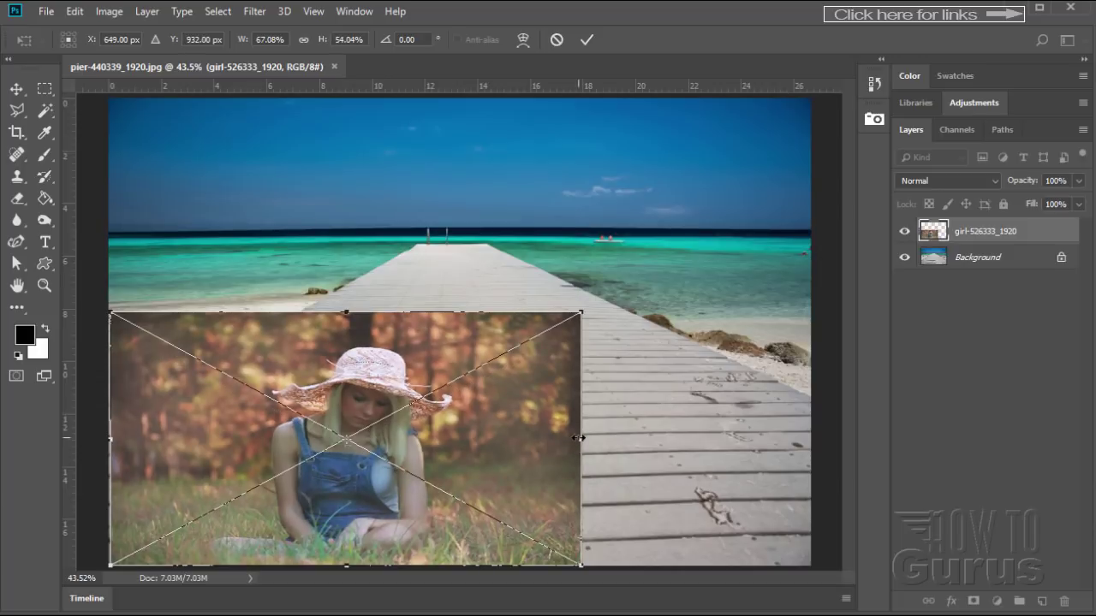
{"action": "left_click_drag", "start_coordinate": [580, 438], "coordinate": [656, 440]}
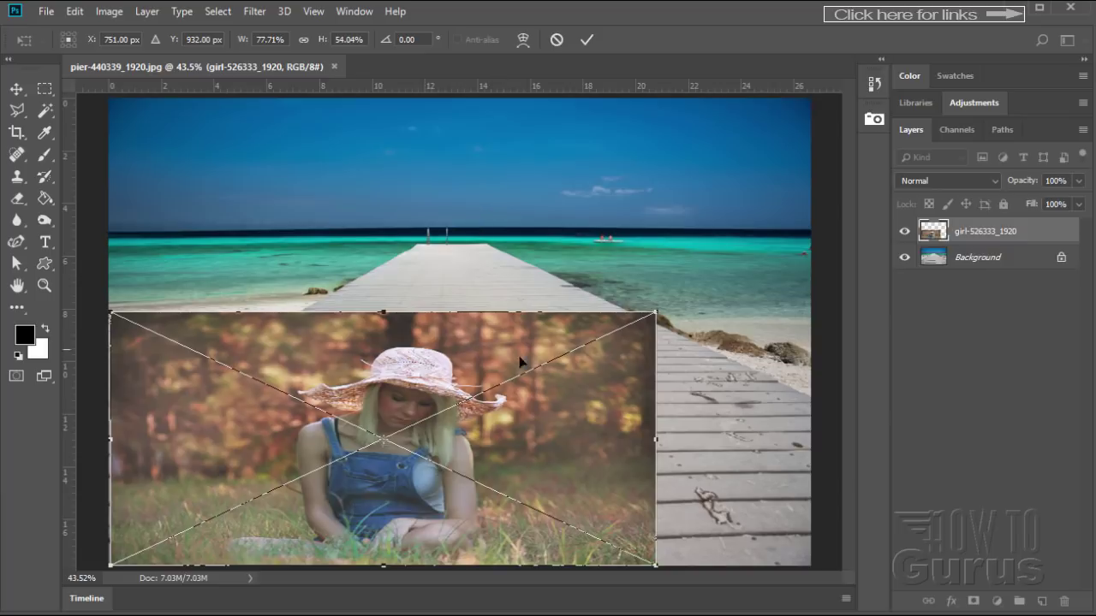
{"action": "left_click", "coordinate": [555, 39]}
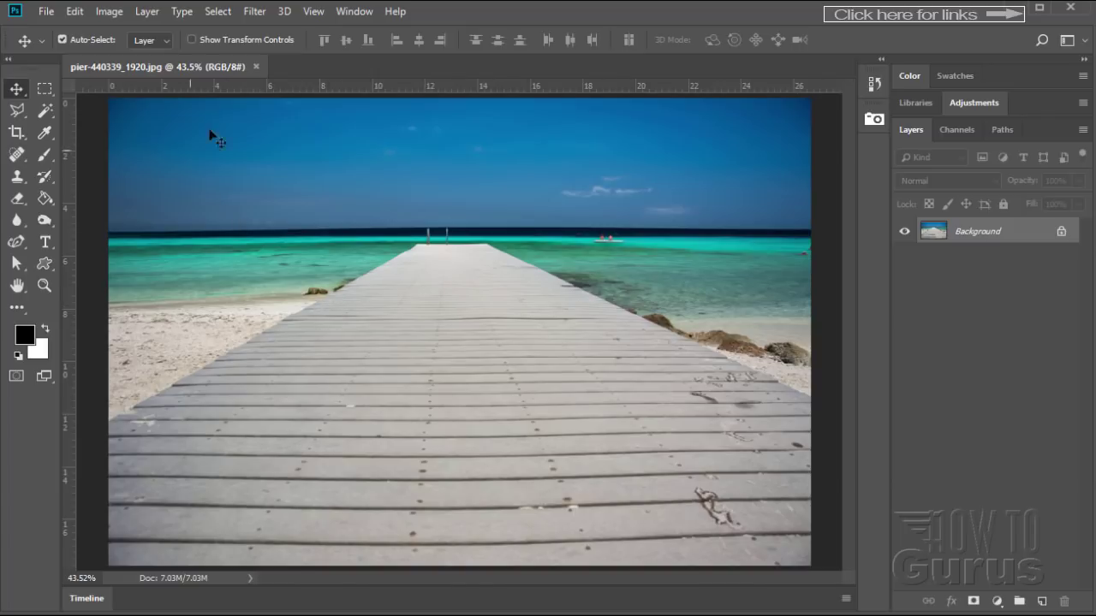
Place girl-526333_1920.jpg again as a linked image in the pier document
{"action": "left_click", "coordinate": [45, 11]}
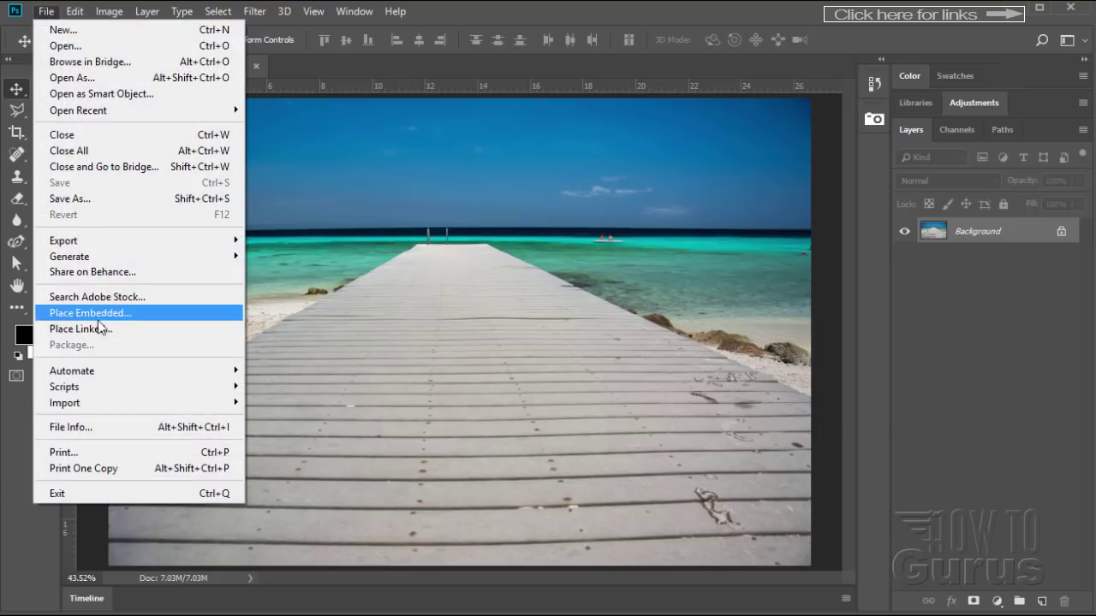
{"action": "left_click", "coordinate": [83, 332]}
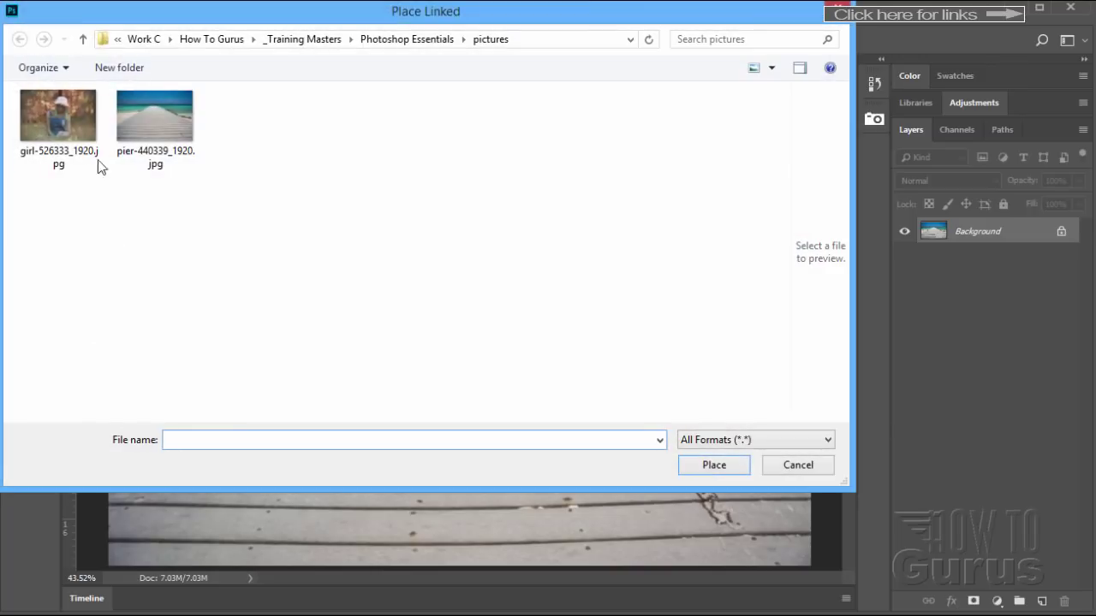
{"action": "left_click", "coordinate": [85, 154]}
{"action": "left_click", "coordinate": [707, 469]}
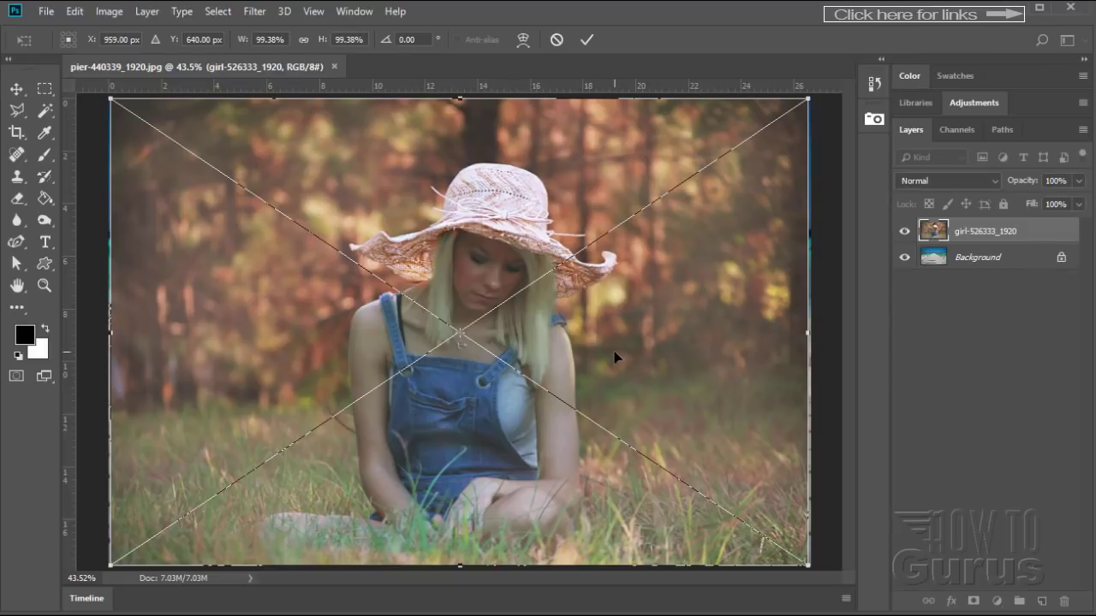
Scale the placed image proportionally to about 120.3%, position its center at about X 590 px, Y 698 px, and commit the placement
{"action": "key", "text": "shift"}
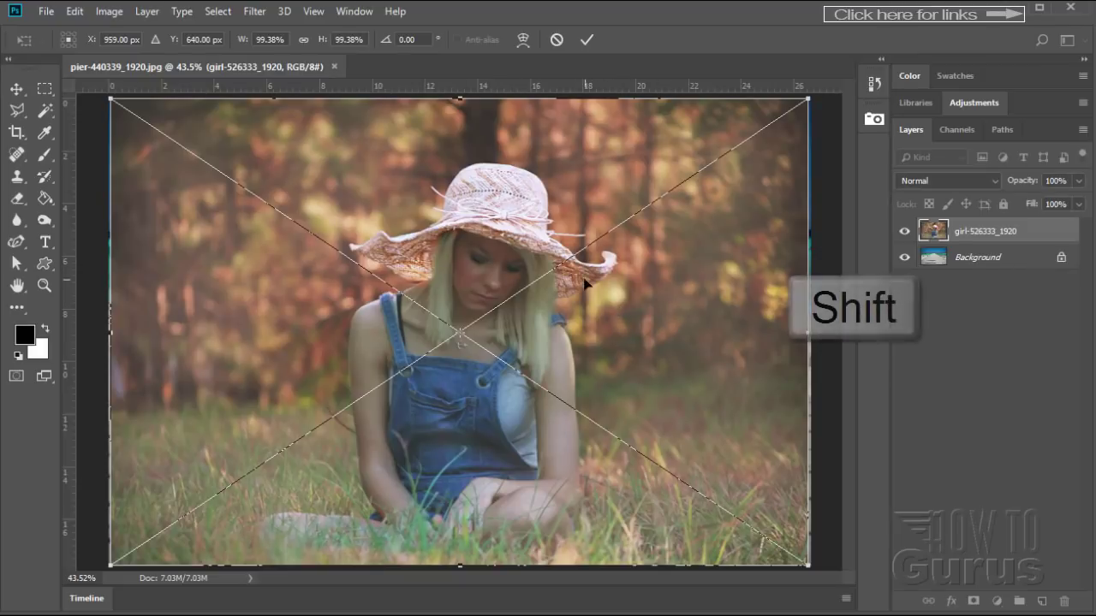
{"action": "left_click_drag", "start_coordinate": [808, 100], "coordinate": [751, 133]}
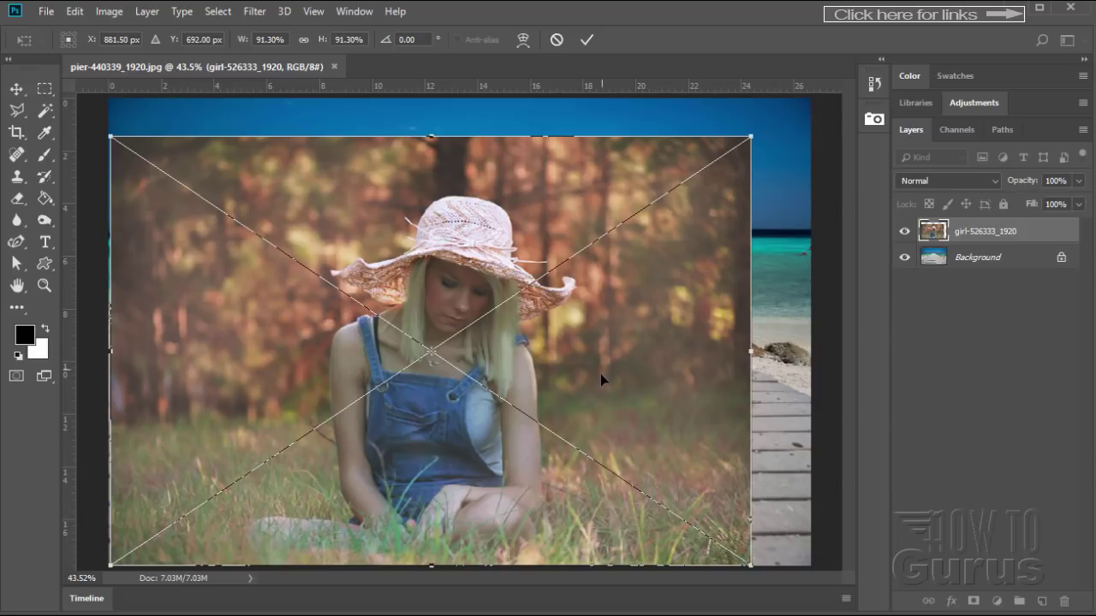
{"action": "left_click_drag", "start_coordinate": [600, 373], "coordinate": [540, 420]}
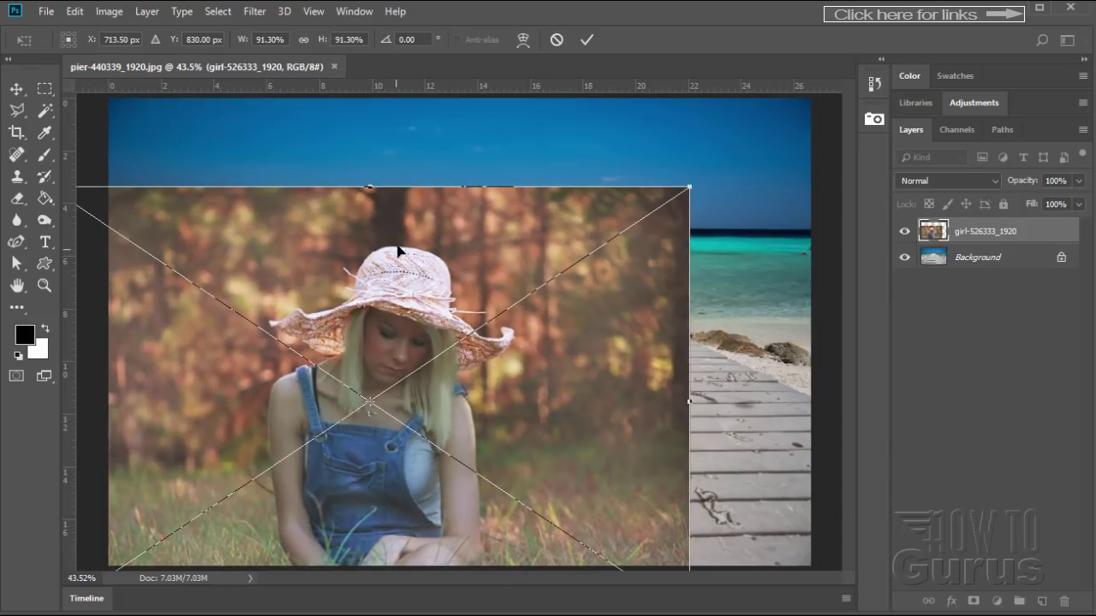
{"action": "key", "text": "shift"}
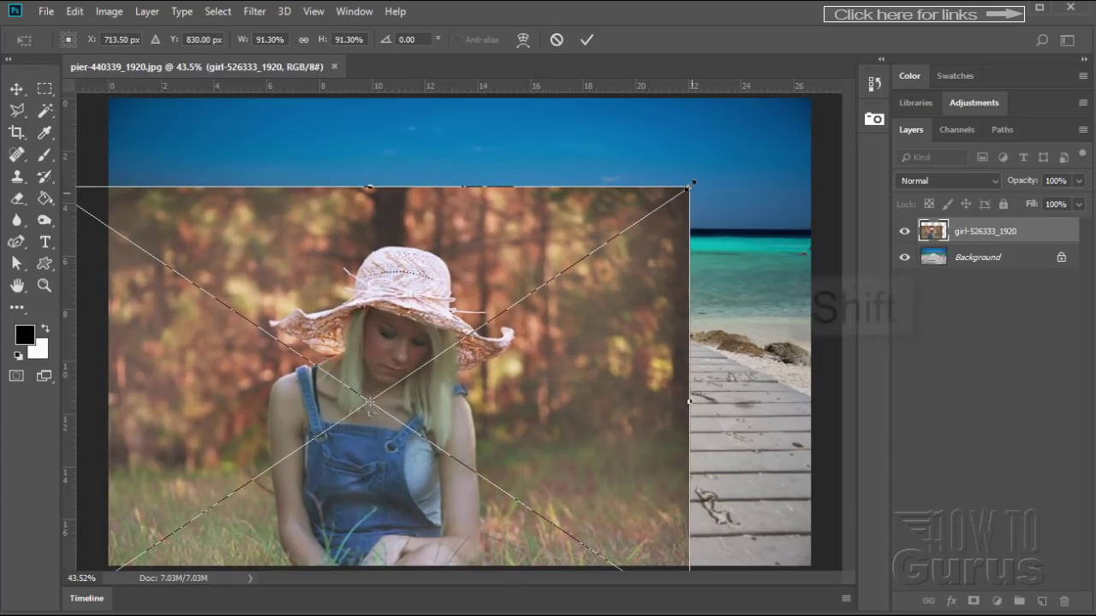
{"action": "left_click_drag", "start_coordinate": [703, 179], "coordinate": [903, 63]}
{"action": "left_click_drag", "start_coordinate": [492, 436], "coordinate": [414, 540]}
{"action": "left_click_drag", "start_coordinate": [424, 325], "coordinate": [356, 237]}
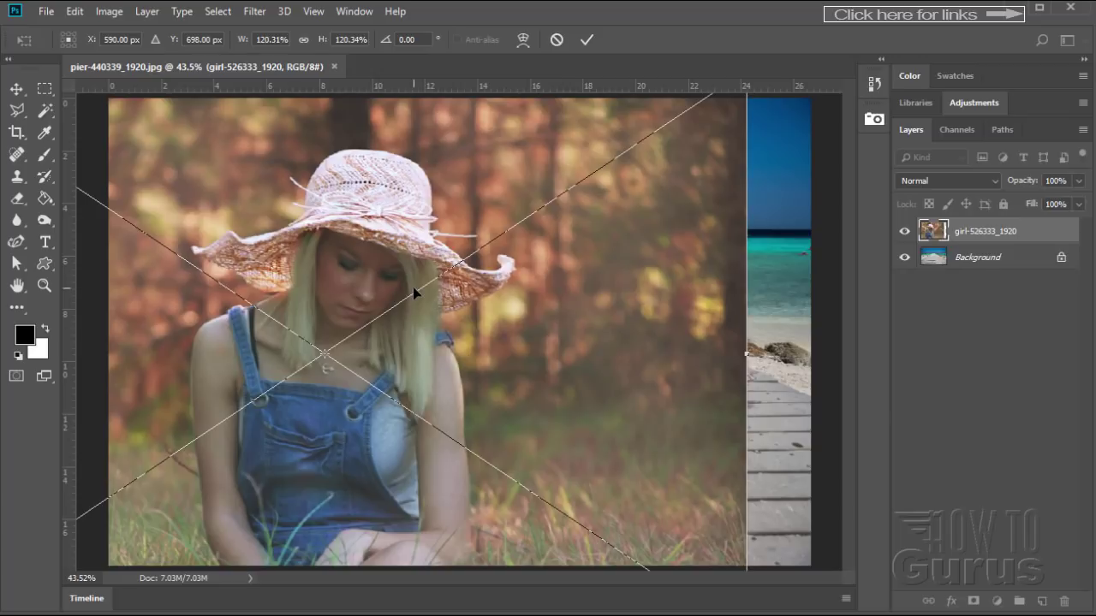
{"action": "left_click", "coordinate": [586, 42]}
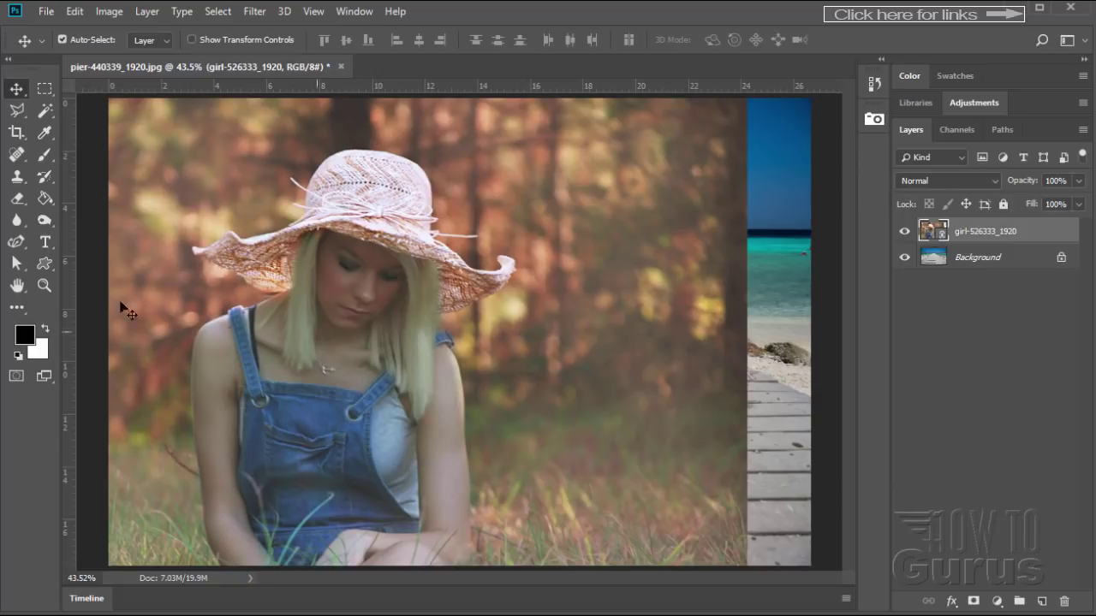
Zoom to 100% on the girl's arms at the photo's lower edge and activate the Curvature Pen Tool in Path mode
{"action": "left_click", "coordinate": [44, 286]}
{"action": "left_click_drag", "start_coordinate": [208, 546], "coordinate": [177, 540]}
{"action": "scroll", "coordinate": [177, 540], "scroll_direction": "down", "scroll_amount": 2}
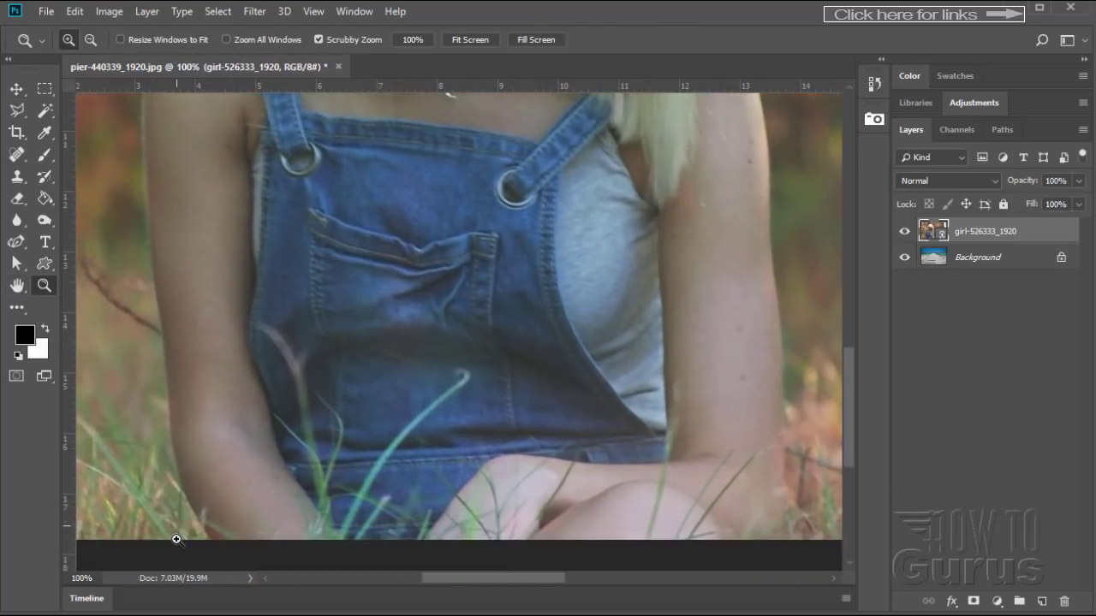
{"action": "scroll", "coordinate": [183, 429], "scroll_direction": "up", "scroll_amount": 3}
{"action": "scroll", "coordinate": [183, 428], "scroll_direction": "down", "scroll_amount": 2}
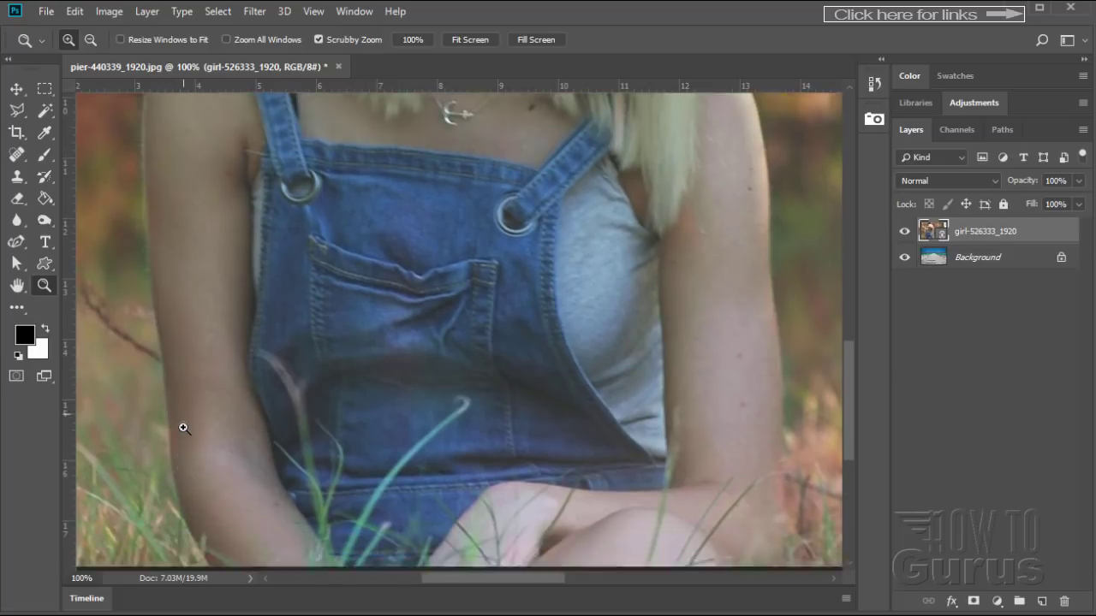
{"action": "scroll", "coordinate": [184, 429], "scroll_direction": "up", "scroll_amount": 3}
{"action": "scroll", "coordinate": [183, 429], "scroll_direction": "down", "scroll_amount": 7}
{"action": "scroll", "coordinate": [183, 429], "scroll_direction": "up", "scroll_amount": 1}
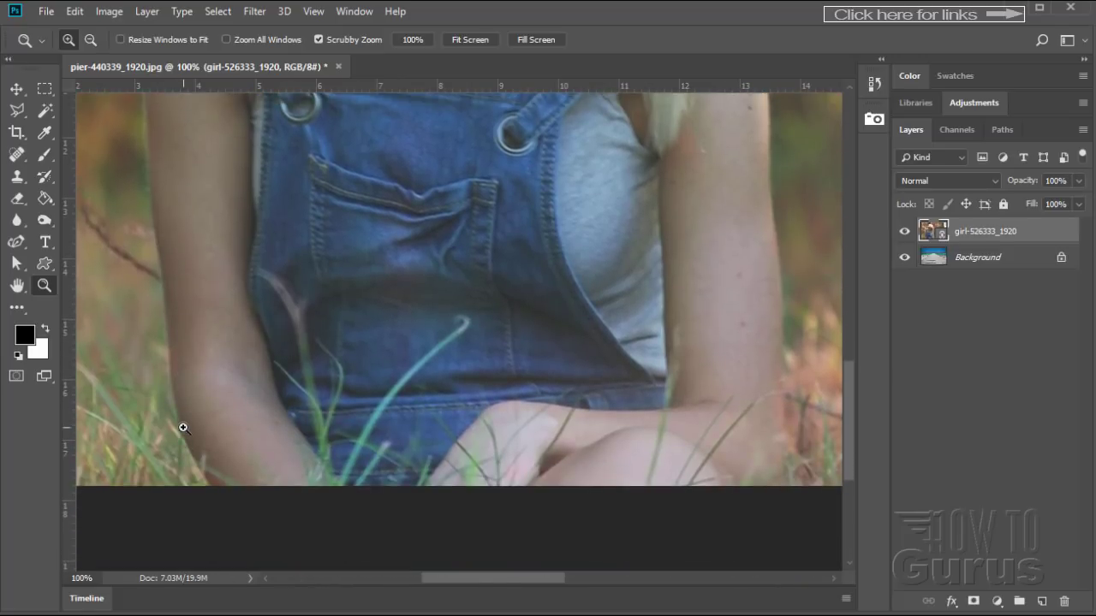
{"action": "left_click", "coordinate": [18, 244]}
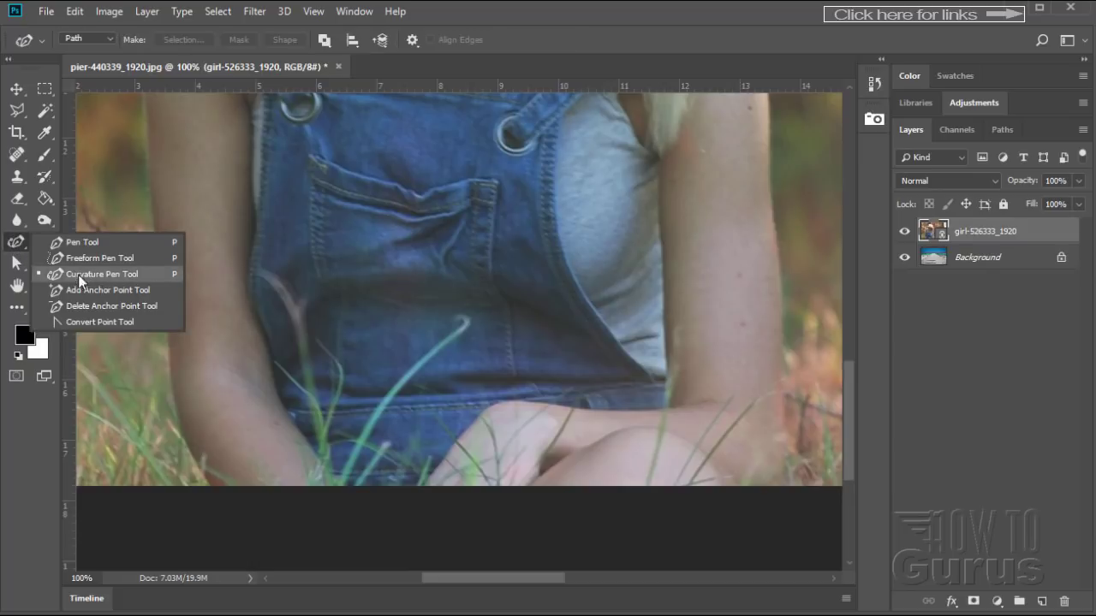
{"action": "left_click", "coordinate": [17, 245]}
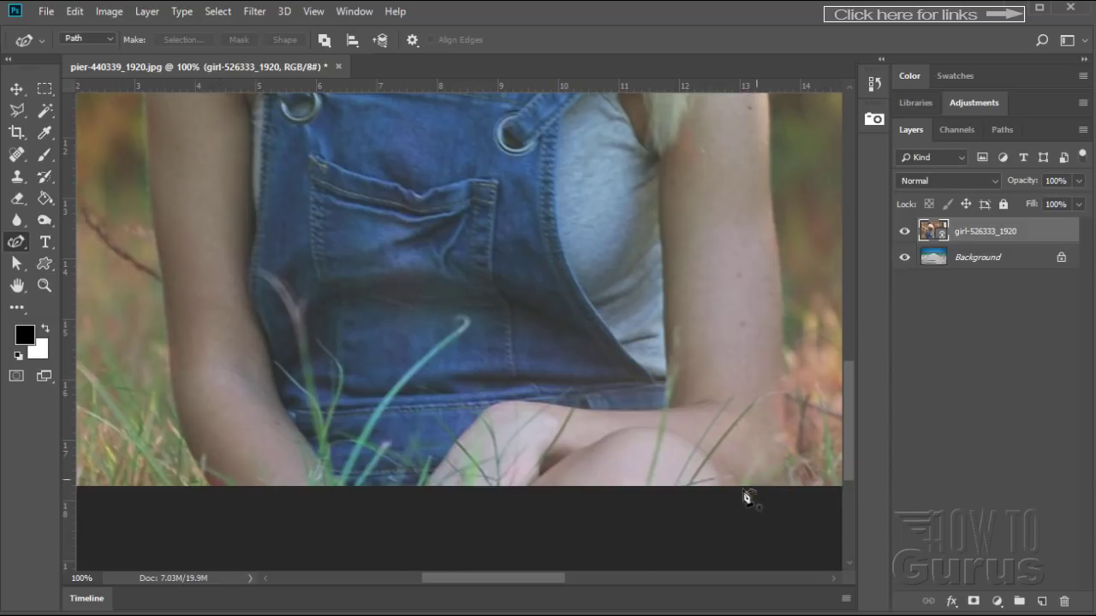
Start the path just below the photo's lower edge and trace up the outer edge of the girl's arm on the photo's left side
{"action": "left_click", "coordinate": [221, 501]}
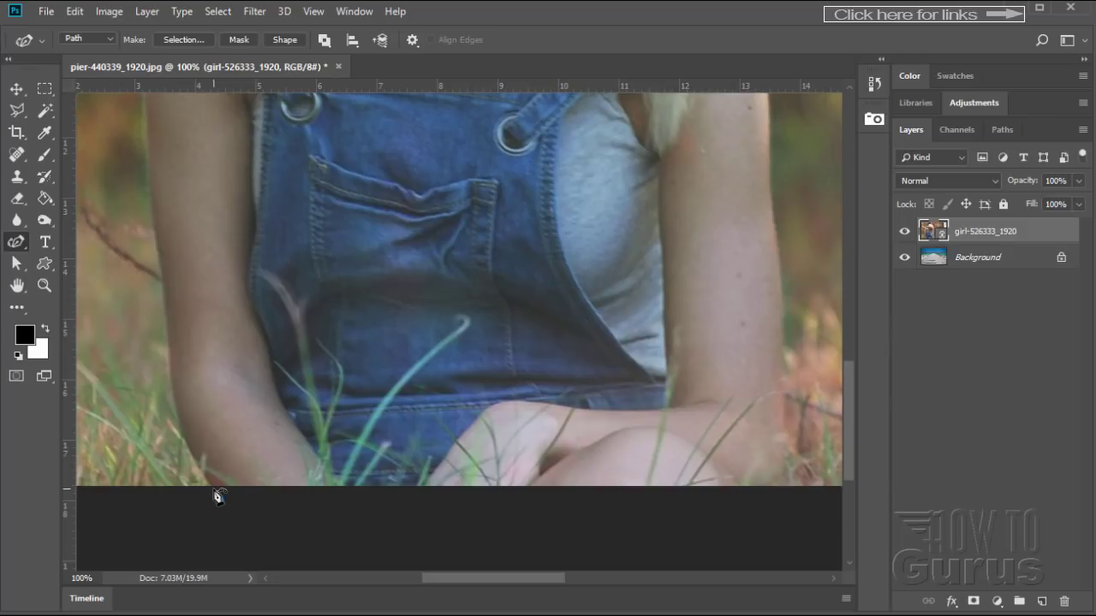
{"action": "left_click", "coordinate": [185, 442]}
{"action": "left_click", "coordinate": [172, 390]}
{"action": "left_click", "coordinate": [148, 153]}
Continue the path up the upper arm, around the shoulder and over the overall strap to where the neck meets the hat brim
{"action": "key", "text": "space"}
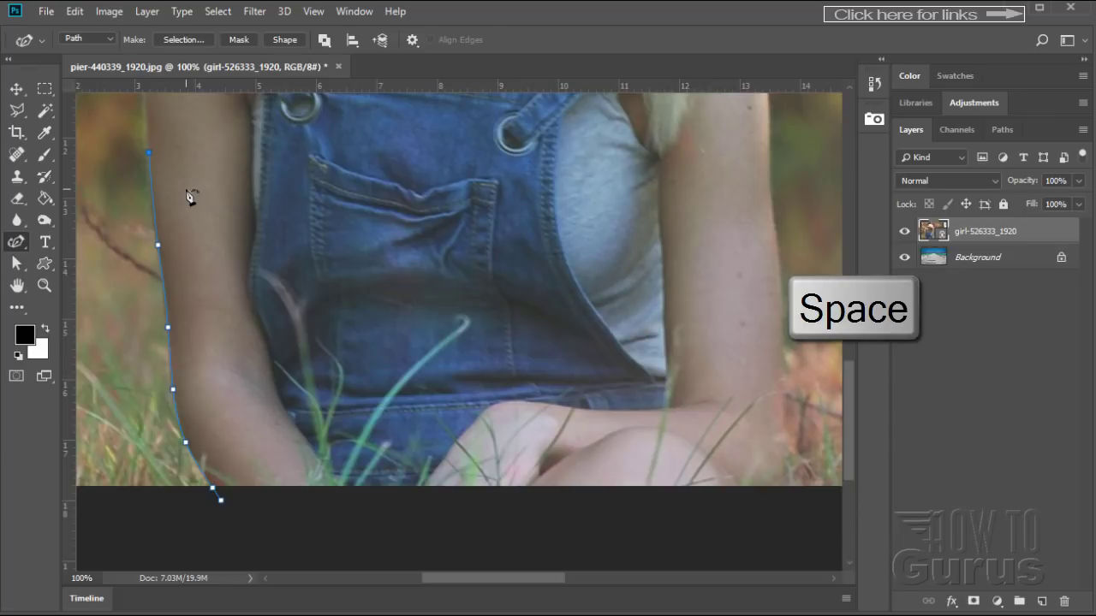
{"action": "left_click_drag", "start_coordinate": [174, 142], "coordinate": [235, 456]}
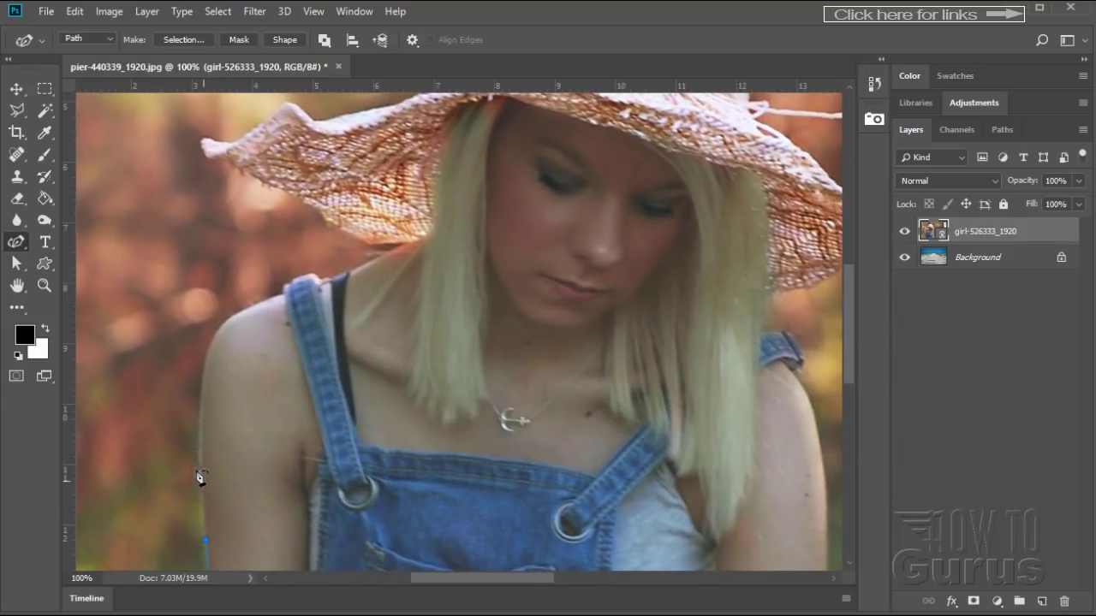
{"action": "left_click", "coordinate": [200, 443]}
{"action": "left_click", "coordinate": [213, 341]}
{"action": "left_click", "coordinate": [231, 317]}
{"action": "left_click", "coordinate": [285, 296]}
{"action": "left_click", "coordinate": [292, 280]}
{"action": "left_click", "coordinate": [313, 271]}
{"action": "left_click", "coordinate": [344, 273]}
{"action": "left_click", "coordinate": [407, 245]}
Trace the underside of the hat brim out to its tip and back over the brim's upturned fold
{"action": "left_click", "coordinate": [326, 223]}
{"action": "left_click", "coordinate": [317, 207]}
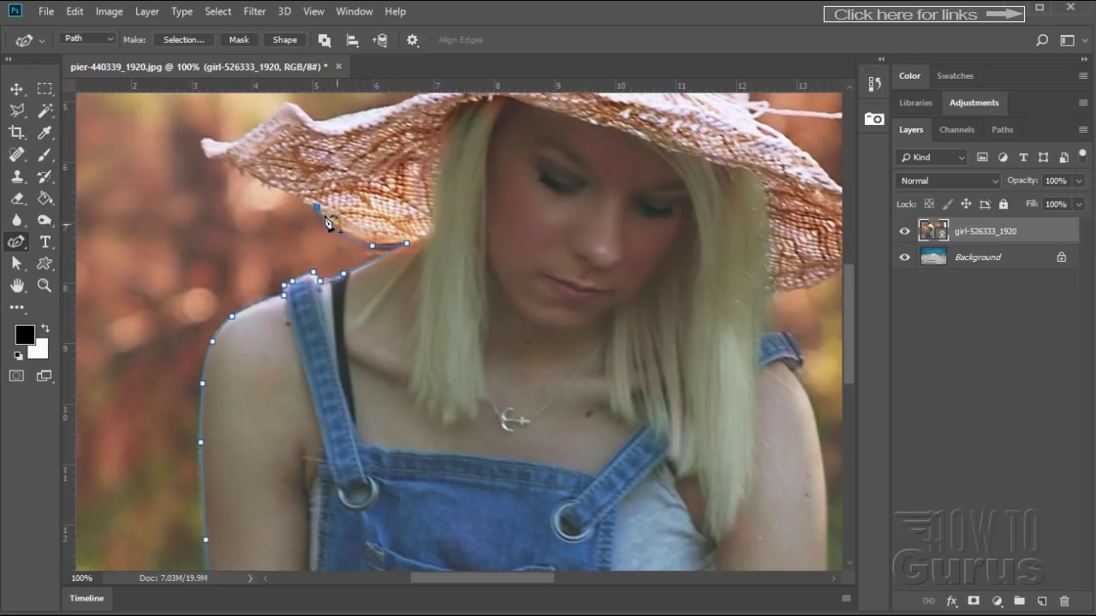
{"action": "left_click", "coordinate": [279, 190]}
{"action": "left_click", "coordinate": [245, 172]}
{"action": "left_click", "coordinate": [206, 160]}
{"action": "left_click", "coordinate": [203, 140]}
{"action": "left_click", "coordinate": [285, 103]}
{"action": "left_click_drag", "start_coordinate": [302, 110], "coordinate": [315, 122]}
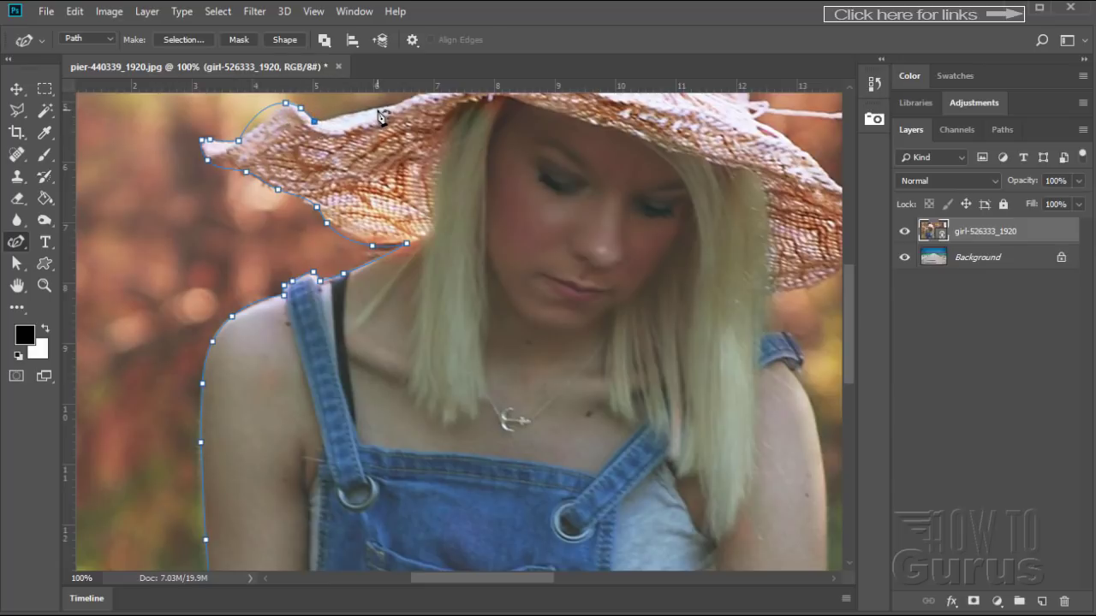
Extend the path along the brim's upper edge to the crown and around the two loose string ends
{"action": "key", "text": "space"}
{"action": "left_click_drag", "start_coordinate": [379, 115], "coordinate": [242, 386]}
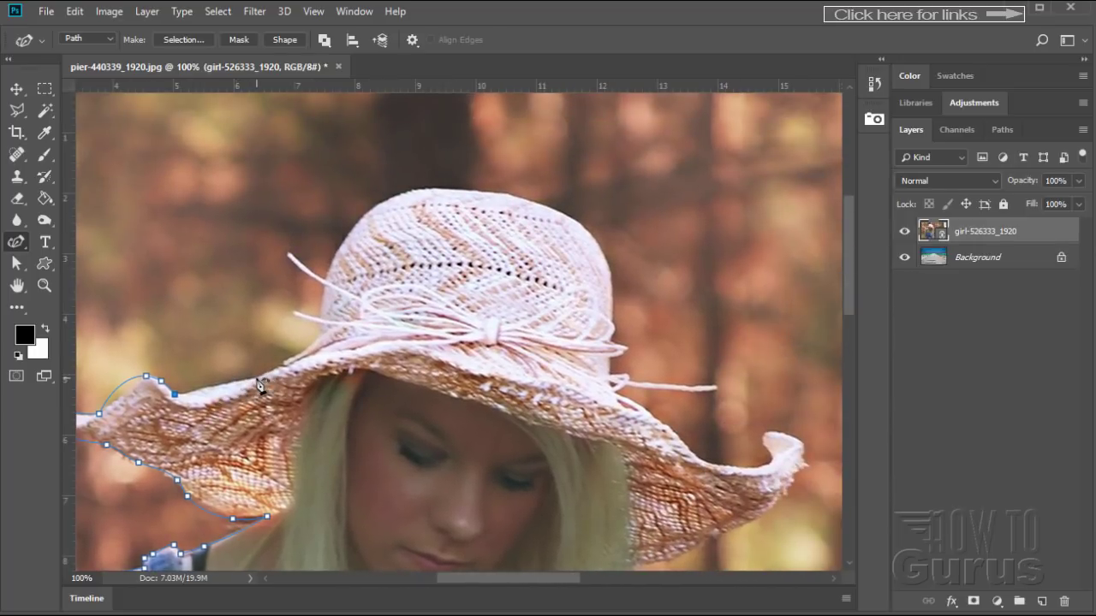
{"action": "left_click", "coordinate": [260, 375]}
{"action": "left_click", "coordinate": [284, 361]}
{"action": "left_click_drag", "start_coordinate": [295, 316], "coordinate": [322, 325]}
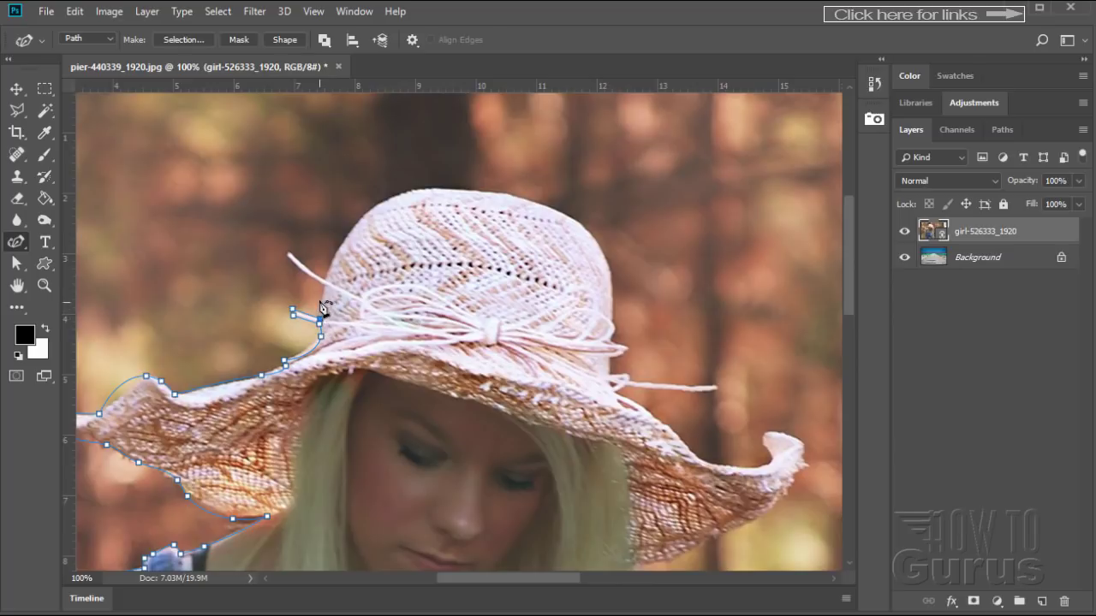
{"action": "left_click", "coordinate": [324, 286]}
{"action": "left_click", "coordinate": [287, 255]}
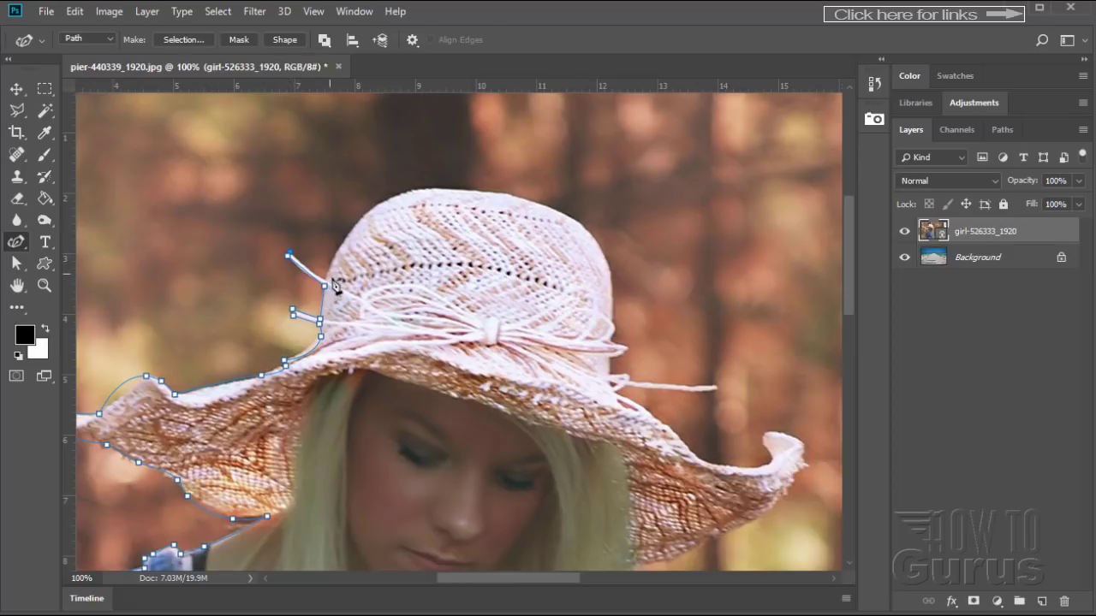
Trace over the hat's crown and down its far side to the strings at the band
{"action": "left_click", "coordinate": [351, 231]}
{"action": "left_click", "coordinate": [391, 198]}
{"action": "left_click", "coordinate": [455, 188]}
{"action": "left_click", "coordinate": [552, 208]}
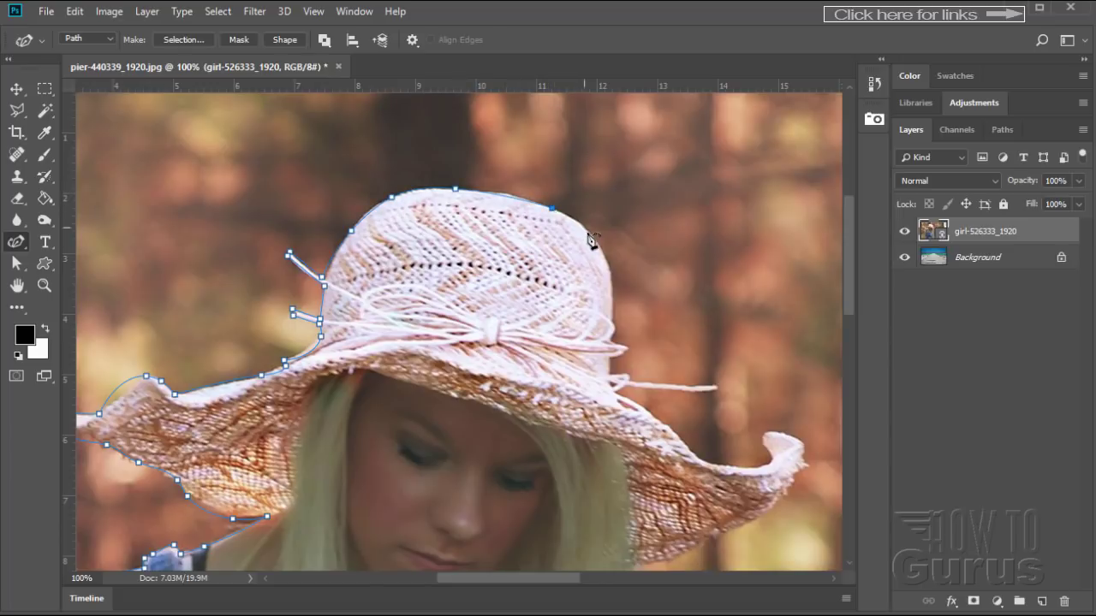
{"action": "left_click", "coordinate": [597, 243]}
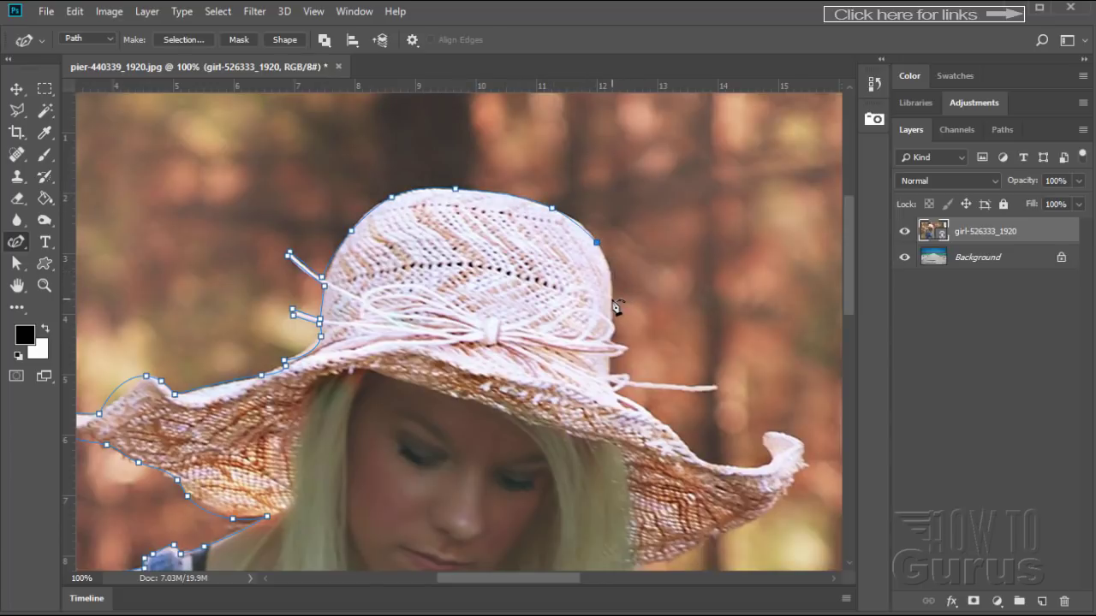
{"action": "left_click", "coordinate": [610, 298]}
{"action": "left_click", "coordinate": [611, 322]}
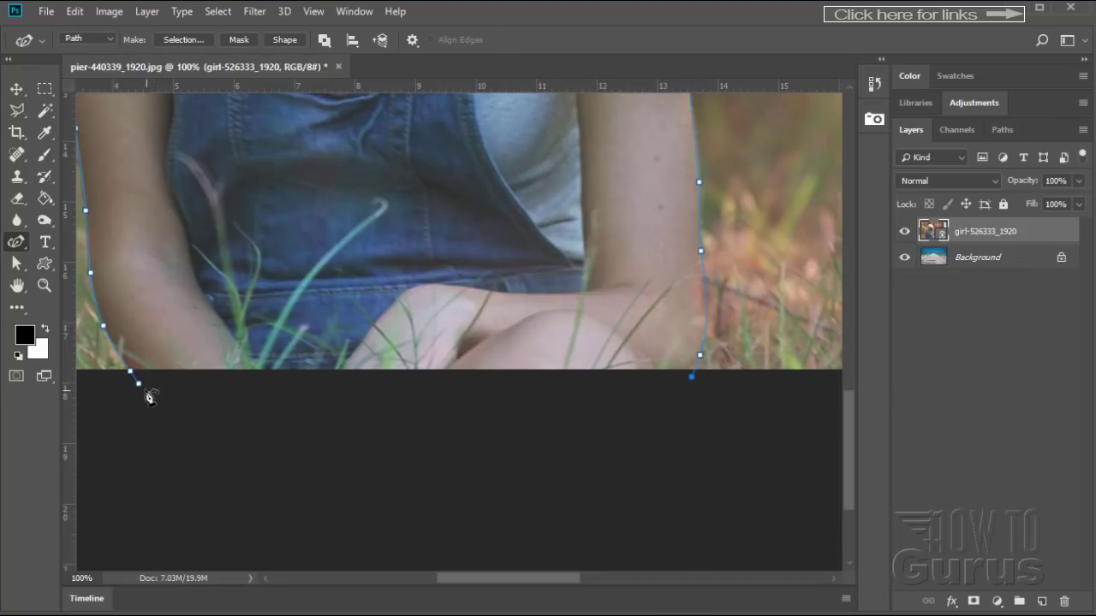
Close the path by joining it to its first anchor point below the photo
{"action": "left_click", "coordinate": [139, 383]}
{"action": "left_click", "coordinate": [140, 386]}
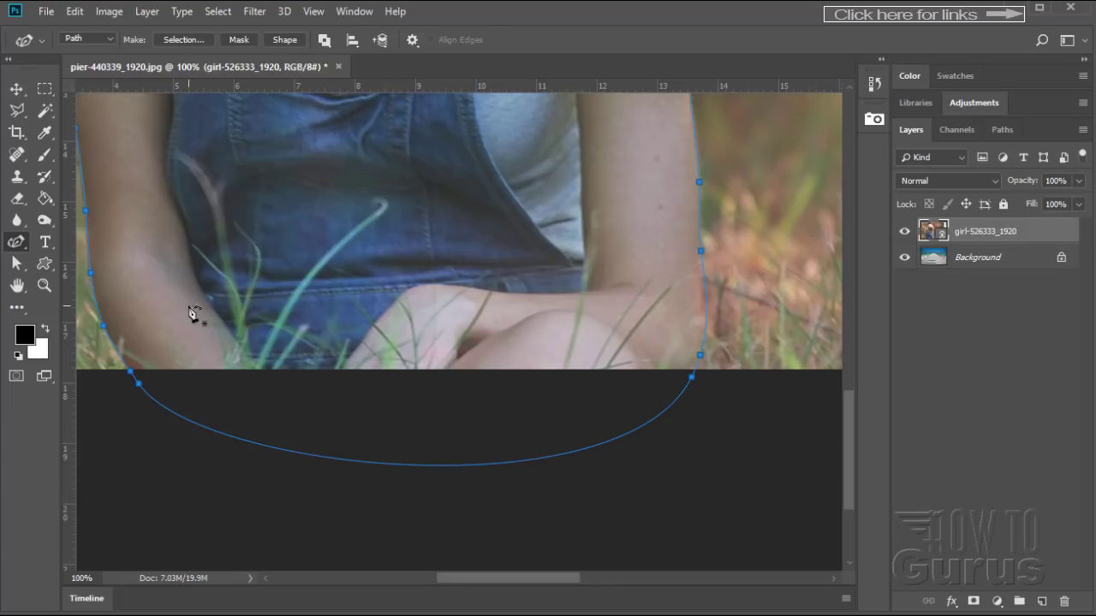
With the Direct Selection Tool at 200% zoom, reposition the anchor above the elbow on the photo's left side and adjust its upper handle
{"action": "left_click", "coordinate": [15, 266]}
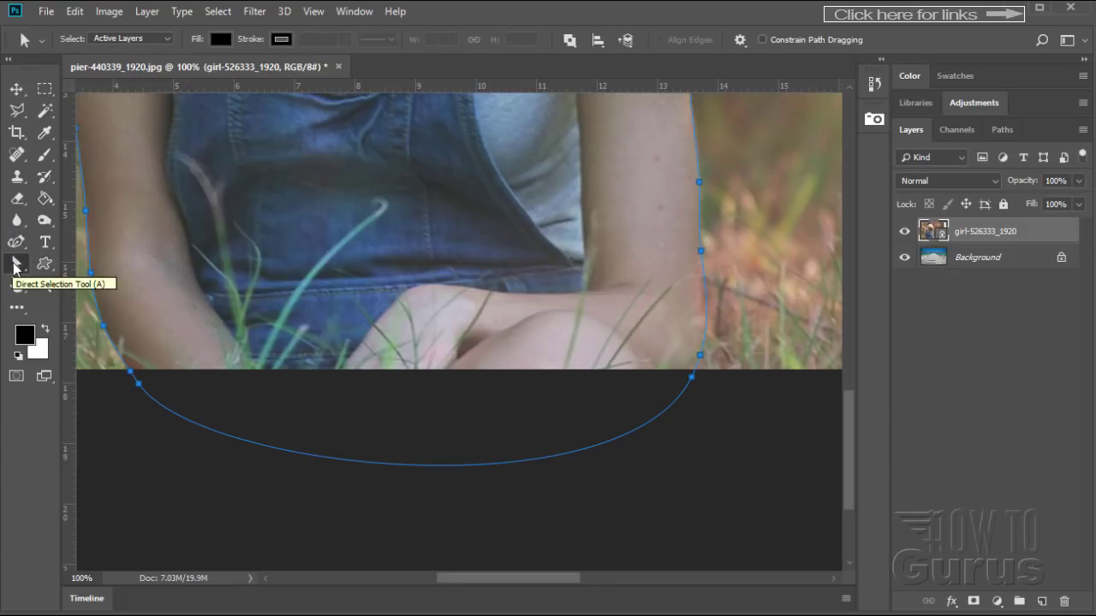
{"action": "left_click", "coordinate": [48, 287]}
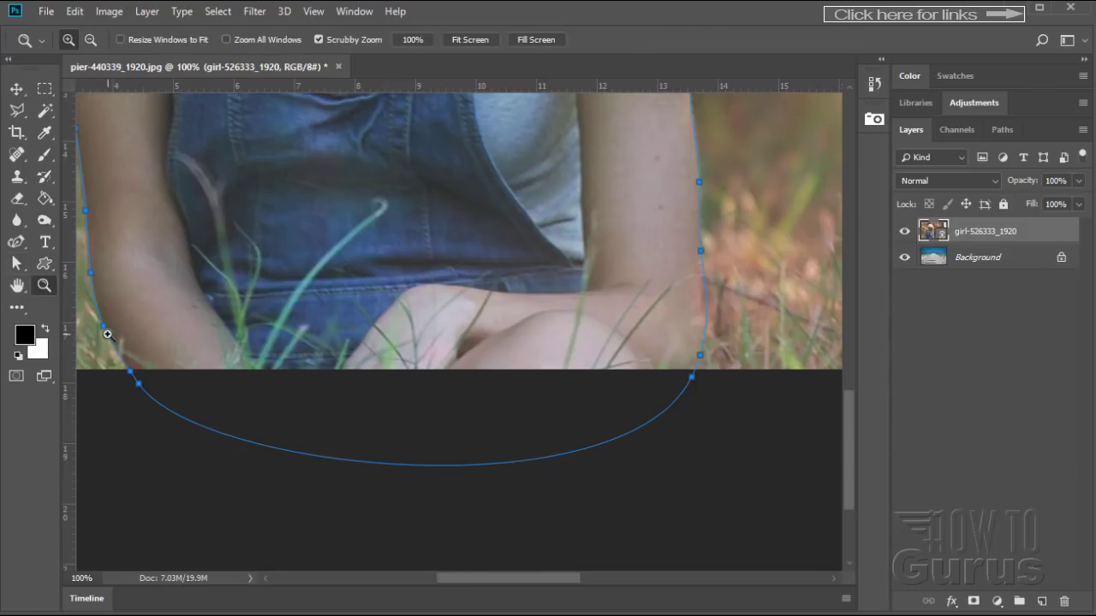
{"action": "left_click", "coordinate": [107, 334]}
{"action": "left_click", "coordinate": [16, 263]}
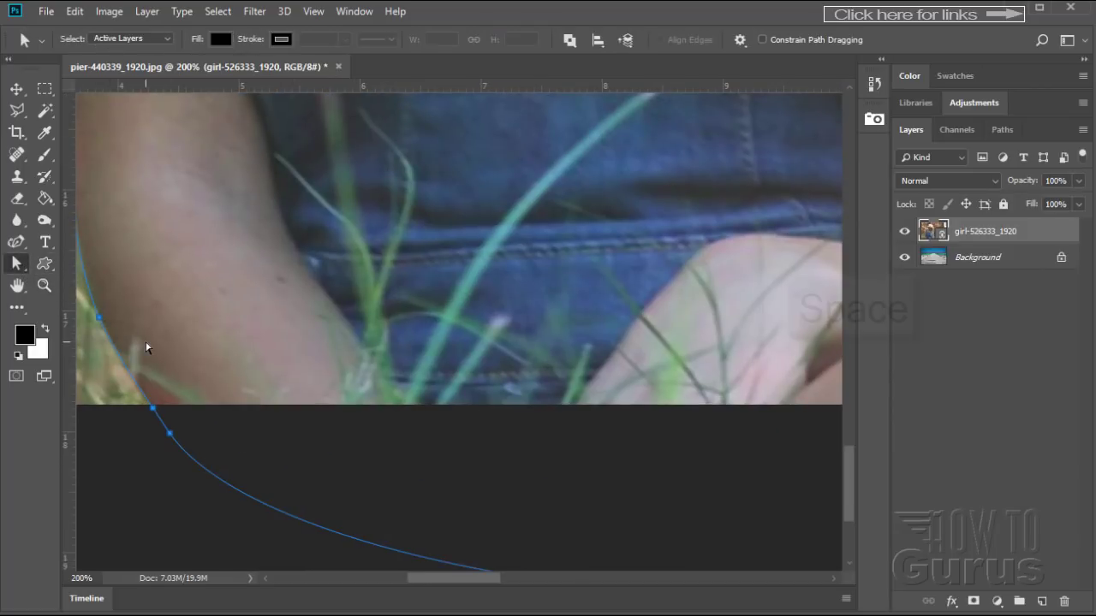
{"action": "key", "text": "space"}
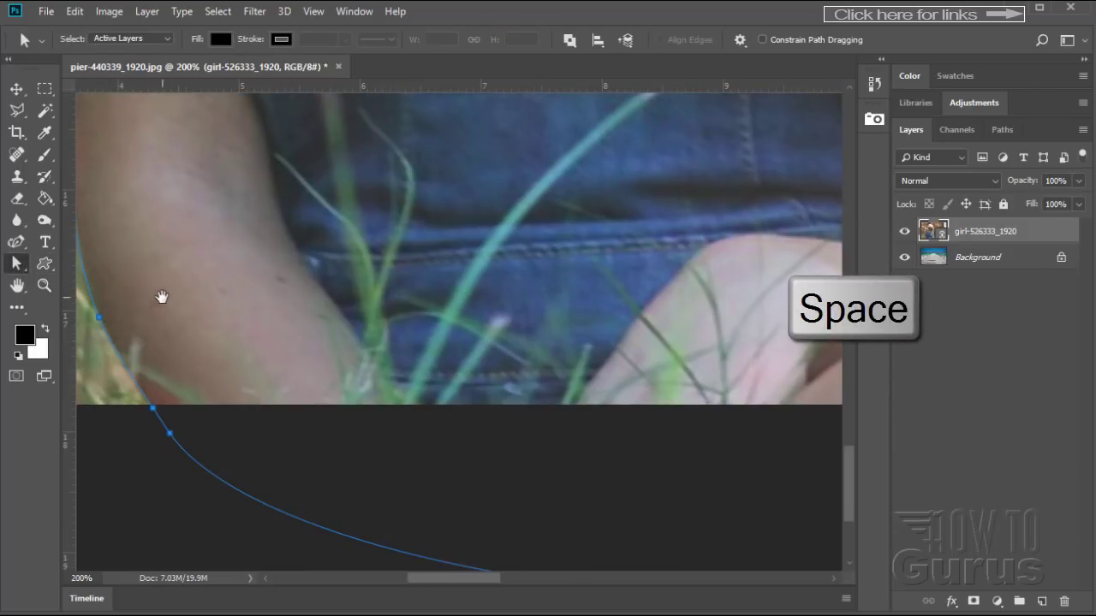
{"action": "left_click_drag", "start_coordinate": [162, 297], "coordinate": [362, 410]}
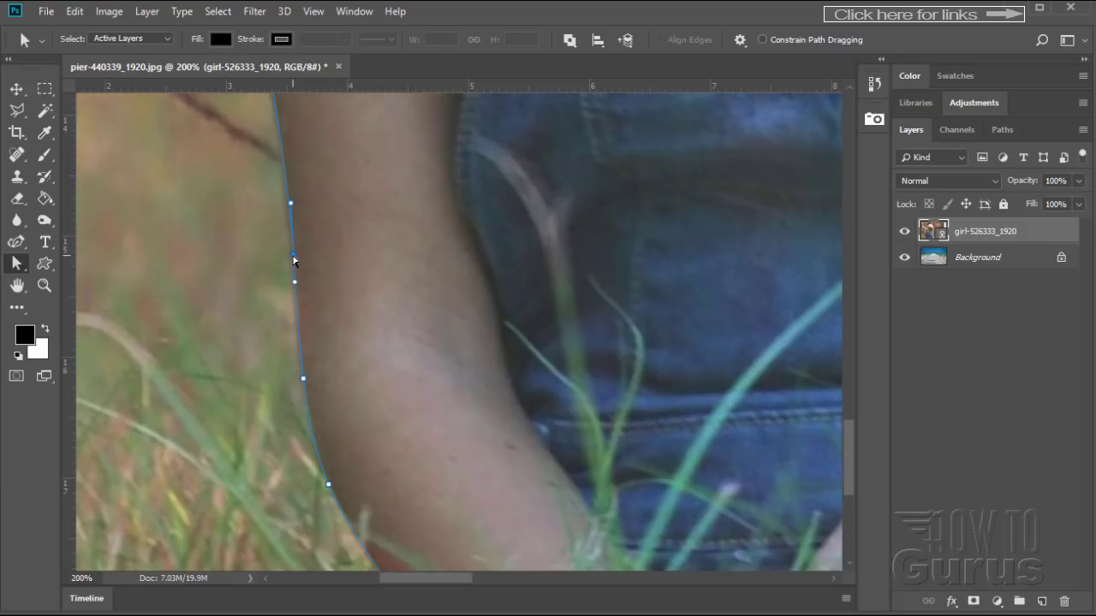
{"action": "mouse_move", "coordinate": [293, 256]}
{"action": "left_mouse_down"}
{"action": "mouse_move", "coordinate": [316, 252]}
{"action": "mouse_move", "coordinate": [291, 259]}
{"action": "left_mouse_up"}
{"action": "mouse_move", "coordinate": [307, 219]}
{"action": "left_mouse_down"}
{"action": "mouse_move", "coordinate": [339, 216]}
{"action": "mouse_move", "coordinate": [262, 211]}
{"action": "mouse_move", "coordinate": [291, 207]}
{"action": "left_mouse_up"}
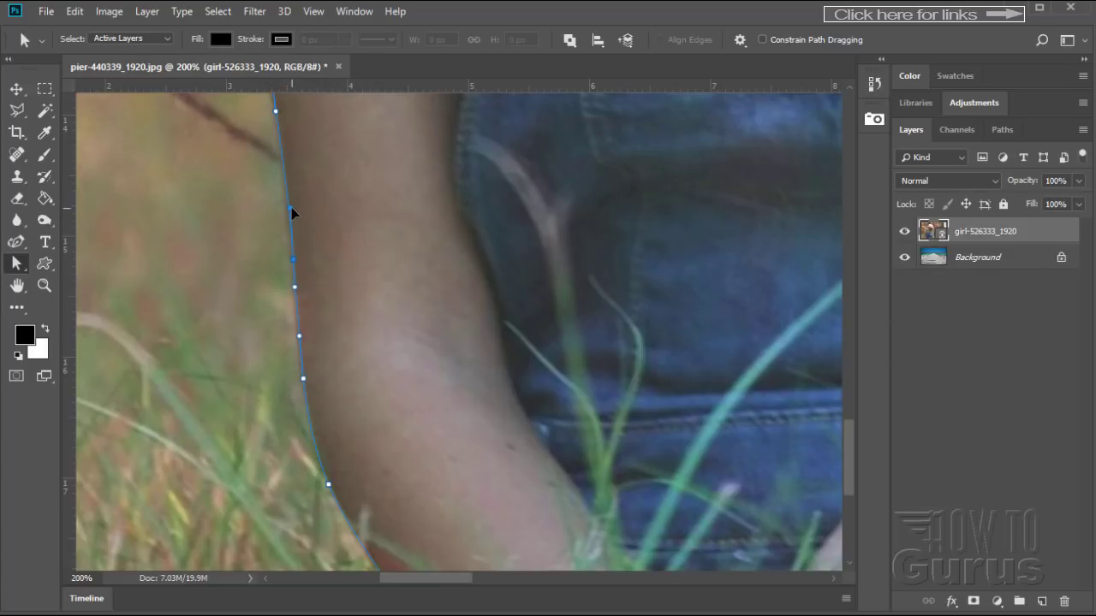
Fine-tune the same elbow anchor's position and both handles so the curve follows the outer edge of the arm
{"action": "left_click", "coordinate": [304, 270]}
{"action": "left_click_drag", "start_coordinate": [290, 210], "coordinate": [315, 216]}
{"action": "left_click_drag", "start_coordinate": [293, 262], "coordinate": [291, 266]}
{"action": "left_click", "coordinate": [295, 292]}
{"action": "left_click", "coordinate": [288, 240]}
{"action": "left_click", "coordinate": [289, 294]}
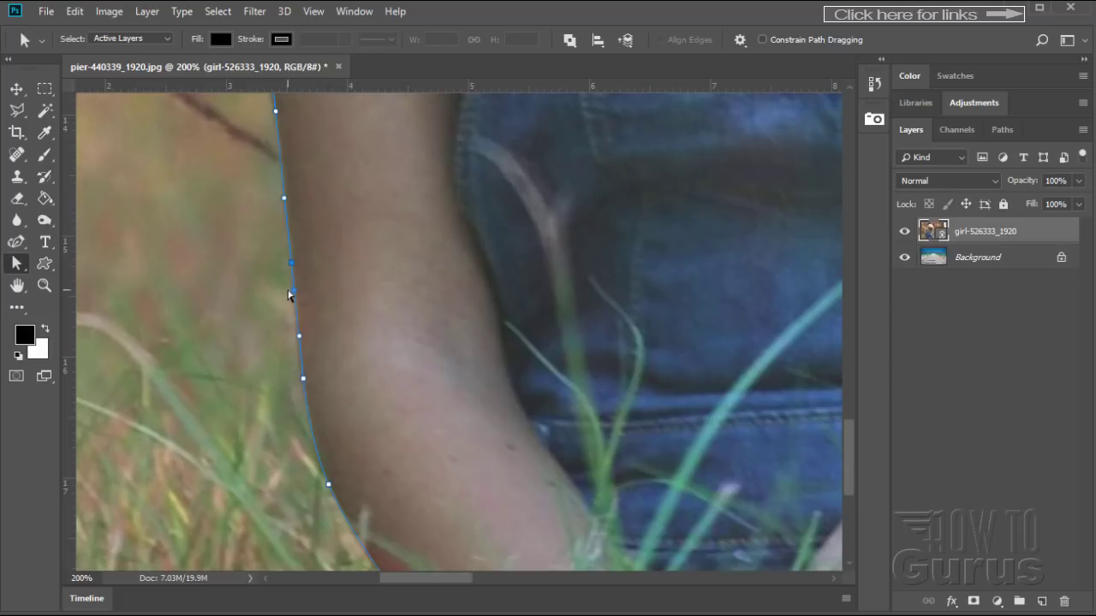
{"action": "left_click", "coordinate": [288, 205]}
Adjust the path point on the upper arm beside the bib pocket so the curve follows the skin edge
{"action": "key", "text": "space"}
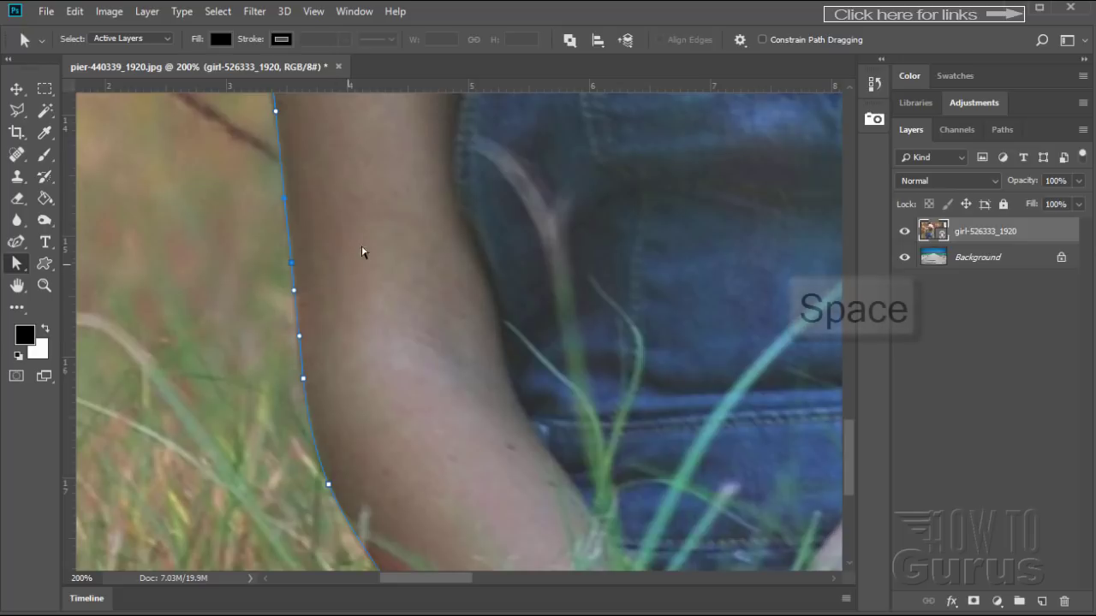
{"action": "left_click_drag", "start_coordinate": [367, 179], "coordinate": [367, 440]}
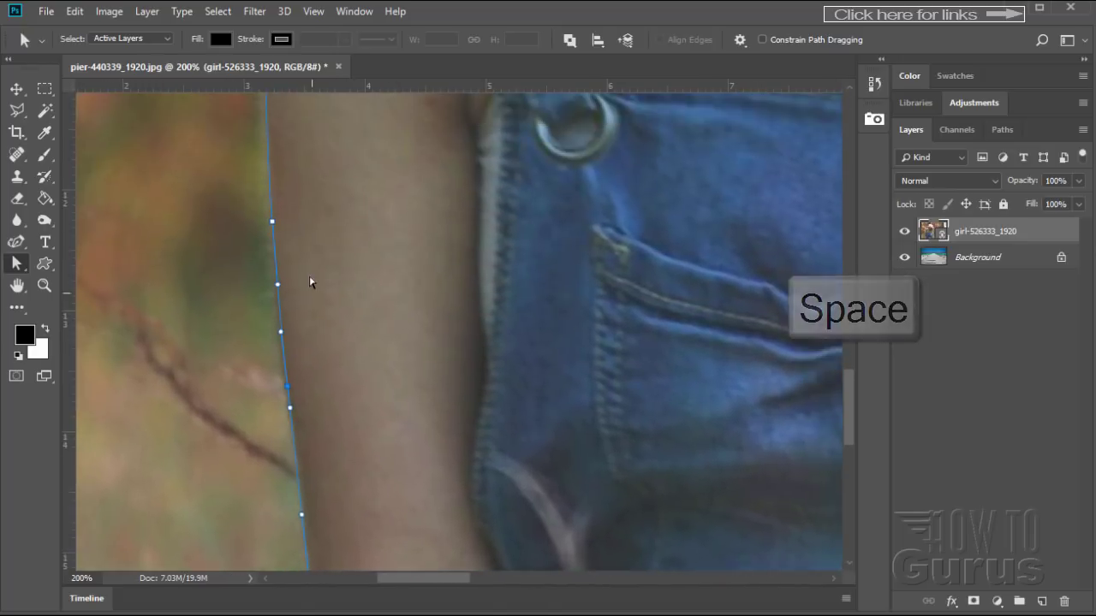
{"action": "left_click", "coordinate": [280, 334]}
{"action": "left_click_drag", "start_coordinate": [276, 328], "coordinate": [279, 330]}
Refine the anchors and handles around the shoulder and over the top of the overall strap
{"action": "key", "text": "space"}
{"action": "mouse_move", "coordinate": [325, 191]}
{"action": "left_mouse_down"}
{"action": "mouse_move", "coordinate": [313, 291]}
{"action": "mouse_move", "coordinate": [306, 273]}
{"action": "mouse_move", "coordinate": [314, 347]}
{"action": "mouse_move", "coordinate": [308, 286]}
{"action": "mouse_move", "coordinate": [283, 342]}
{"action": "left_mouse_up"}
{"action": "left_click", "coordinate": [214, 322]}
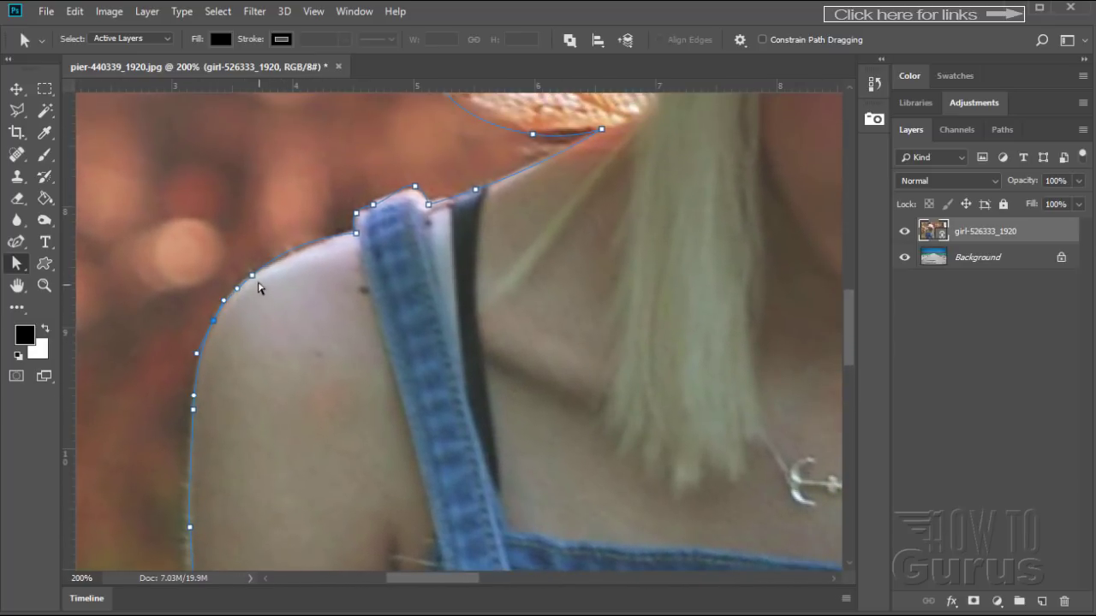
{"action": "left_click", "coordinate": [253, 274]}
{"action": "left_click_drag", "start_coordinate": [318, 236], "coordinate": [355, 225]}
{"action": "left_click", "coordinate": [254, 276]}
{"action": "left_click_drag", "start_coordinate": [373, 205], "coordinate": [435, 206]}
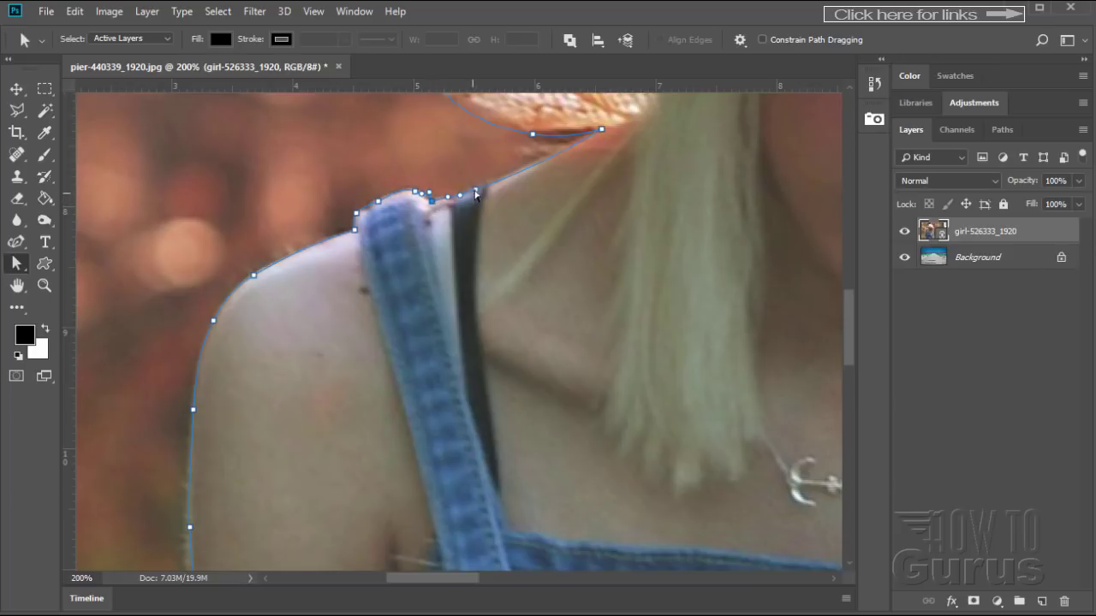
Reshape the curve where the neck meets the hat brim, breaking the brim anchor's handles so each side bends independently
{"action": "left_click", "coordinate": [601, 130]}
{"action": "left_click", "coordinate": [579, 136]}
{"action": "left_click_drag", "start_coordinate": [580, 137], "coordinate": [556, 136]}
{"action": "left_click", "coordinate": [532, 134]}
{"action": "key", "text": "alt"}
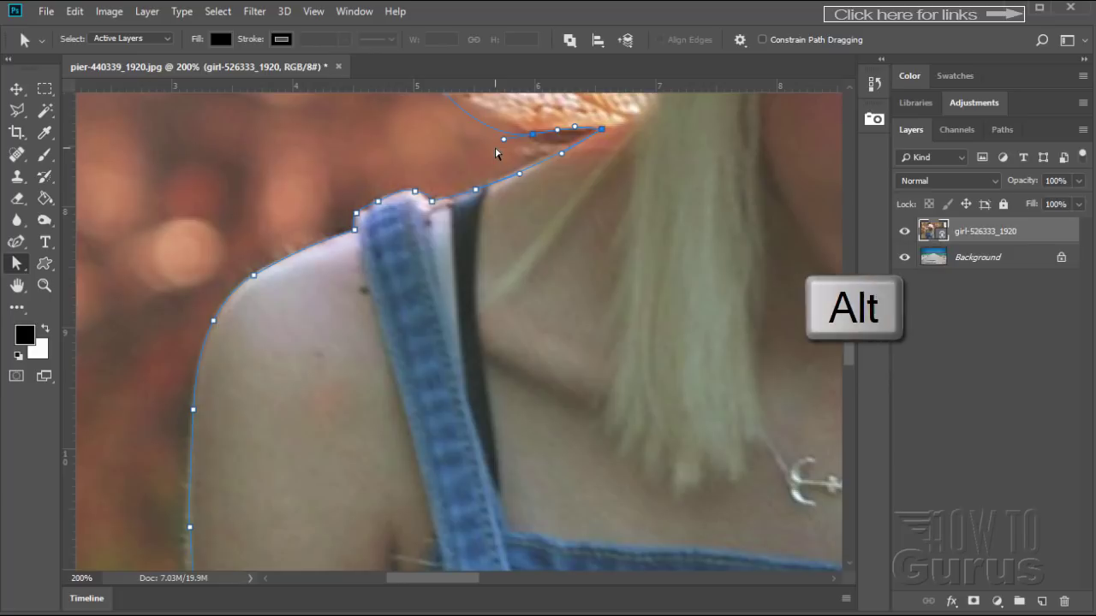
{"action": "left_click", "coordinate": [504, 139], "text": "alt"}
{"action": "left_click_drag", "start_coordinate": [503, 121], "coordinate": [512, 112]}
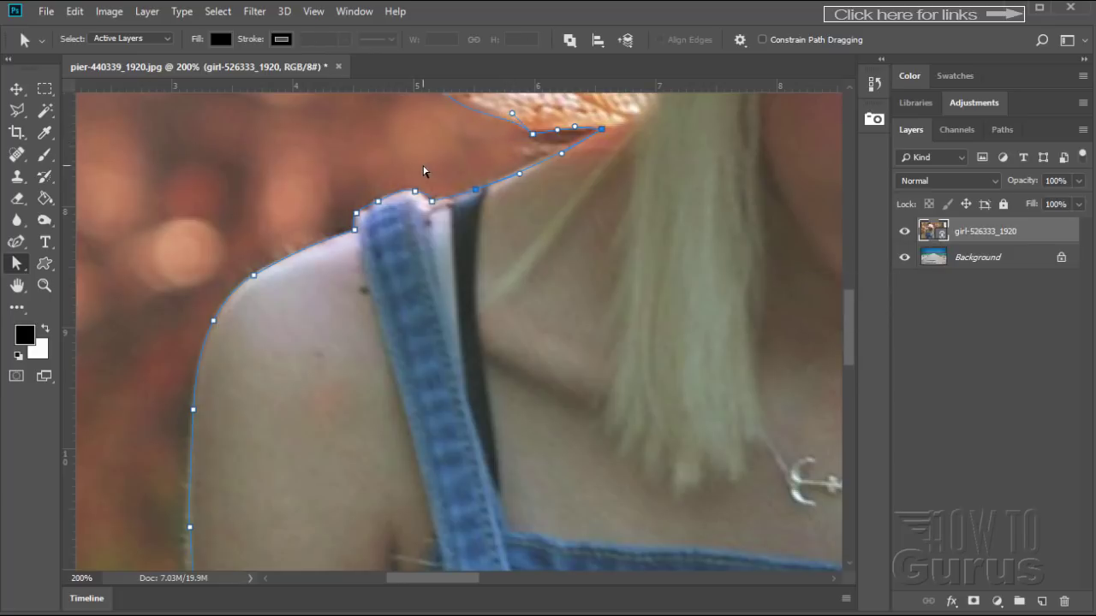
Move the anchors along the lower part of the brim's underside so the path hugs the straw edge
{"action": "key", "text": "space"}
{"action": "left_click_drag", "start_coordinate": [423, 172], "coordinate": [537, 343]}
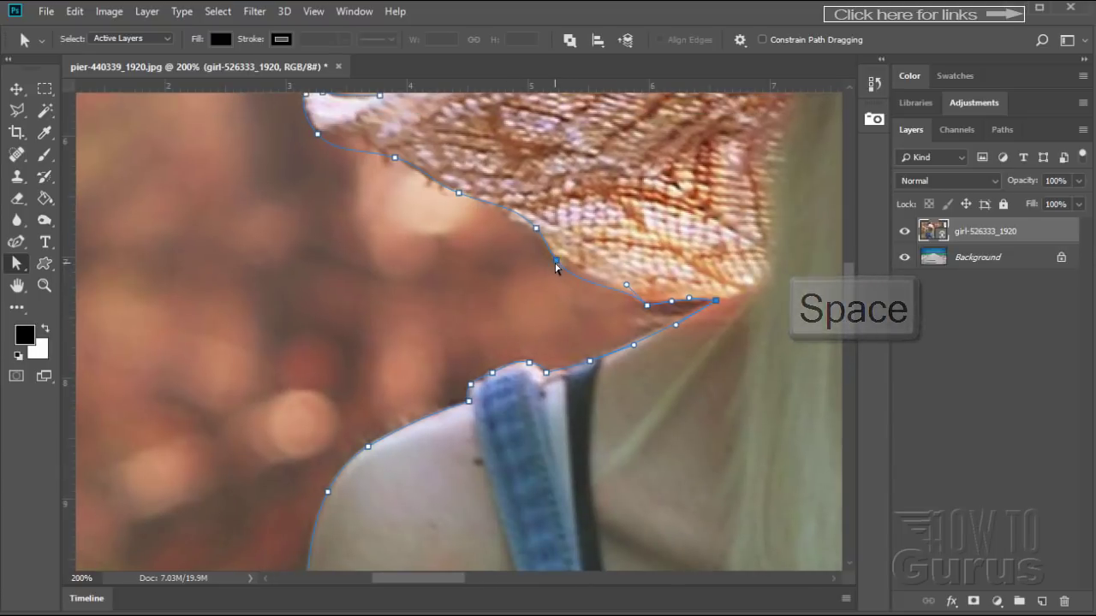
{"action": "left_click", "coordinate": [556, 261]}
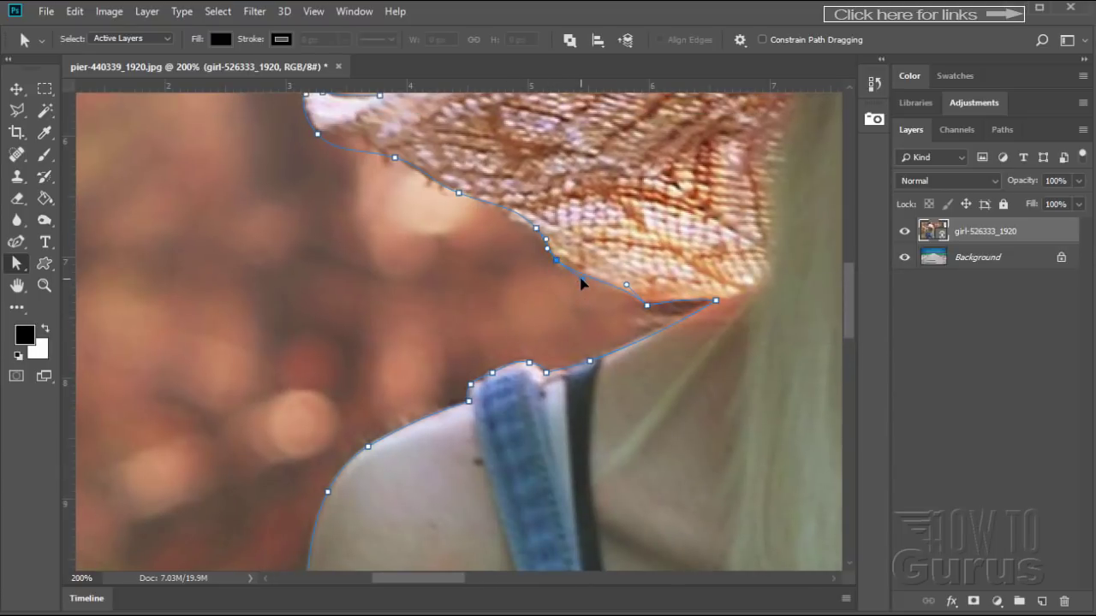
{"action": "left_click", "coordinate": [532, 230]}
{"action": "left_click", "coordinate": [463, 194]}
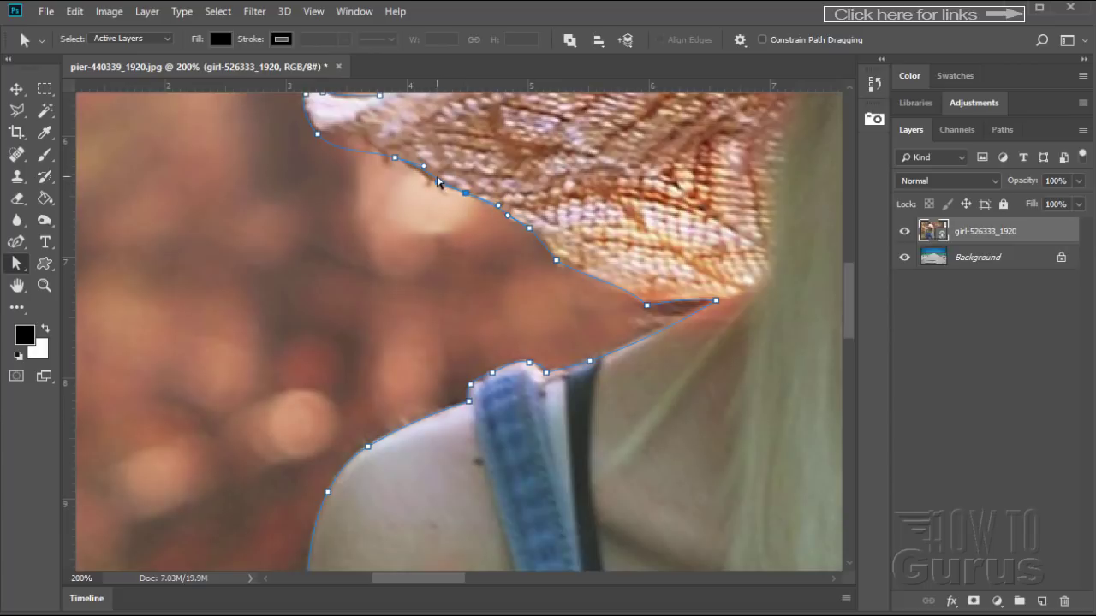
Adjust the anchor and handles on the brim's underside near its tip to match the straw edge
{"action": "left_click", "coordinate": [394, 158]}
{"action": "left_click_drag", "start_coordinate": [423, 169], "coordinate": [424, 176]}
{"action": "mouse_move", "coordinate": [364, 142]}
{"action": "left_mouse_down"}
{"action": "mouse_move", "coordinate": [378, 133]}
{"action": "mouse_move", "coordinate": [371, 142]}
{"action": "left_mouse_up"}
{"action": "left_click", "coordinate": [349, 138]}
Reshape the curve around the brim's tip and along its short upper edge by adjusting the handles there
{"action": "left_click_drag", "start_coordinate": [283, 256], "coordinate": [285, 410]}
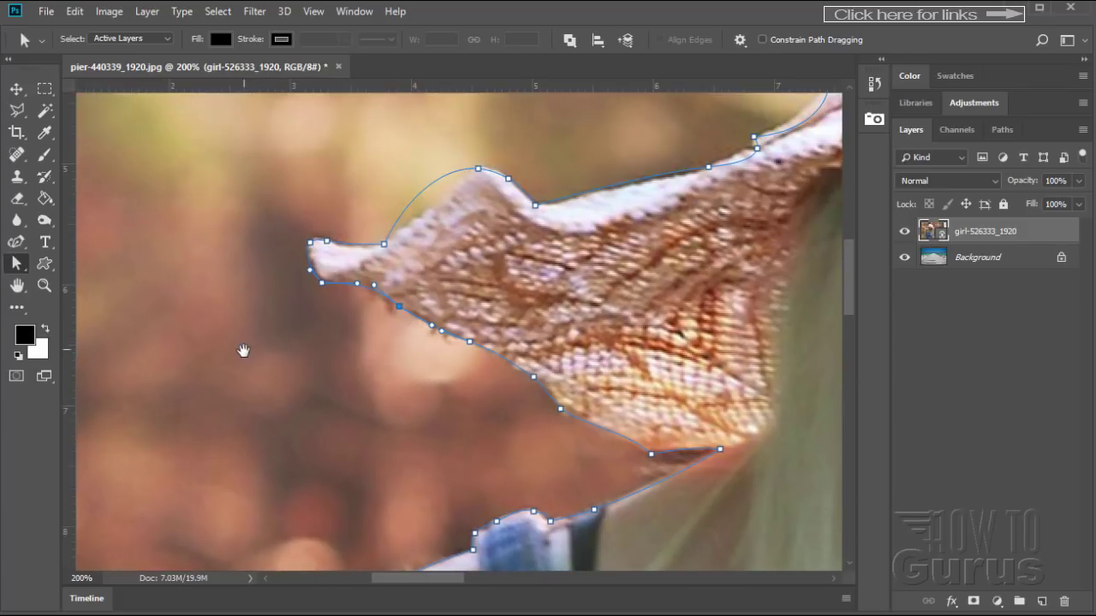
{"action": "left_click_drag", "start_coordinate": [244, 352], "coordinate": [273, 388]}
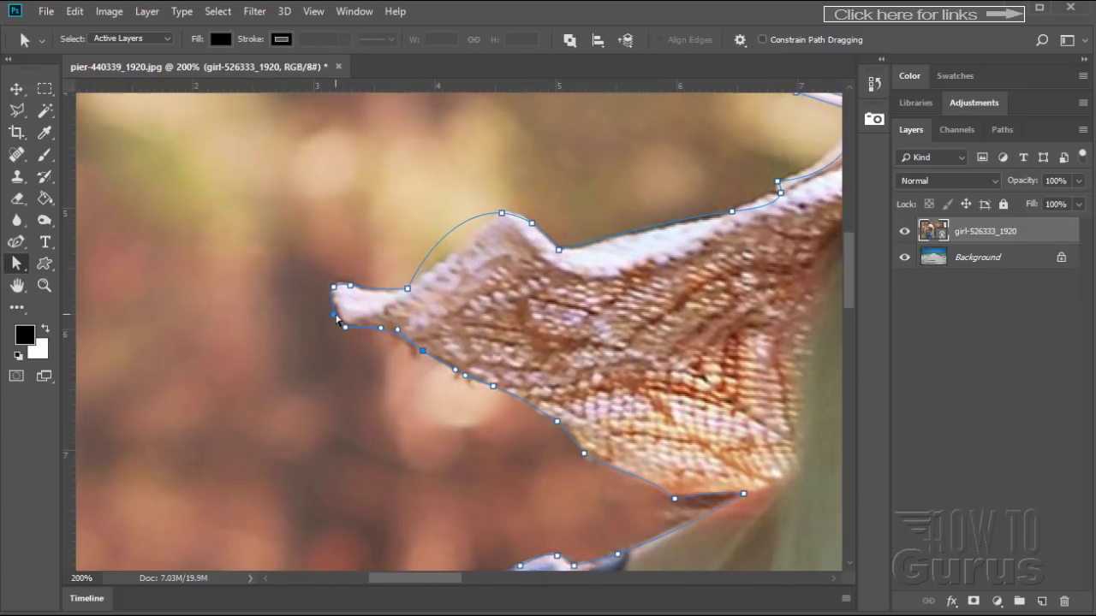
{"action": "left_click_drag", "start_coordinate": [336, 320], "coordinate": [334, 309]}
{"action": "left_click", "coordinate": [407, 289]}
{"action": "left_click_drag", "start_coordinate": [388, 290], "coordinate": [371, 296]}
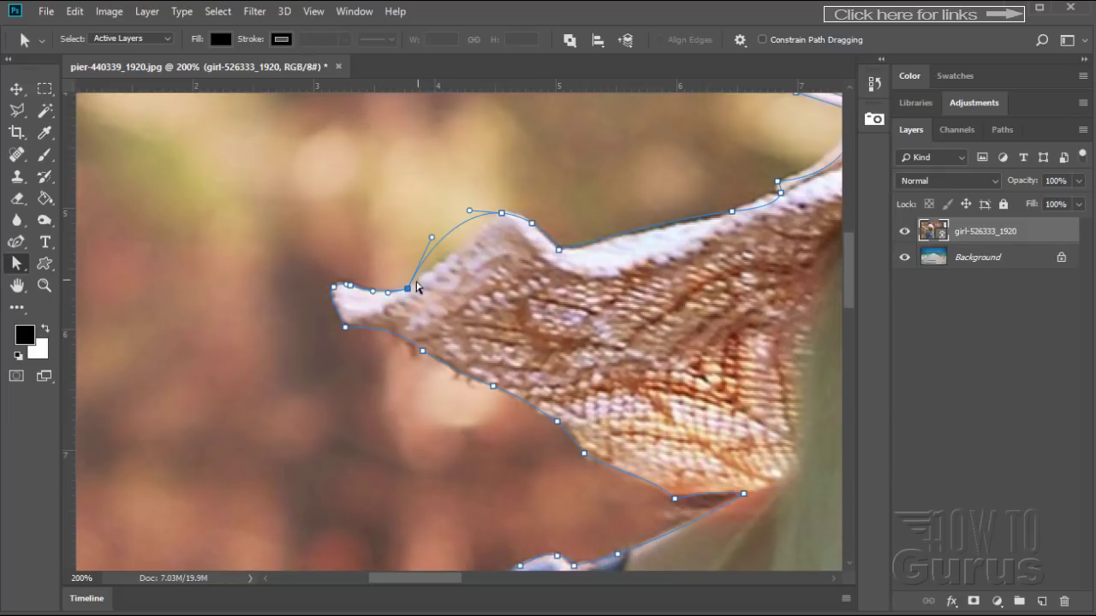
{"action": "left_click", "coordinate": [390, 293]}
Pull the bulging curve down onto the brim's rising edge and refine the anchors and handles over the upturned fold
{"action": "left_click_drag", "start_coordinate": [432, 238], "coordinate": [430, 273]}
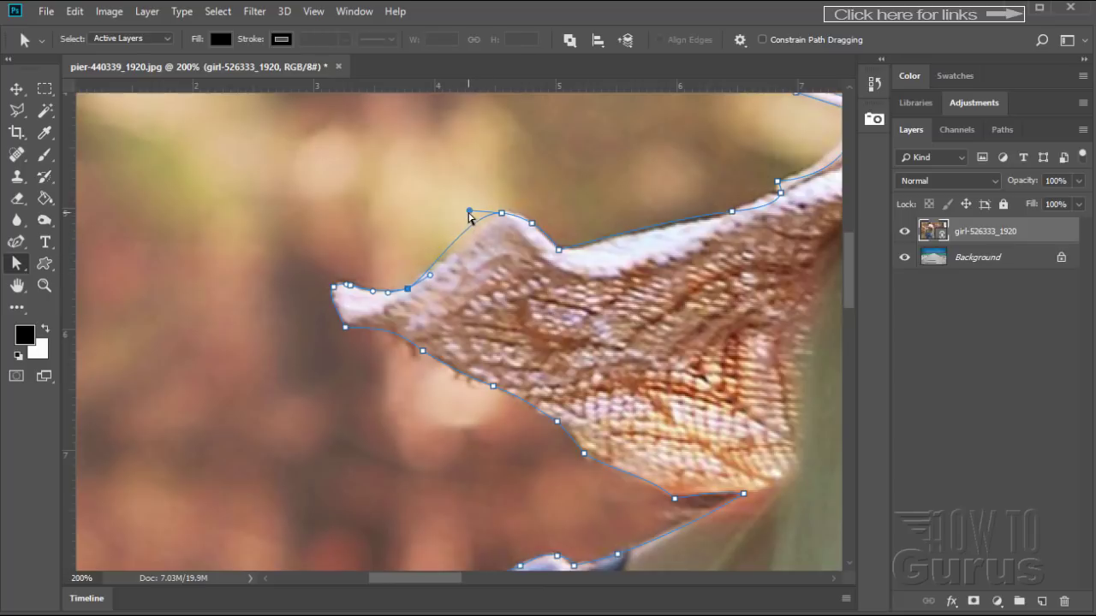
{"action": "left_click_drag", "start_coordinate": [469, 210], "coordinate": [484, 237]}
{"action": "key", "text": "alt"}
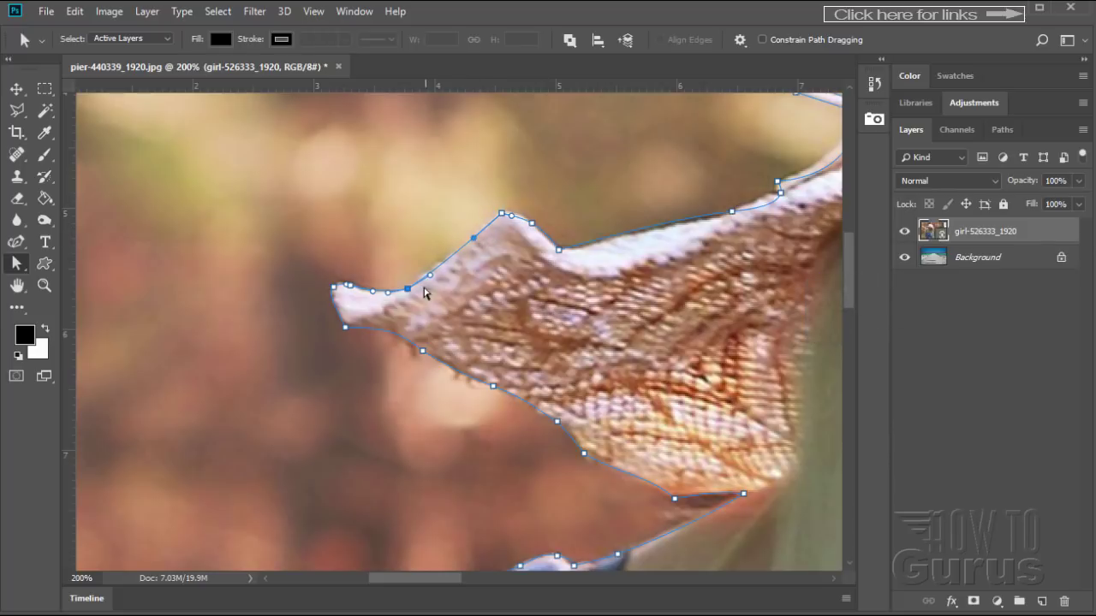
{"action": "left_click_drag", "start_coordinate": [406, 293], "coordinate": [402, 295]}
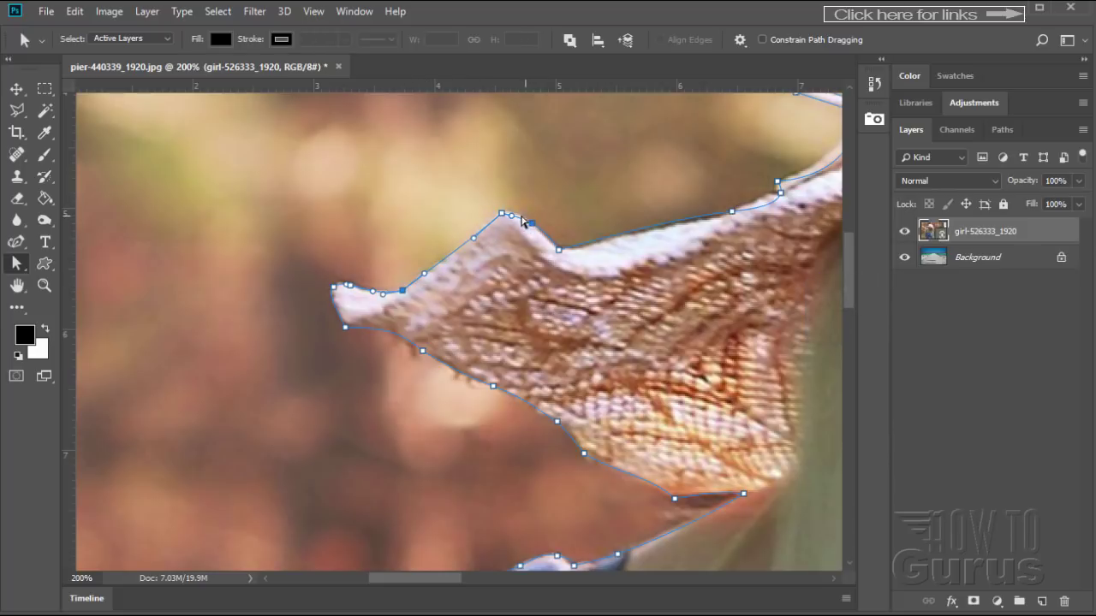
{"action": "left_click_drag", "start_coordinate": [503, 215], "coordinate": [561, 261]}
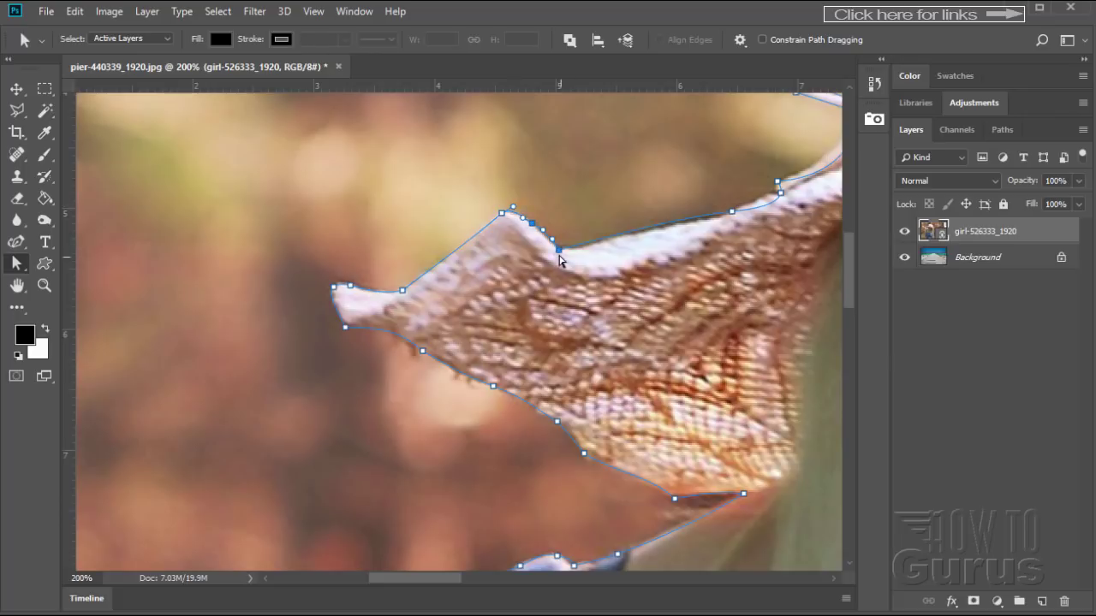
Fit the anchor and its handles in the dip beside the upturned fold to the straw edge
{"action": "left_click", "coordinate": [558, 250]}
{"action": "mouse_move", "coordinate": [558, 249]}
{"action": "left_mouse_down"}
{"action": "mouse_move", "coordinate": [544, 238]}
{"action": "mouse_move", "coordinate": [563, 250]}
{"action": "left_mouse_up"}
{"action": "left_click", "coordinate": [555, 241]}
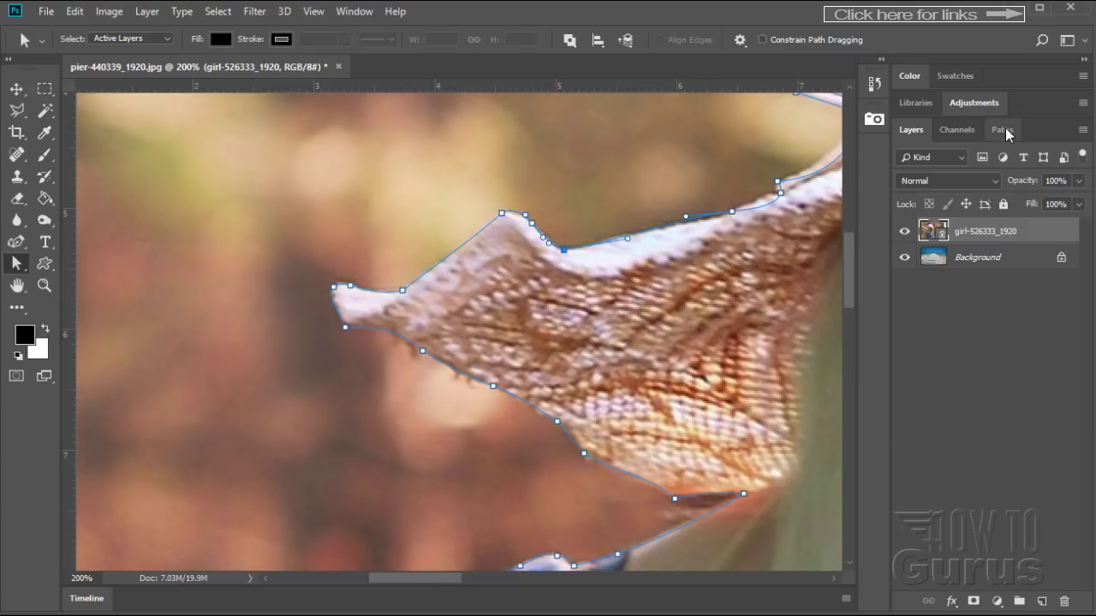
Adjust the anchors and handles along the brim's upper edge, from the dip toward the crown, to follow the straw
{"action": "left_click", "coordinate": [732, 210]}
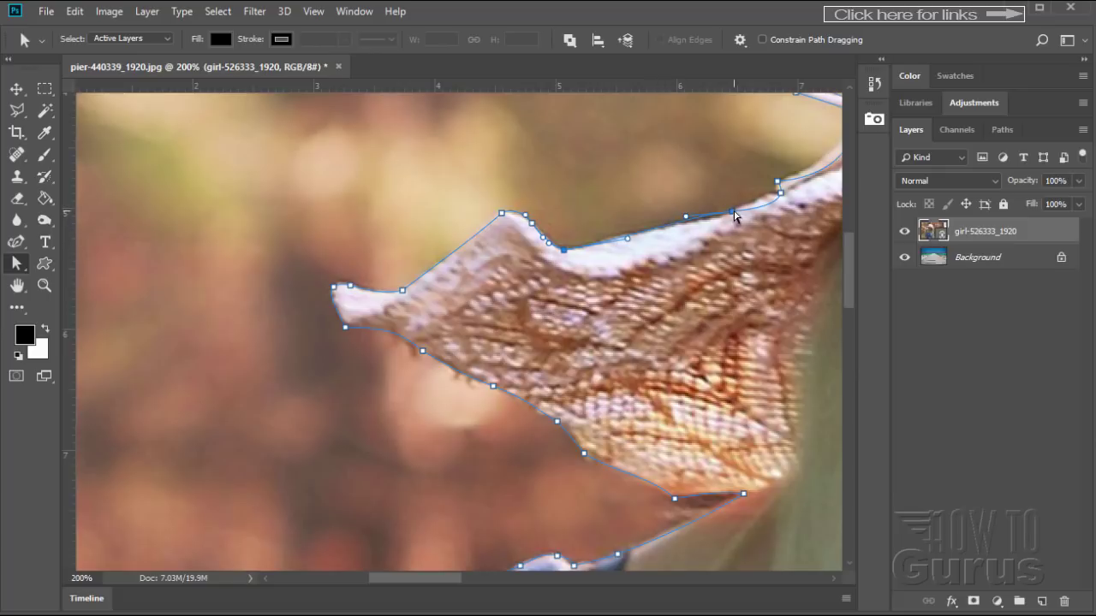
{"action": "left_click", "coordinate": [686, 218]}
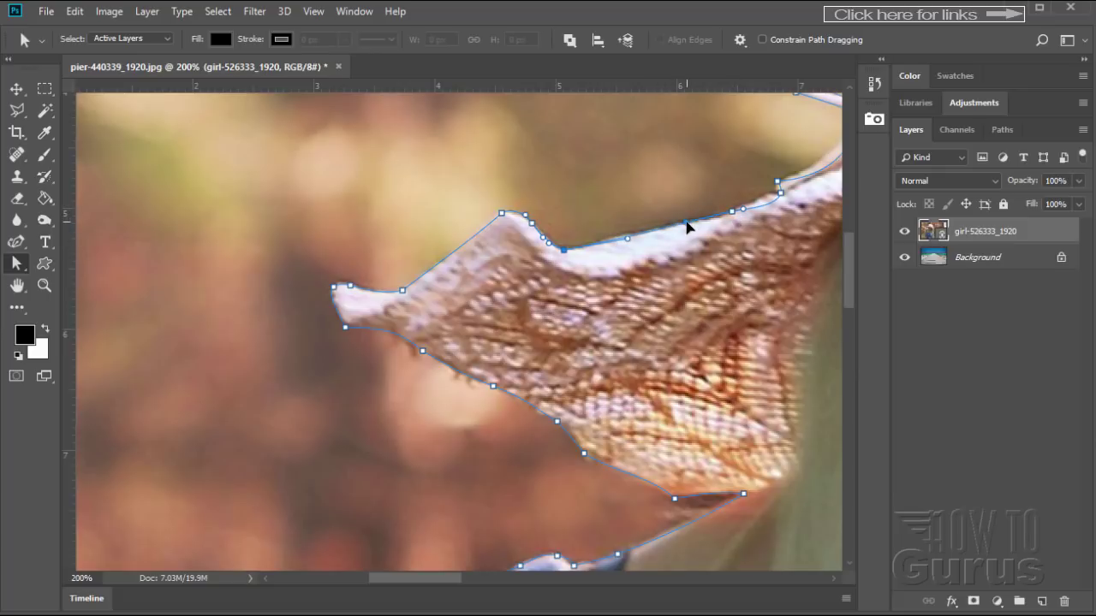
{"action": "left_click_drag", "start_coordinate": [686, 223], "coordinate": [620, 240]}
{"action": "left_click", "coordinate": [628, 238]}
{"action": "left_click", "coordinate": [721, 217]}
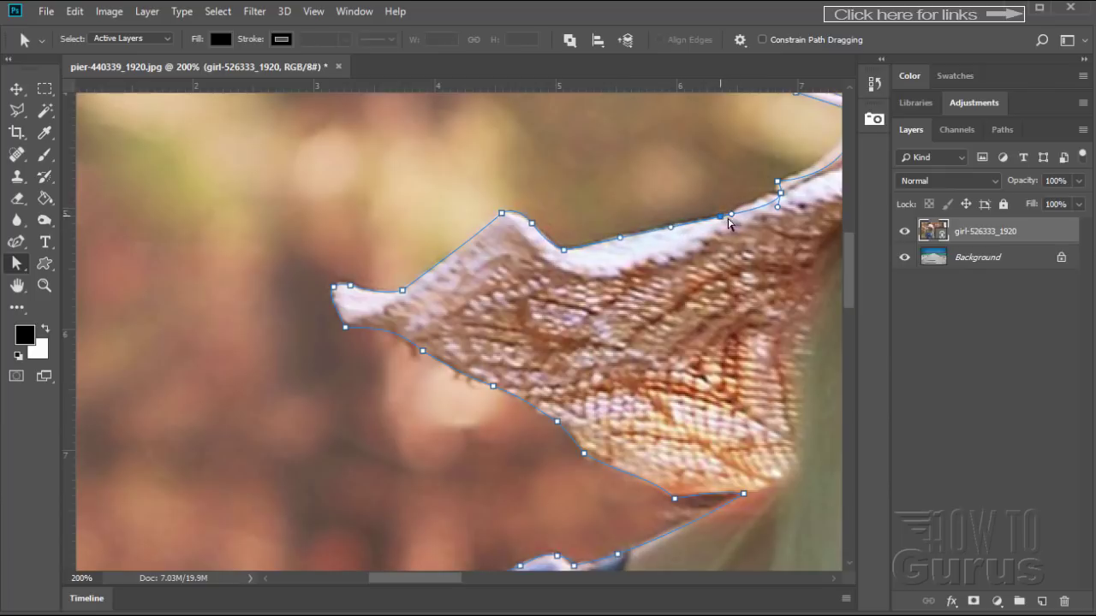
{"action": "left_click", "coordinate": [780, 195]}
{"action": "mouse_move", "coordinate": [782, 198]}
{"action": "left_mouse_down"}
{"action": "mouse_move", "coordinate": [782, 214]}
{"action": "mouse_move", "coordinate": [773, 189]}
{"action": "mouse_move", "coordinate": [775, 203]}
{"action": "left_mouse_up"}
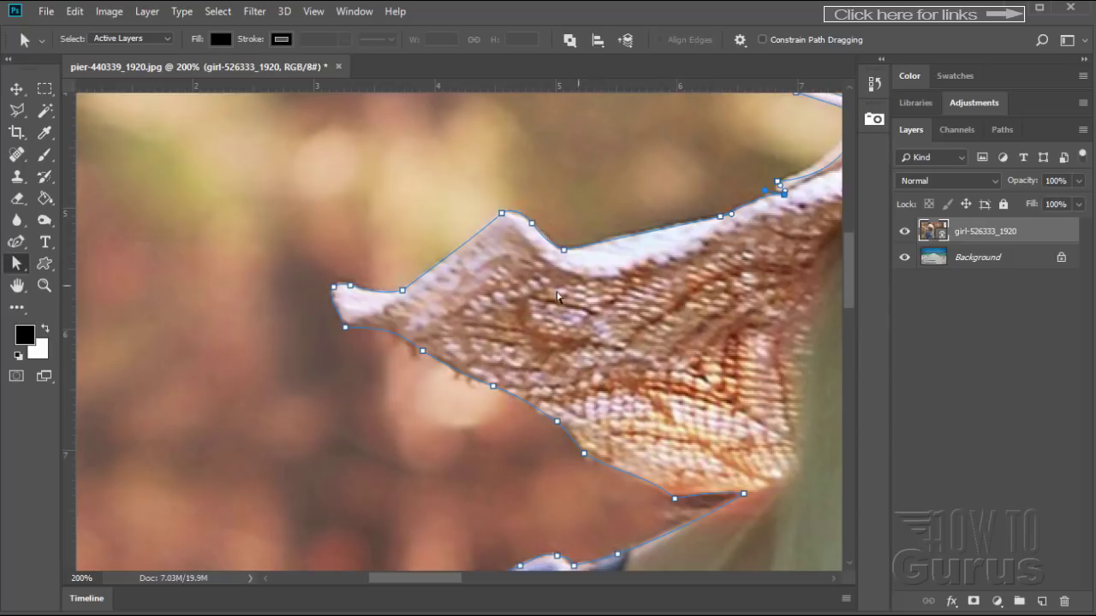
Turn the finished path around the girl into a new anti-aliased selection with a feather radius of 1 pixel
{"action": "left_click_drag", "start_coordinate": [438, 580], "coordinate": [494, 582]}
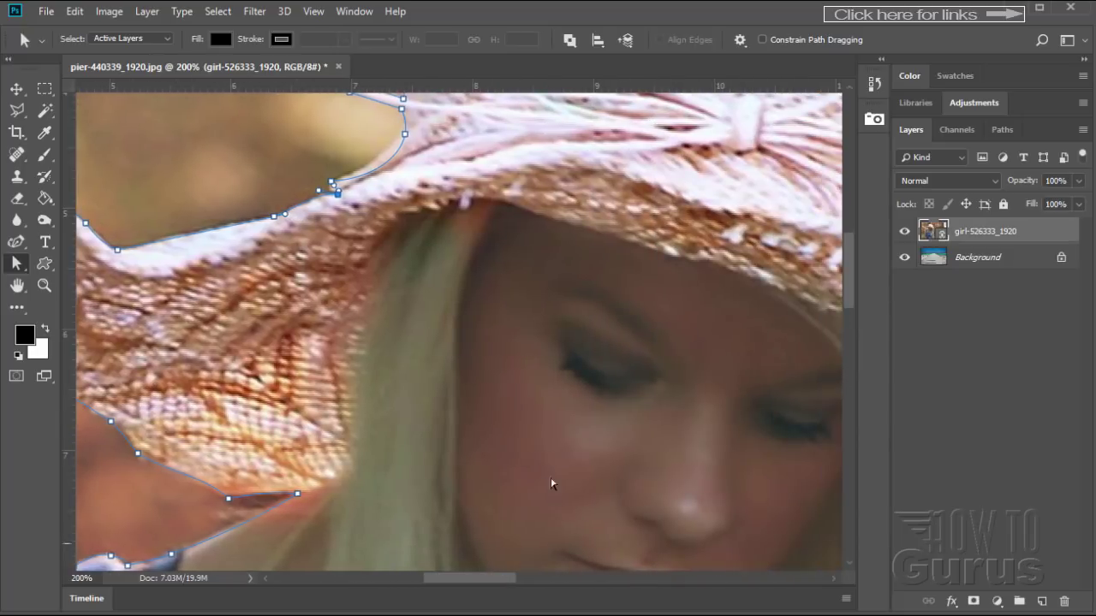
{"action": "scroll", "coordinate": [531, 435], "scroll_direction": "up", "scroll_amount": 1}
{"action": "scroll", "coordinate": [531, 440], "scroll_direction": "up", "scroll_amount": 3}
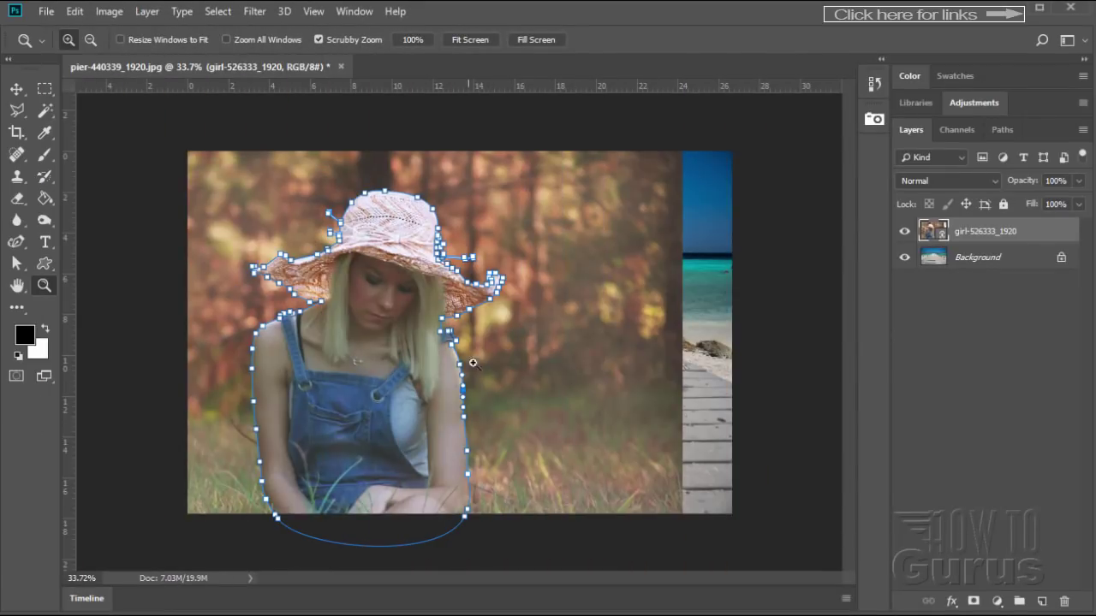
{"action": "left_click", "coordinate": [16, 262]}
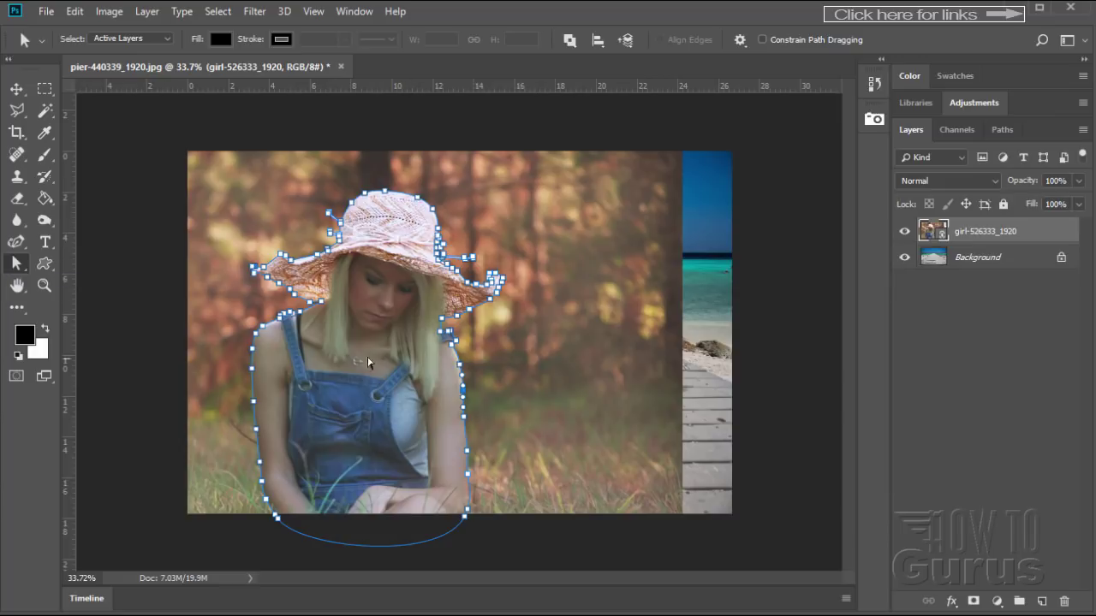
{"action": "right_click", "coordinate": [309, 336]}
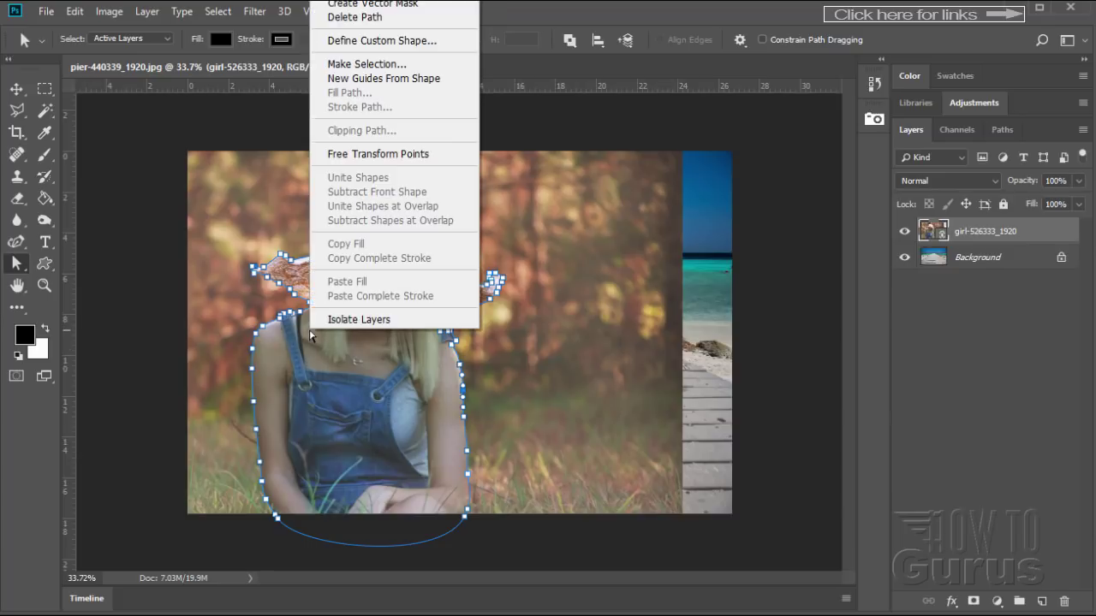
{"action": "left_click", "coordinate": [369, 66]}
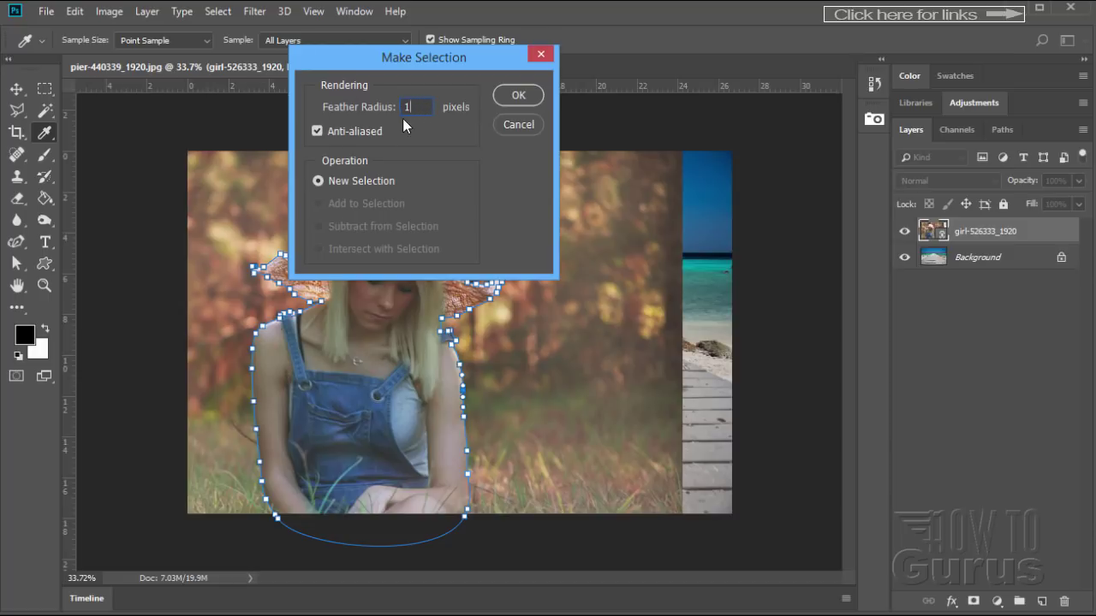
{"action": "left_click", "coordinate": [519, 95]}
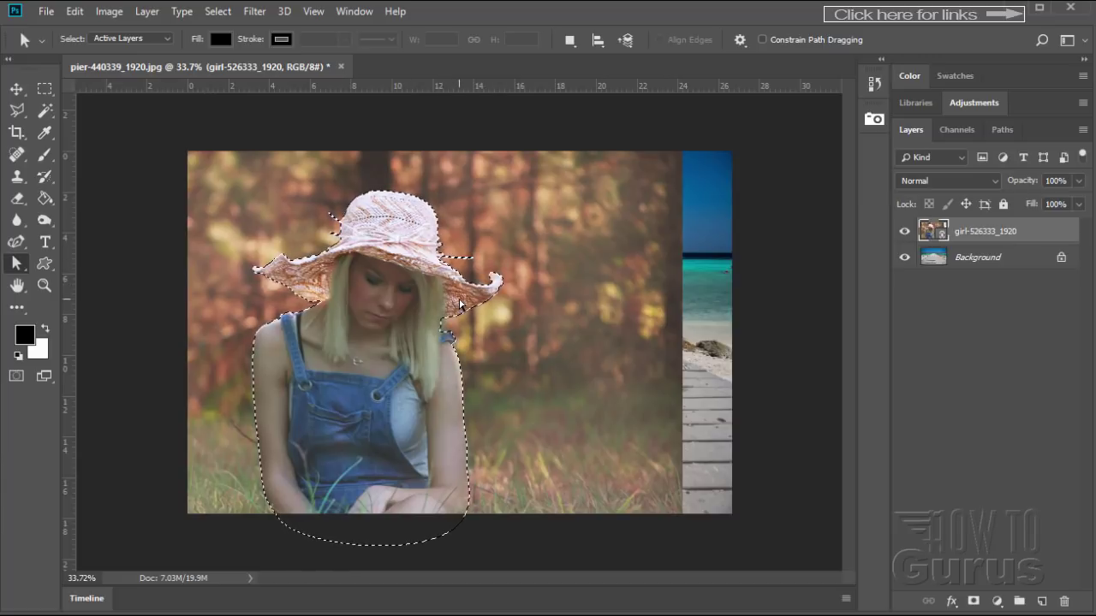
Bring the girl's selection into Select and Mask and check the Refine Edge Brush's size, hardness and spacing settings
{"action": "left_click", "coordinate": [224, 12]}
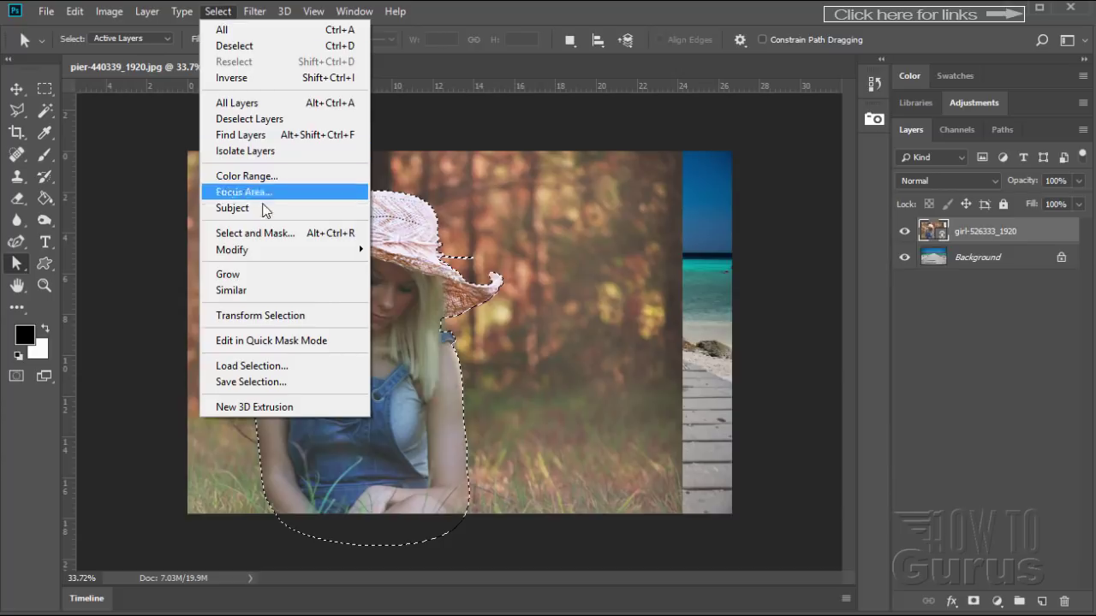
{"action": "left_click", "coordinate": [244, 234]}
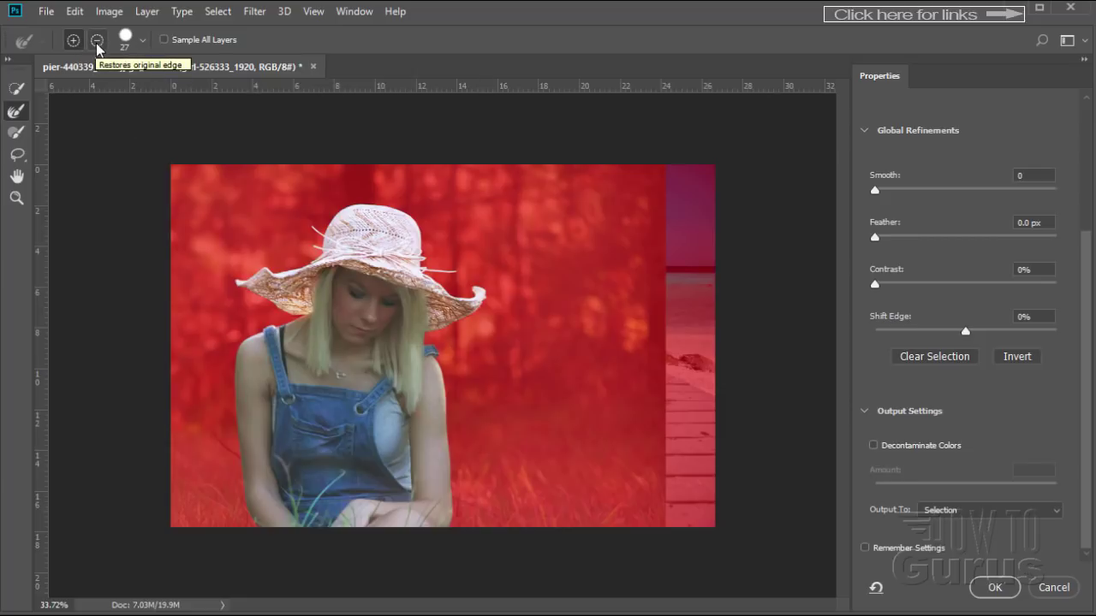
{"action": "left_click", "coordinate": [143, 40]}
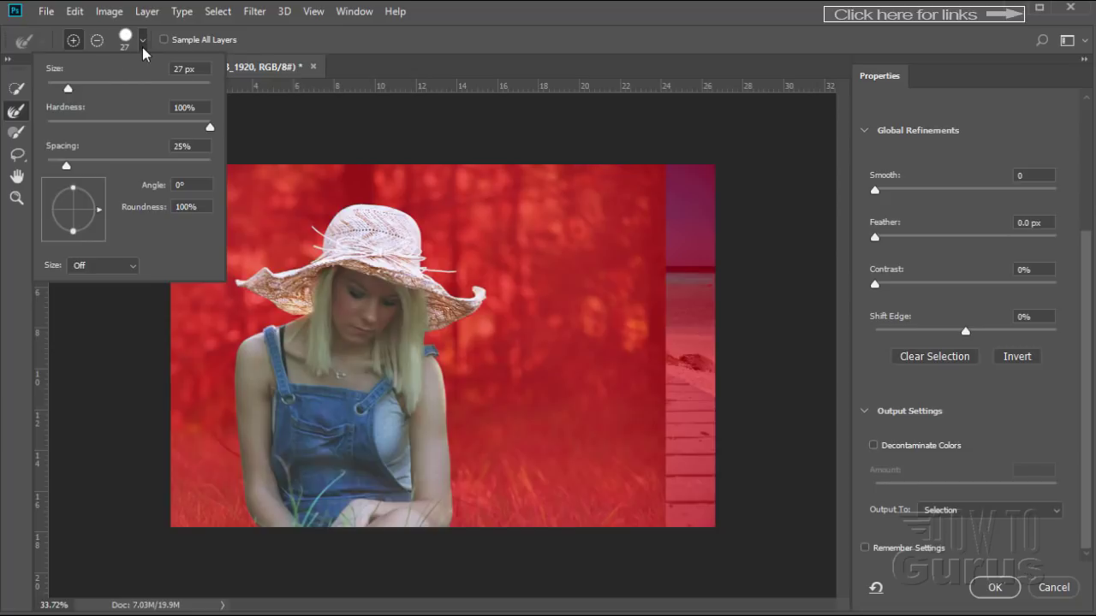
{"action": "left_click", "coordinate": [142, 47]}
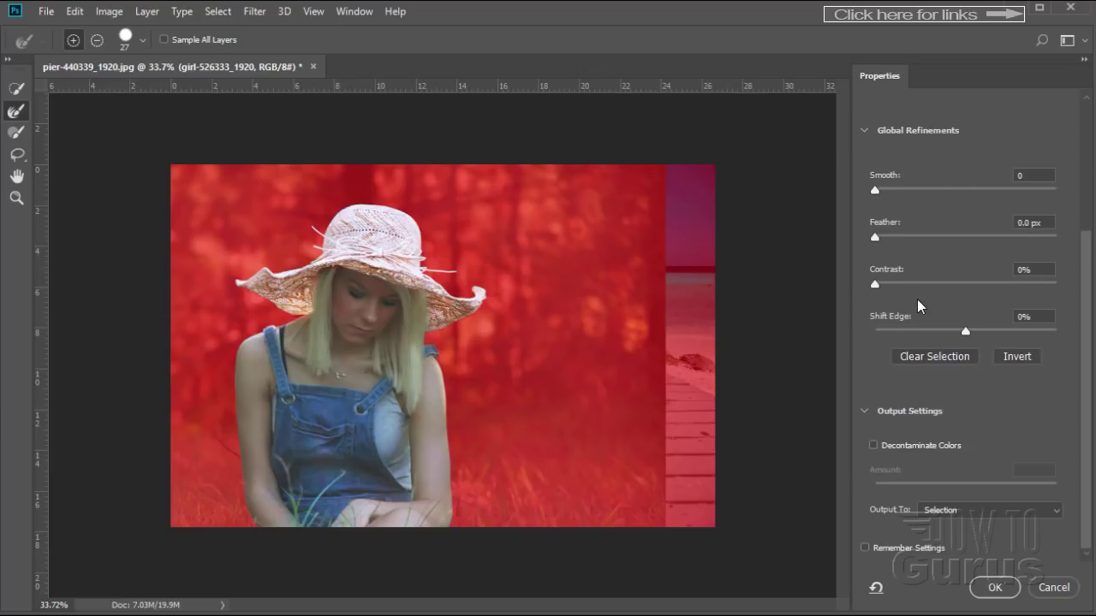
Review the available view modes, keeping Overlay, and look over the edge detection settings
{"action": "left_click", "coordinate": [864, 132]}
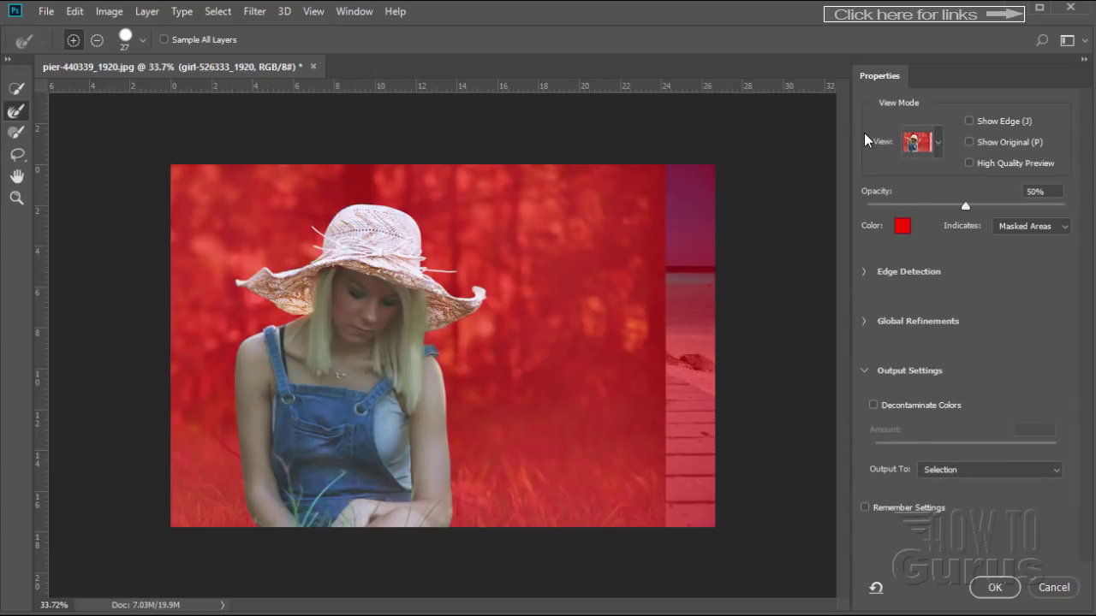
{"action": "left_click", "coordinate": [938, 144]}
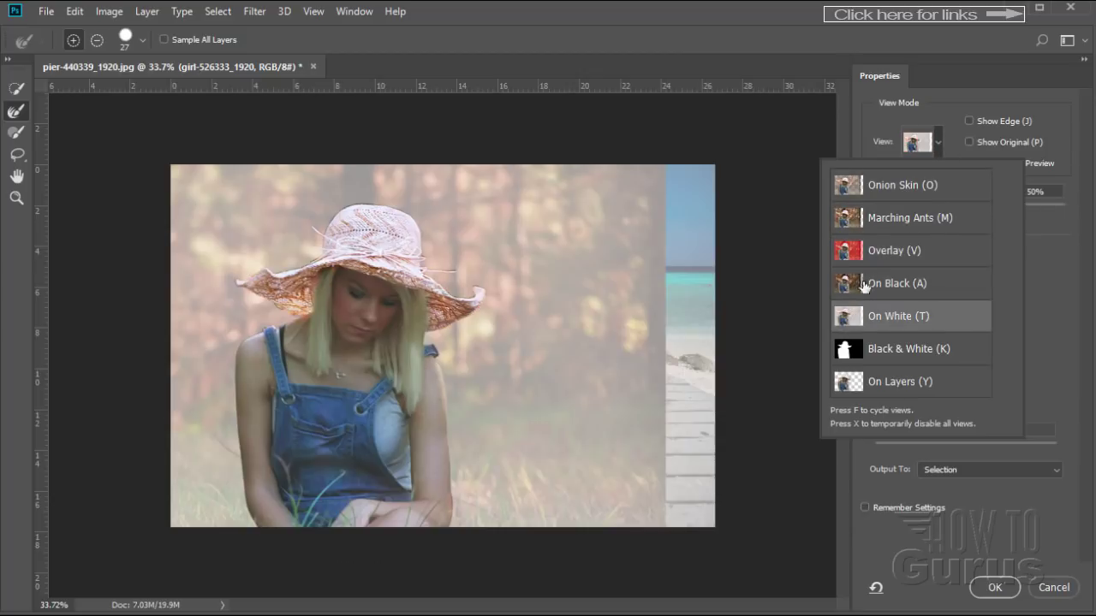
{"action": "left_click", "coordinate": [935, 161]}
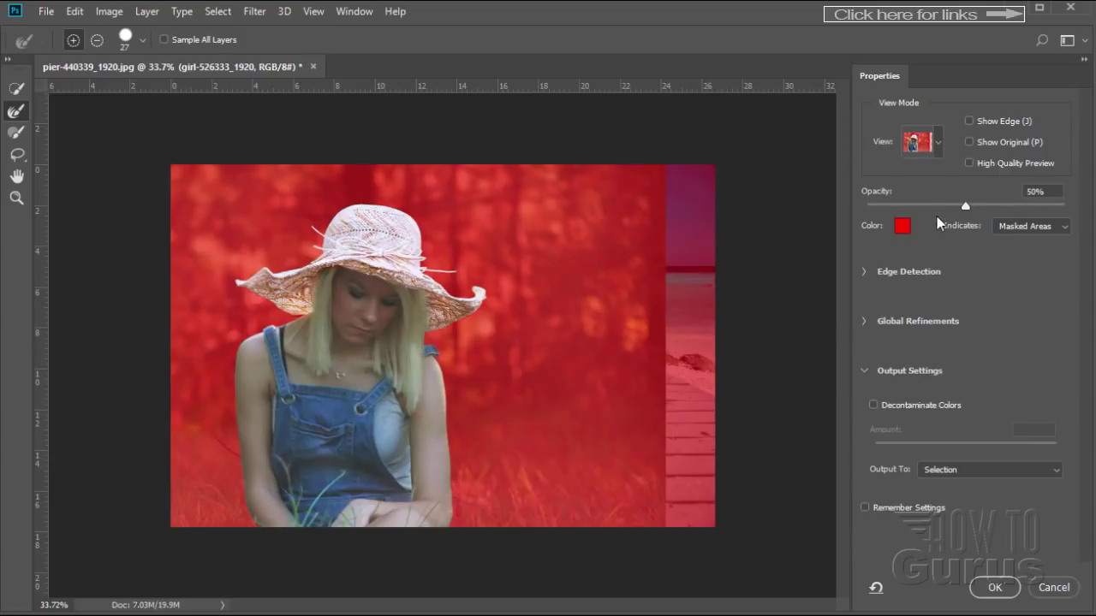
{"action": "left_click", "coordinate": [864, 274]}
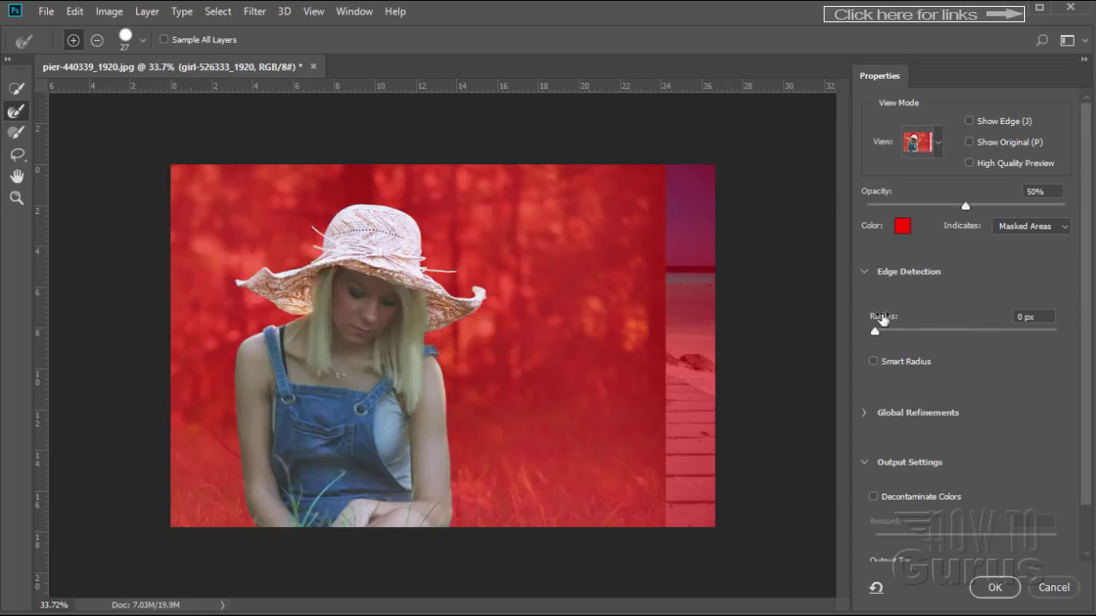
{"action": "left_click", "coordinate": [864, 274]}
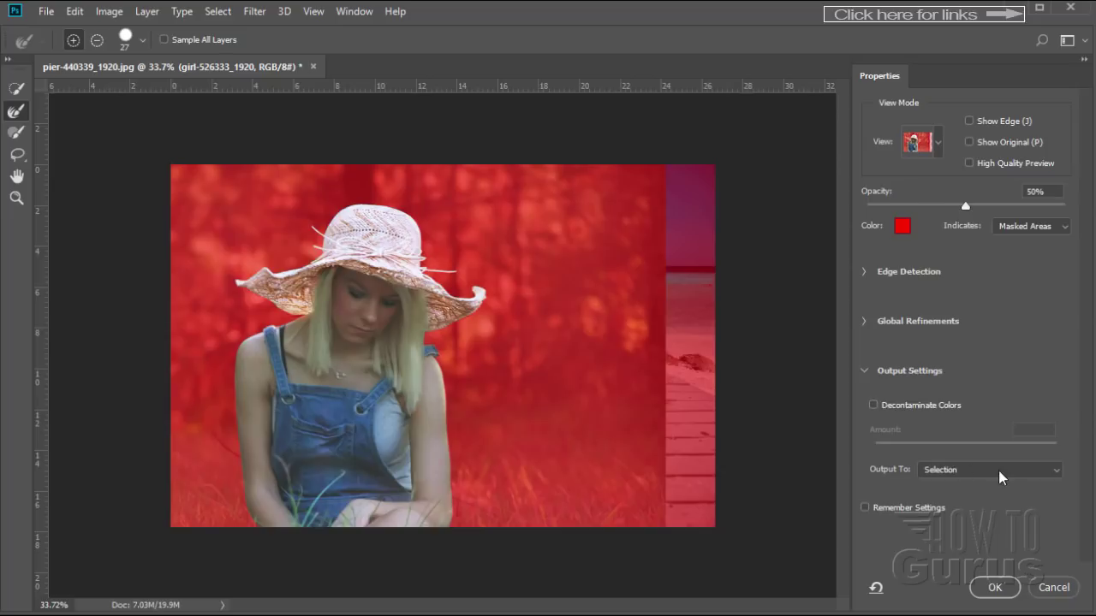
Inspect the mask edge closely along the arm, over the shoulder and strap, and up to the underside of the brim
{"action": "left_click", "coordinate": [17, 200]}
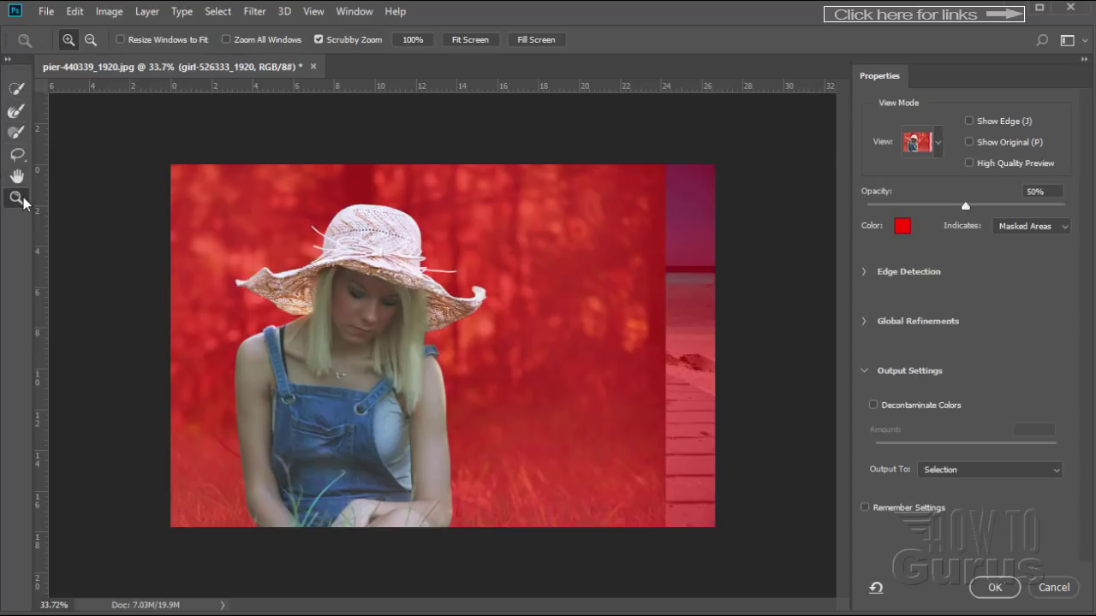
{"action": "left_click", "coordinate": [250, 517]}
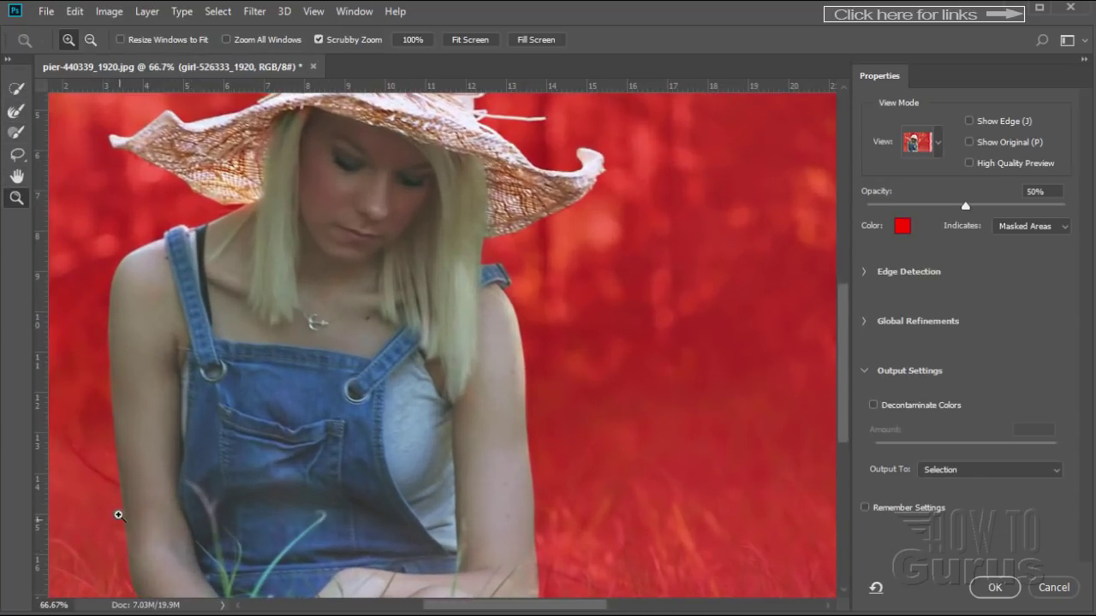
{"action": "scroll", "coordinate": [119, 516], "scroll_direction": "down", "scroll_amount": 2}
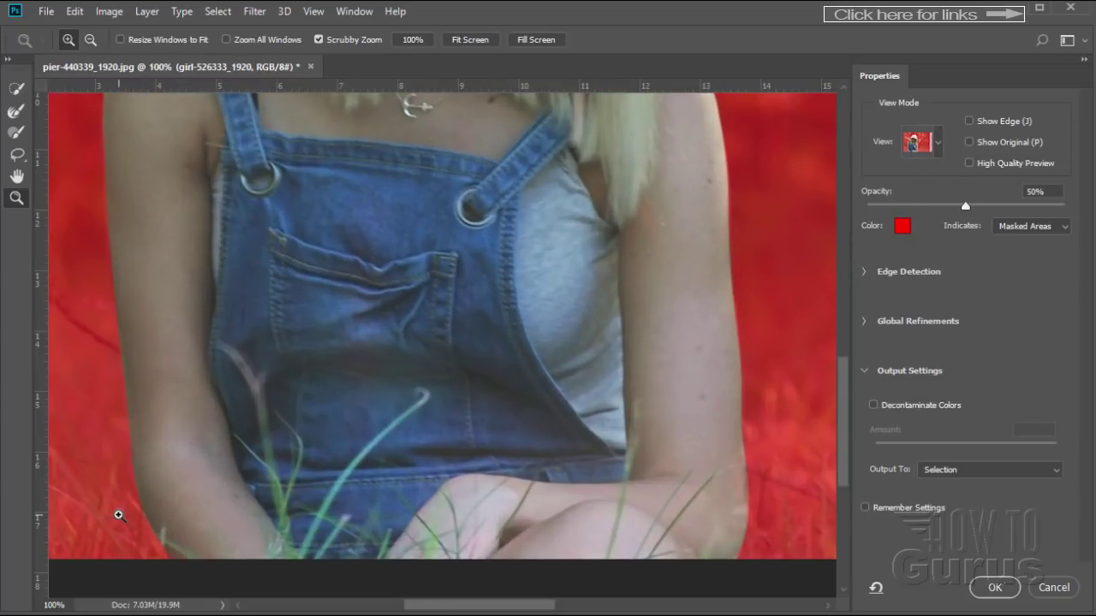
{"action": "left_click", "coordinate": [119, 515]}
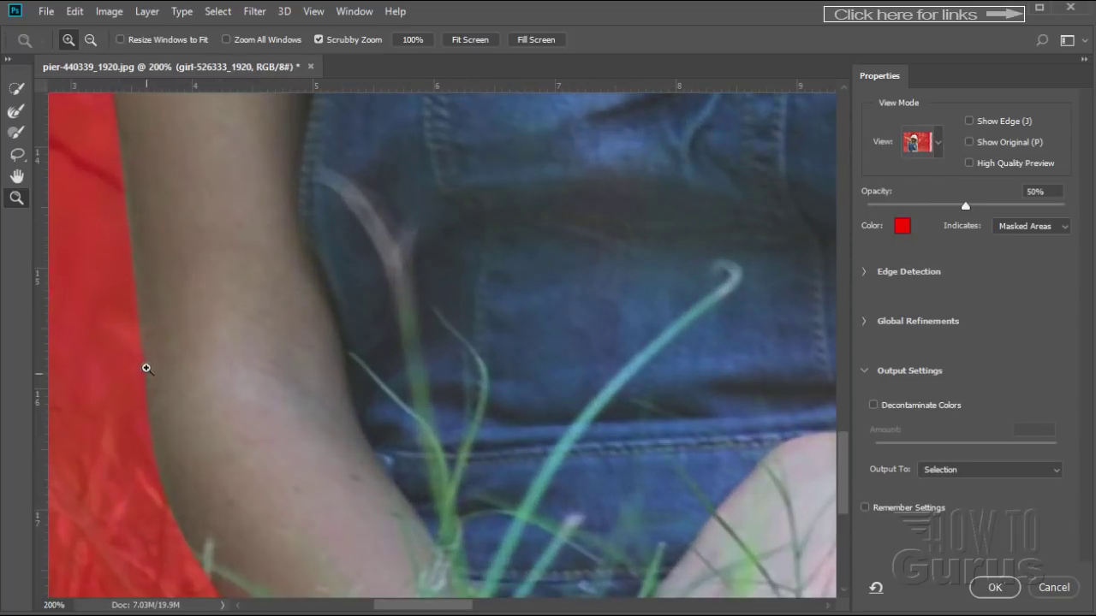
{"action": "key", "text": "space"}
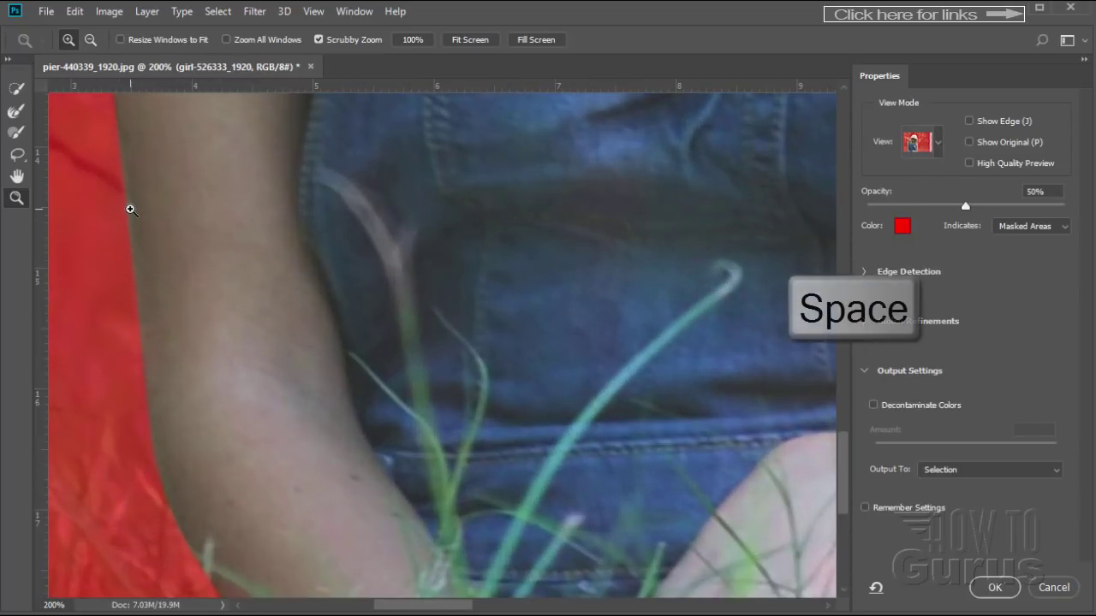
{"action": "left_click_drag", "start_coordinate": [106, 161], "coordinate": [195, 408]}
{"action": "left_click_drag", "start_coordinate": [201, 183], "coordinate": [163, 408]}
{"action": "left_click_drag", "start_coordinate": [186, 179], "coordinate": [127, 435]}
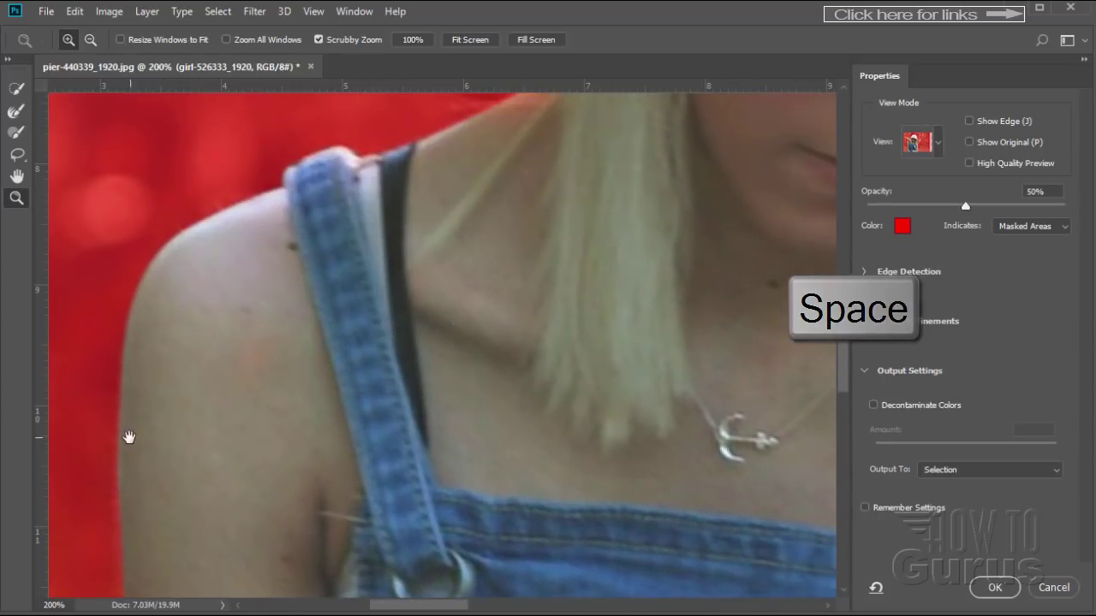
{"action": "left_click_drag", "start_coordinate": [260, 237], "coordinate": [220, 317]}
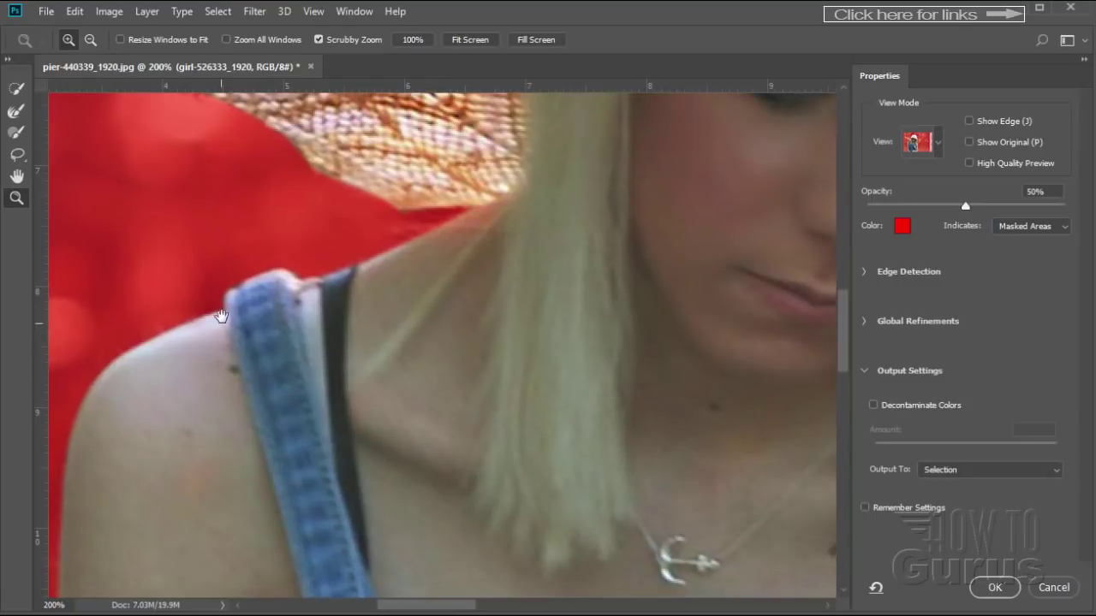
{"action": "left_click_drag", "start_coordinate": [454, 236], "coordinate": [471, 313]}
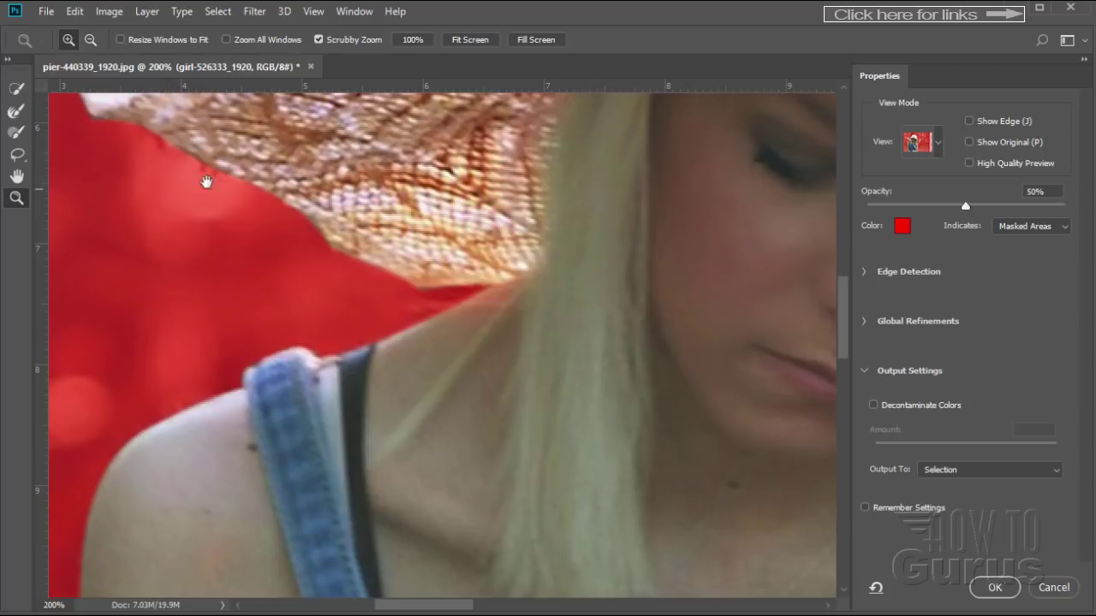
Refine the mask along the underside of the hat's left brim using the Refine Edge Brush at size 27
{"action": "left_click", "coordinate": [16, 89]}
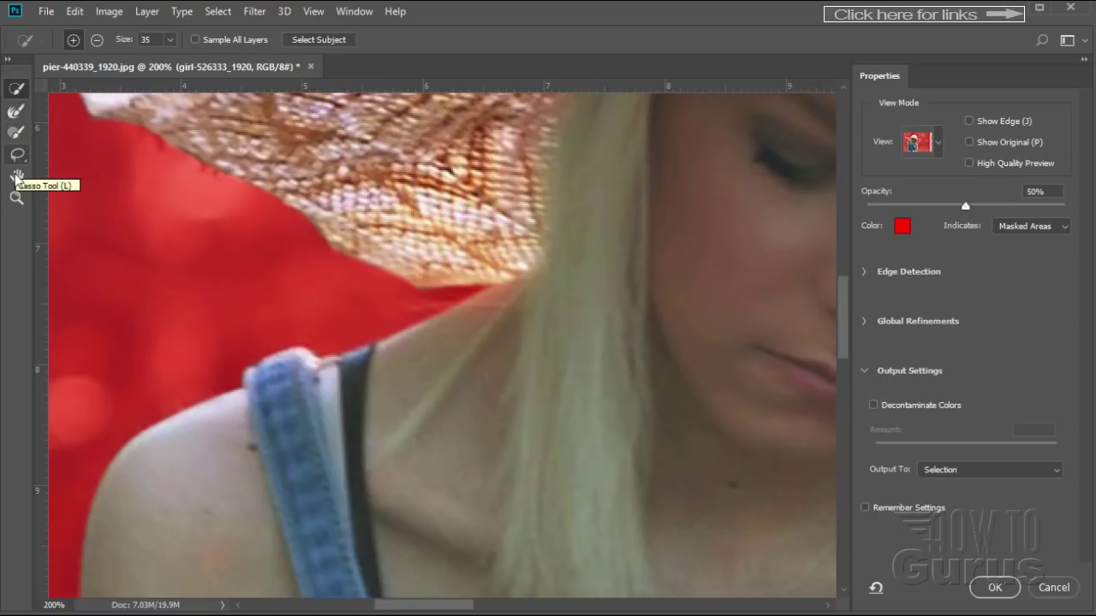
{"action": "left_click", "coordinate": [14, 113]}
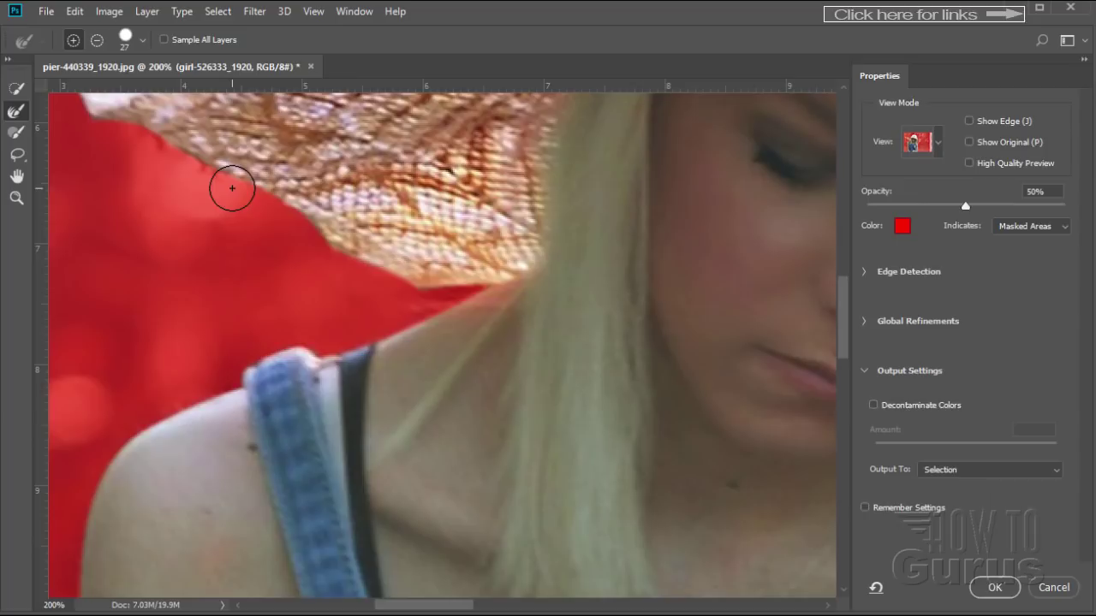
{"action": "mouse_move", "coordinate": [232, 188]}
{"action": "left_mouse_down"}
{"action": "mouse_move", "coordinate": [213, 154]}
{"action": "mouse_move", "coordinate": [256, 167]}
{"action": "mouse_move", "coordinate": [268, 158]}
{"action": "mouse_move", "coordinate": [299, 183]}
{"action": "mouse_move", "coordinate": [236, 165]}
{"action": "left_mouse_up"}
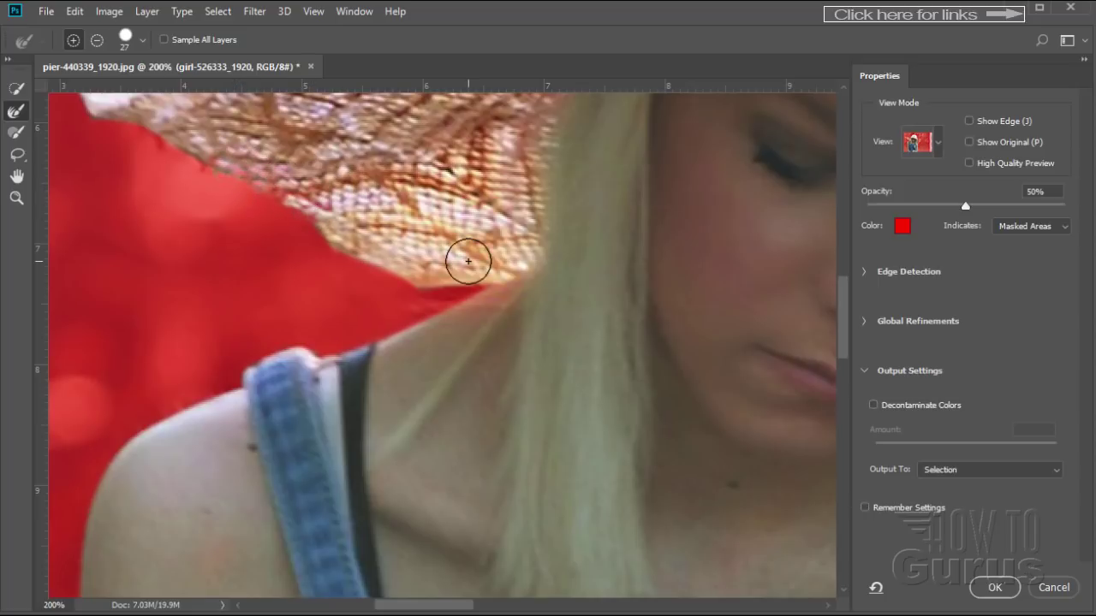
{"action": "left_click_drag", "start_coordinate": [193, 171], "coordinate": [133, 138]}
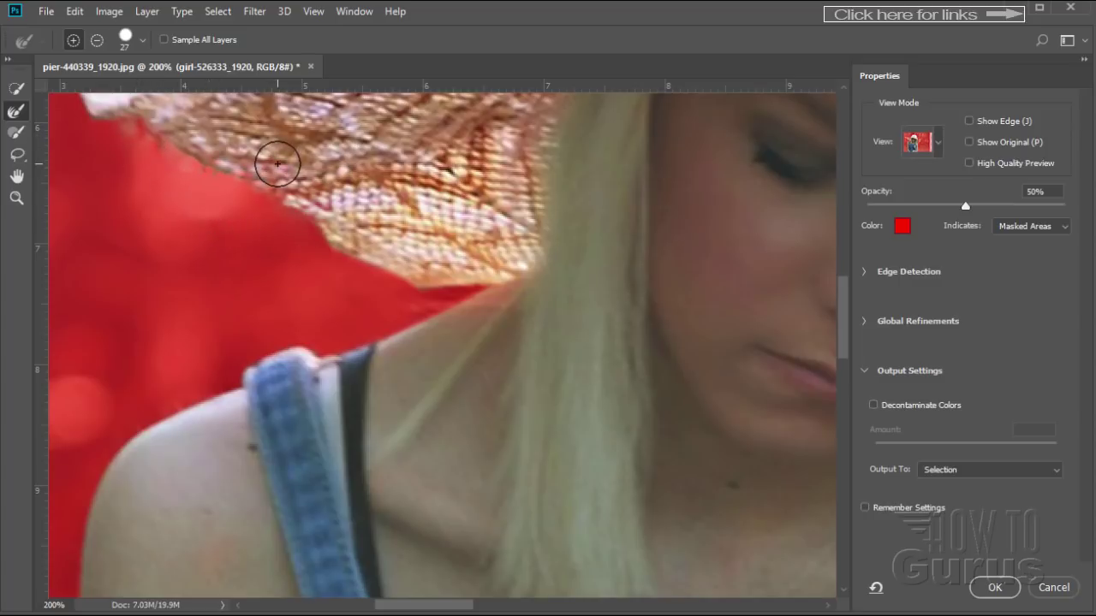
{"action": "left_click", "coordinate": [98, 41]}
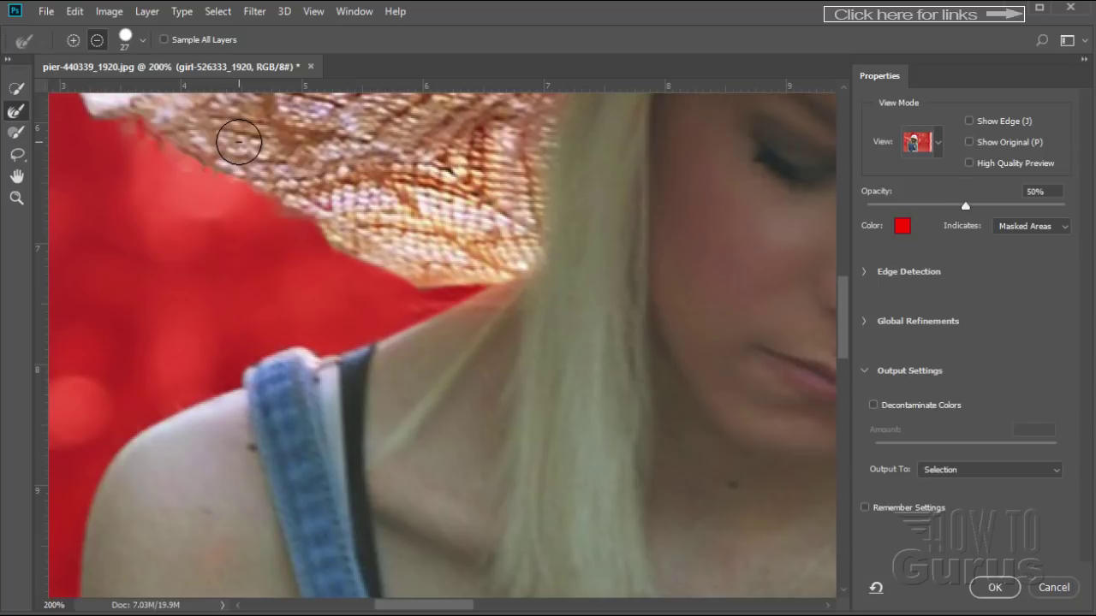
{"action": "left_click", "coordinate": [74, 43]}
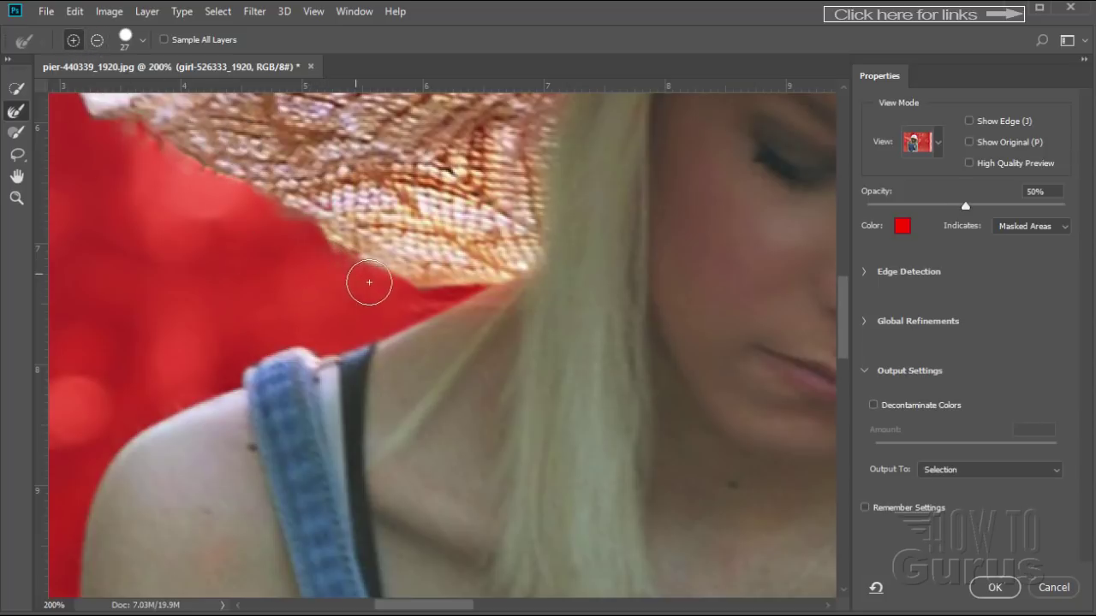
Brush the Refine Edge Brush along the outer edge of the hat's crown, up its left side and over the top
{"action": "key", "text": "space"}
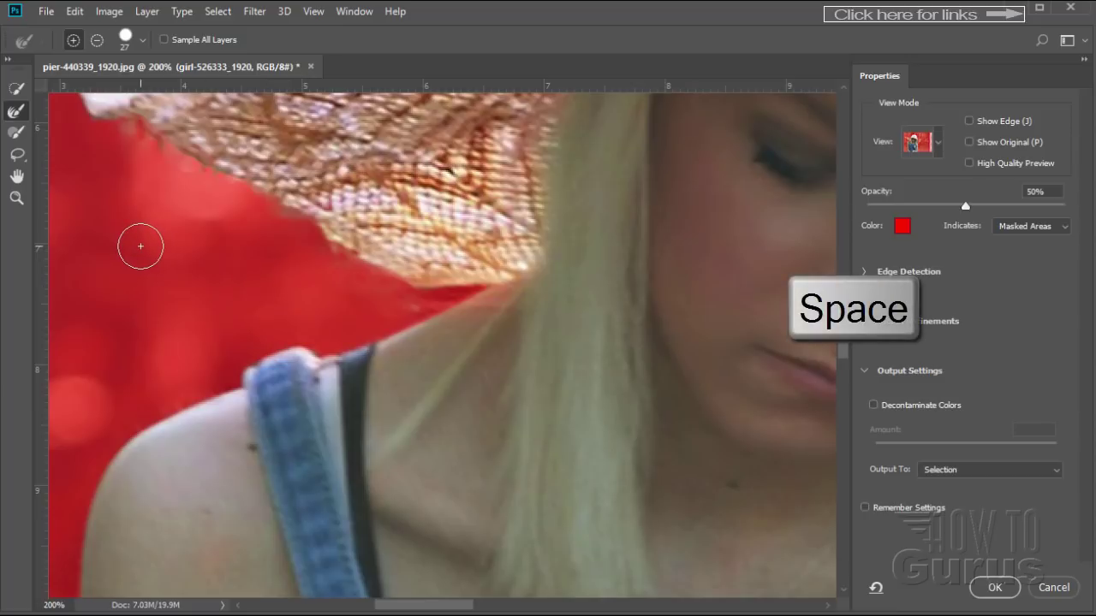
{"action": "left_click_drag", "start_coordinate": [140, 246], "coordinate": [313, 367]}
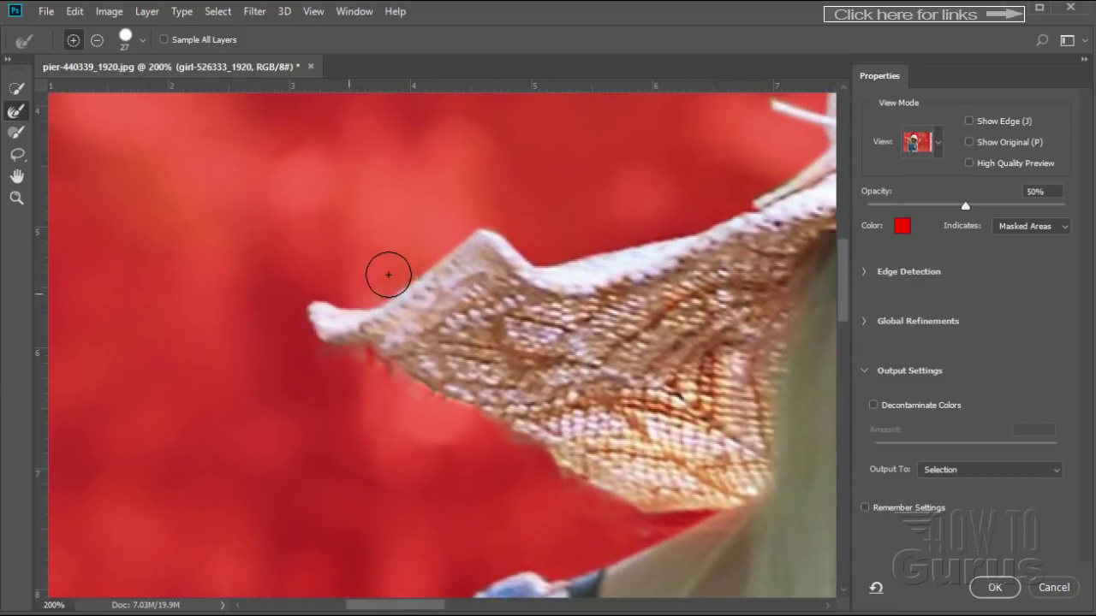
{"action": "key", "text": "space"}
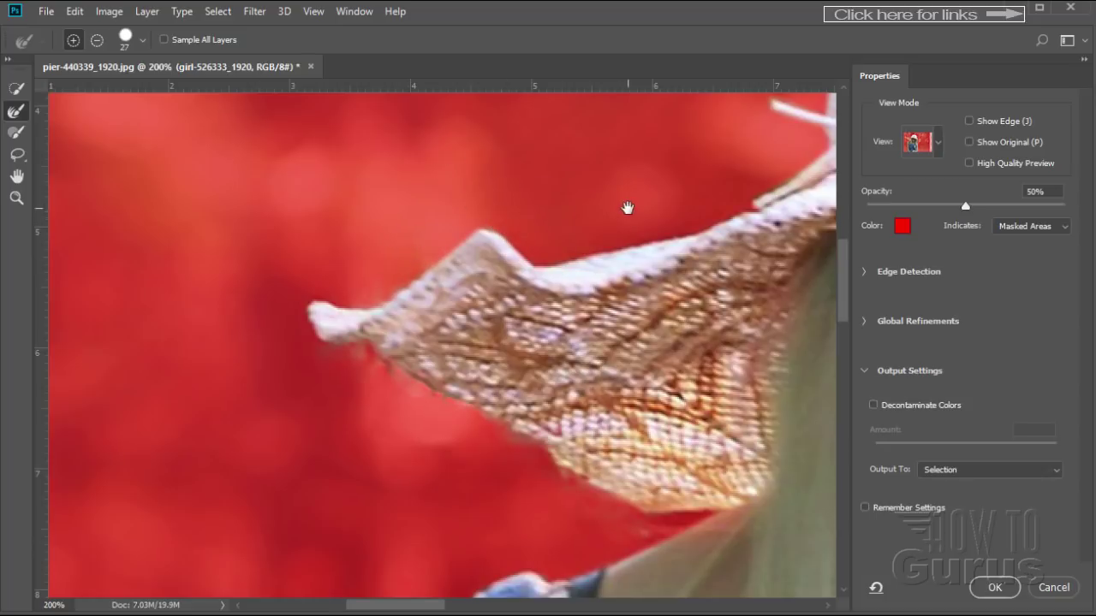
{"action": "left_click_drag", "start_coordinate": [626, 206], "coordinate": [218, 267]}
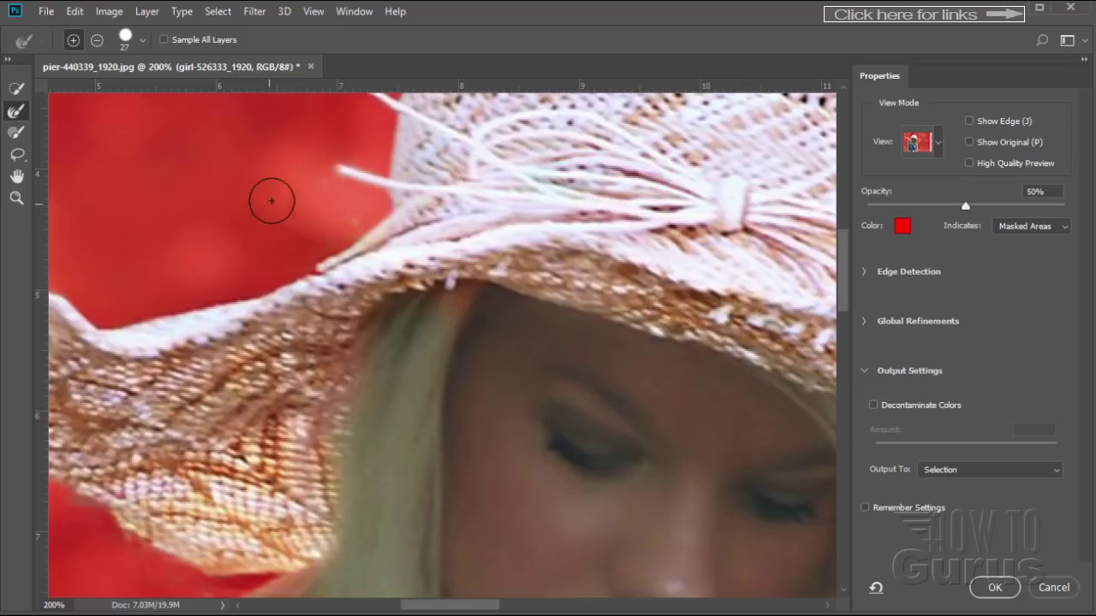
{"action": "key", "text": "space"}
{"action": "mouse_move", "coordinate": [271, 200]}
{"action": "left_mouse_down"}
{"action": "mouse_move", "coordinate": [242, 191]}
{"action": "mouse_move", "coordinate": [209, 240]}
{"action": "left_mouse_up"}
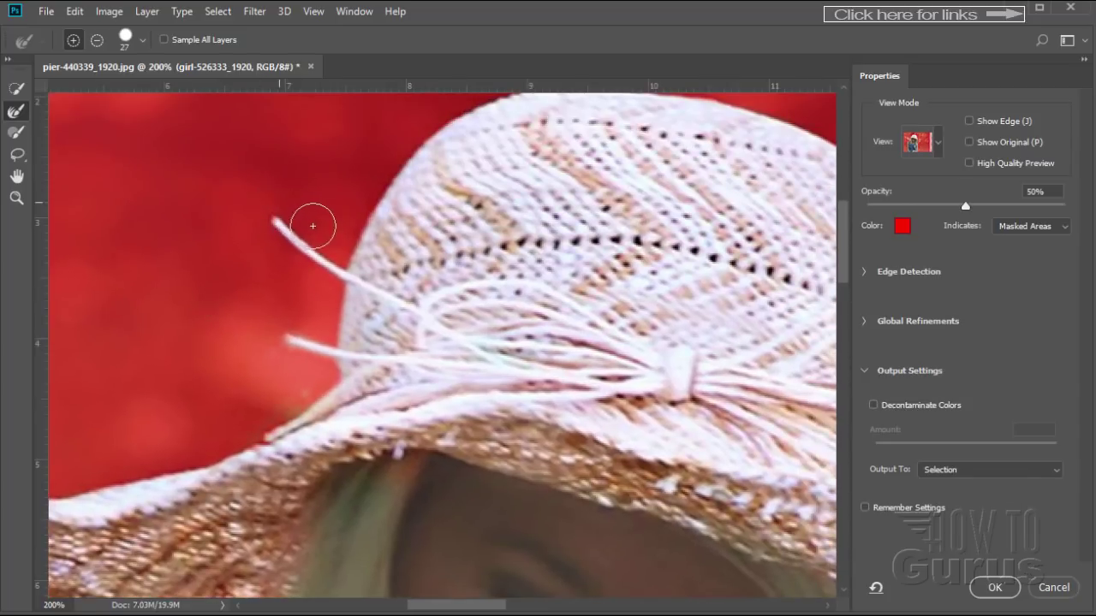
{"action": "key", "text": "space"}
{"action": "left_click_drag", "start_coordinate": [257, 176], "coordinate": [169, 306]}
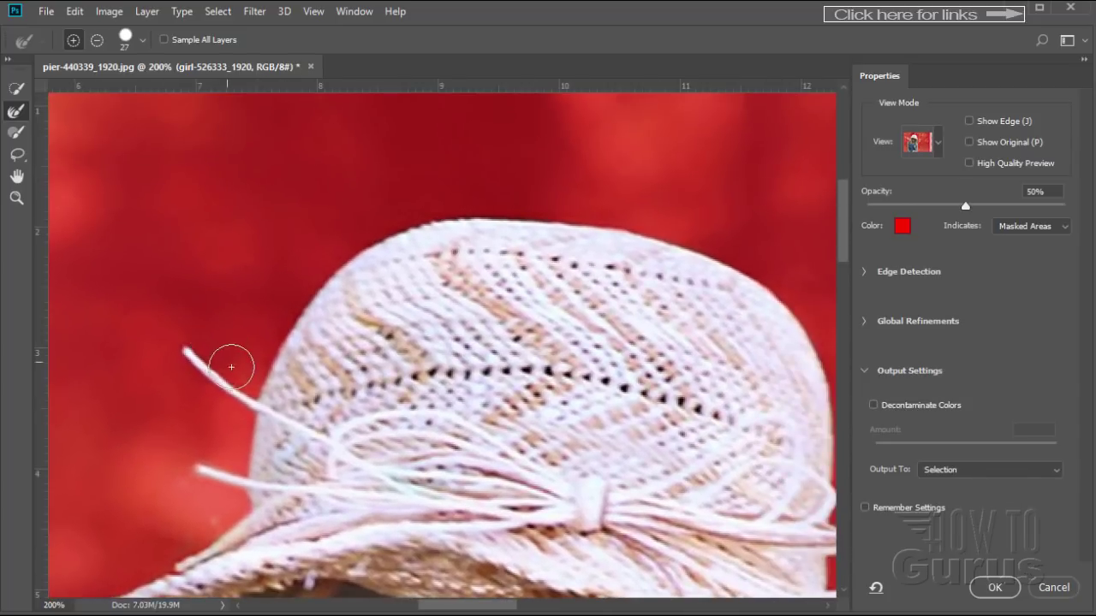
{"action": "left_click_drag", "start_coordinate": [263, 352], "coordinate": [302, 282]}
{"action": "mouse_move", "coordinate": [357, 229]}
{"action": "left_mouse_down"}
{"action": "mouse_move", "coordinate": [440, 205]}
{"action": "mouse_move", "coordinate": [554, 196]}
{"action": "mouse_move", "coordinate": [664, 214]}
{"action": "left_mouse_up"}
{"action": "left_click_drag", "start_coordinate": [732, 199], "coordinate": [298, 162]}
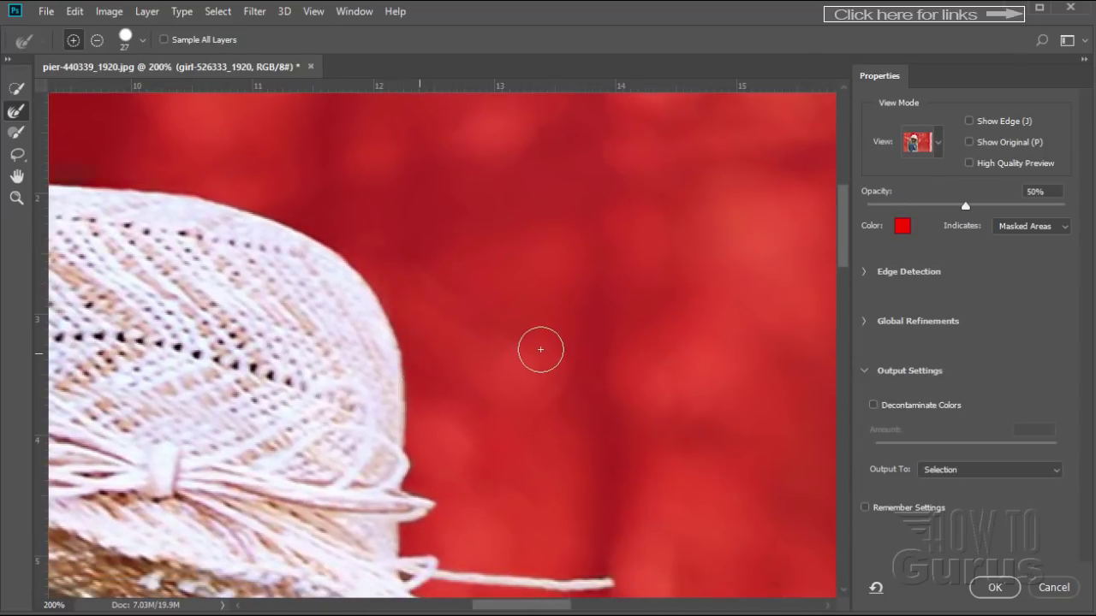
Refine the frayed tip of the hat's right brim, and clean up the over-refined edge in subtract mode
{"action": "scroll", "coordinate": [492, 342], "scroll_direction": "down", "scroll_amount": 5}
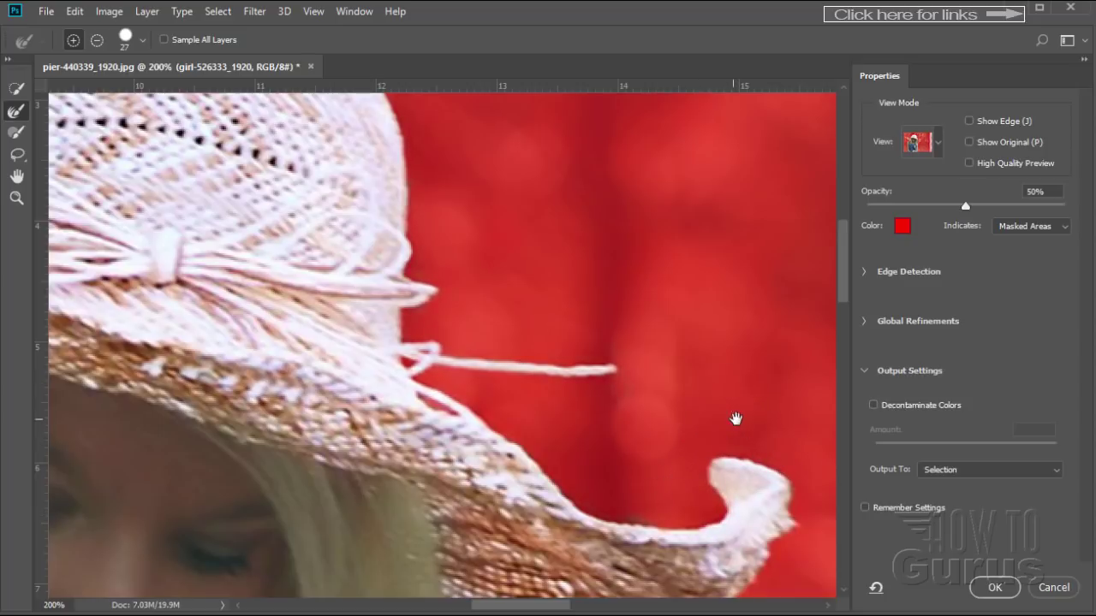
{"action": "left_click_drag", "start_coordinate": [736, 419], "coordinate": [541, 175]}
{"action": "mouse_move", "coordinate": [602, 268]}
{"action": "left_mouse_down"}
{"action": "mouse_move", "coordinate": [585, 330]}
{"action": "mouse_move", "coordinate": [536, 372]}
{"action": "mouse_move", "coordinate": [559, 446]}
{"action": "mouse_move", "coordinate": [541, 444]}
{"action": "mouse_move", "coordinate": [554, 353]}
{"action": "mouse_move", "coordinate": [521, 377]}
{"action": "left_mouse_up"}
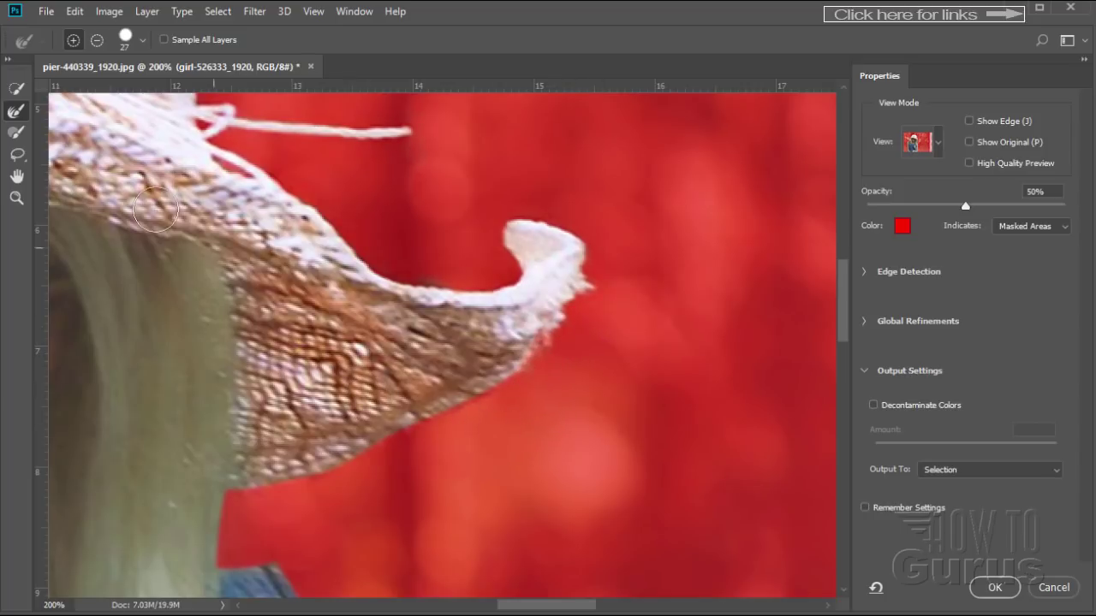
{"action": "left_click", "coordinate": [97, 40]}
{"action": "left_click_drag", "start_coordinate": [489, 352], "coordinate": [521, 323]}
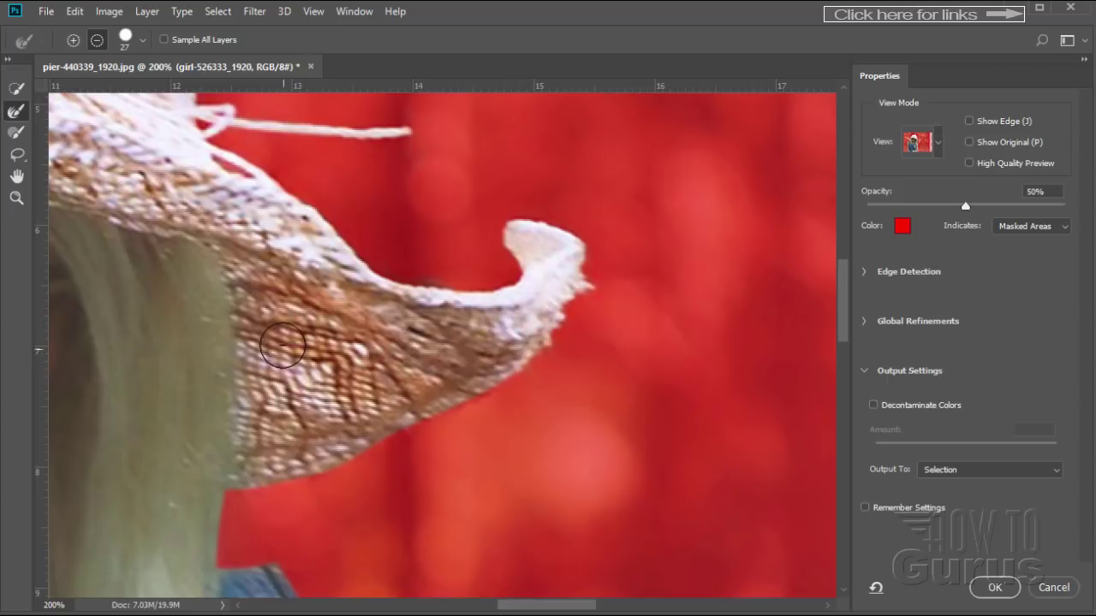
{"action": "left_click", "coordinate": [72, 40]}
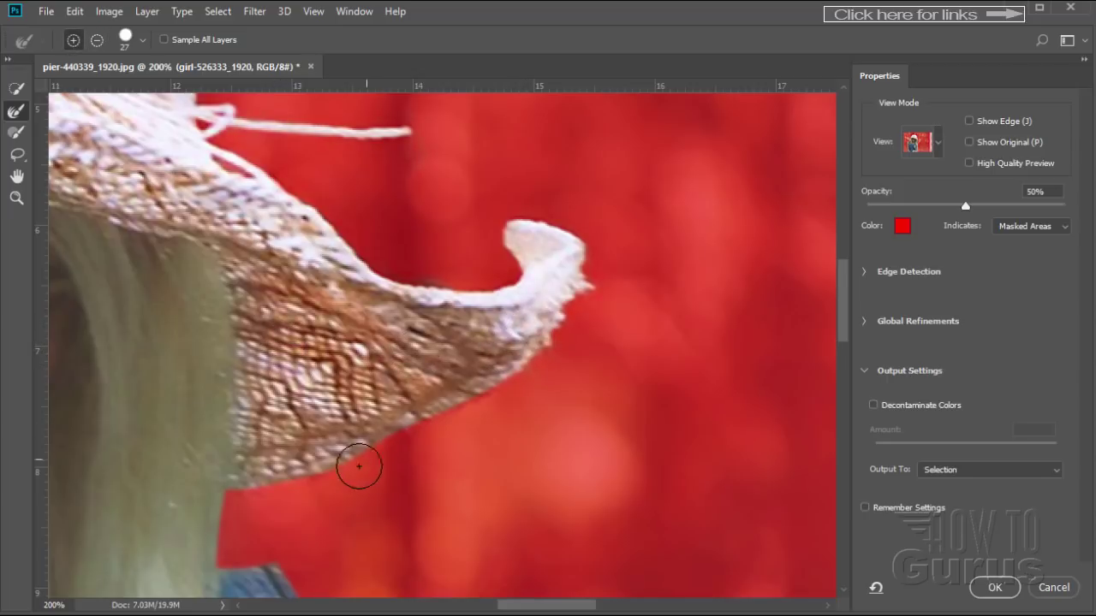
Refine the underside of the hat's right brim and the hair edge between the brim and the denim strap
{"action": "left_click_drag", "start_coordinate": [452, 525], "coordinate": [521, 308]}
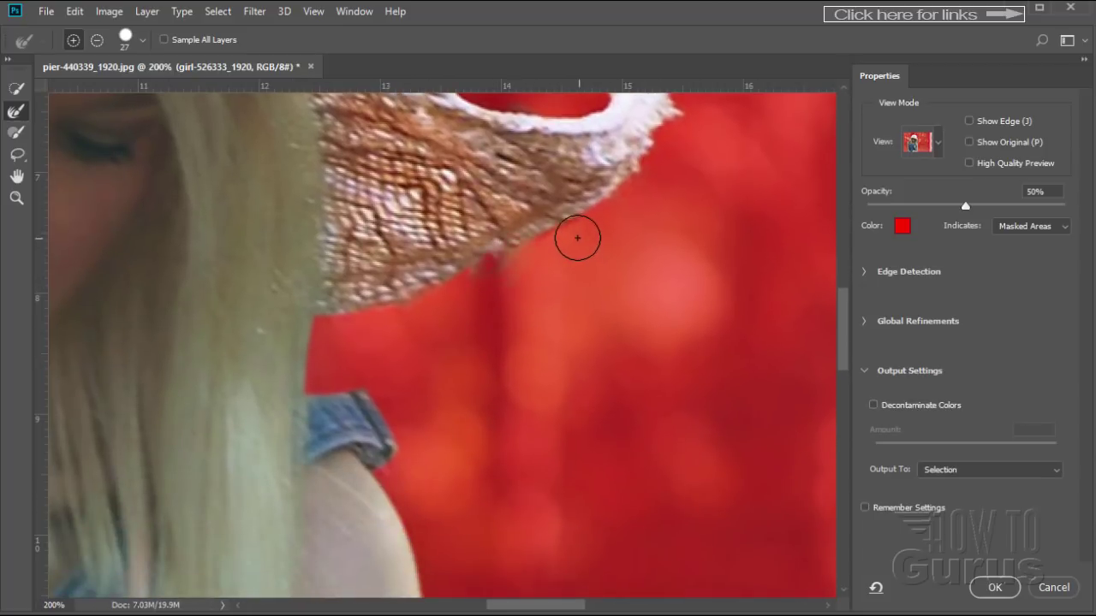
{"action": "mouse_move", "coordinate": [577, 239]}
{"action": "left_mouse_down"}
{"action": "mouse_move", "coordinate": [445, 291]}
{"action": "mouse_move", "coordinate": [538, 295]}
{"action": "left_mouse_up"}
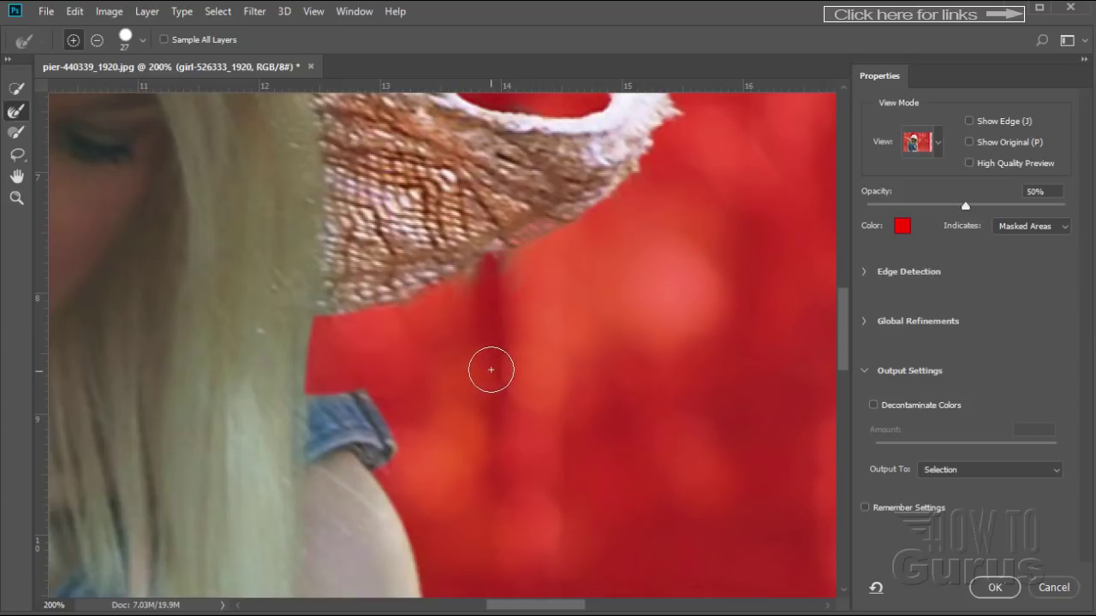
{"action": "mouse_move", "coordinate": [529, 229]}
{"action": "left_mouse_down"}
{"action": "mouse_move", "coordinate": [476, 274]}
{"action": "mouse_move", "coordinate": [447, 332]}
{"action": "left_mouse_up"}
{"action": "mouse_move", "coordinate": [337, 336]}
{"action": "left_mouse_down"}
{"action": "mouse_move", "coordinate": [320, 386]}
{"action": "mouse_move", "coordinate": [384, 362]}
{"action": "left_mouse_up"}
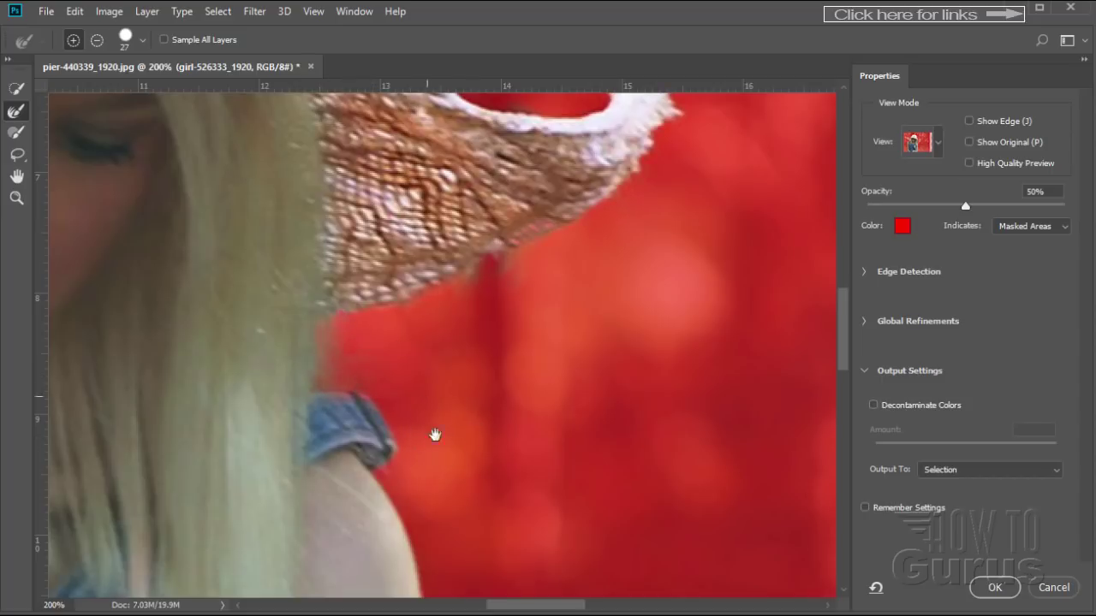
Remove the excess edge refinement from the denim strap on the right shoulder using the brush's subtract mode
{"action": "mouse_move", "coordinate": [435, 435]}
{"action": "left_mouse_down"}
{"action": "mouse_move", "coordinate": [443, 396]}
{"action": "mouse_move", "coordinate": [412, 298]}
{"action": "left_mouse_up"}
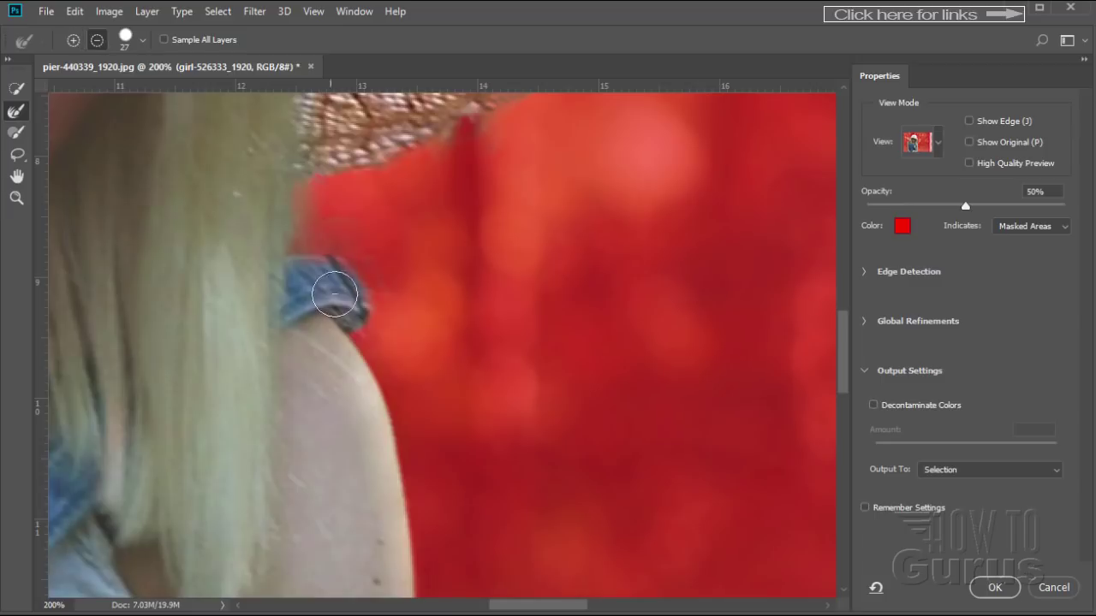
{"action": "mouse_move", "coordinate": [318, 283]}
{"action": "left_mouse_down"}
{"action": "mouse_move", "coordinate": [342, 305]}
{"action": "mouse_move", "coordinate": [313, 287]}
{"action": "left_mouse_up"}
{"action": "left_click", "coordinate": [73, 44]}
Refine the outer edge of the right-hand arm from the shoulder down to the grass at the elbow
{"action": "mouse_move", "coordinate": [467, 485]}
{"action": "left_mouse_down"}
{"action": "mouse_move", "coordinate": [403, 291]}
{"action": "mouse_move", "coordinate": [454, 402]}
{"action": "left_mouse_up"}
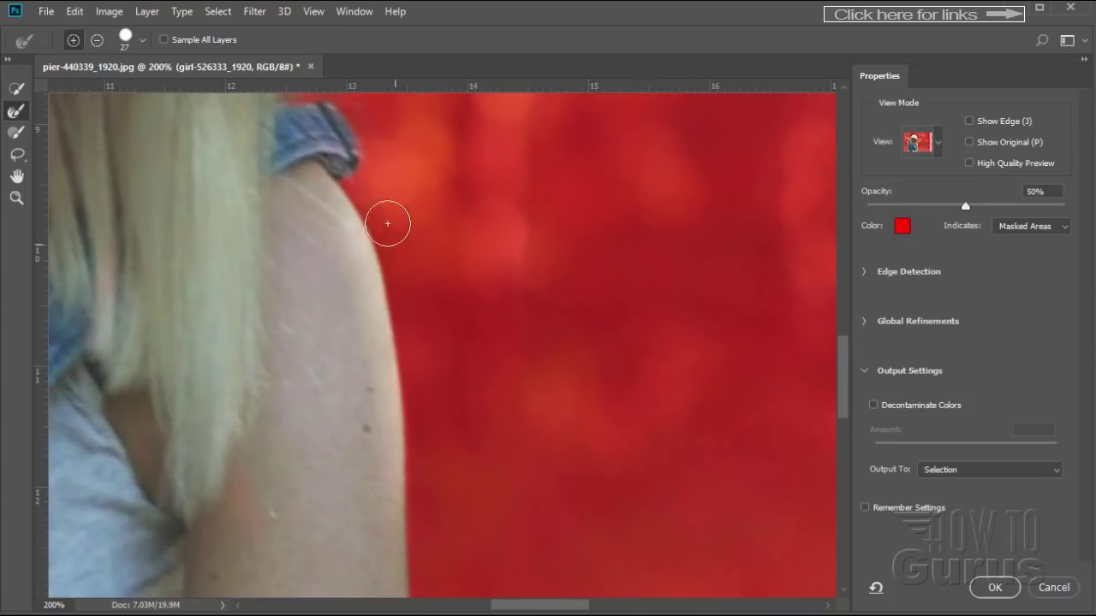
{"action": "mouse_move", "coordinate": [363, 188]}
{"action": "left_mouse_down"}
{"action": "mouse_move", "coordinate": [409, 315]}
{"action": "mouse_move", "coordinate": [418, 439]}
{"action": "left_mouse_up"}
{"action": "left_click_drag", "start_coordinate": [504, 543], "coordinate": [487, 301]}
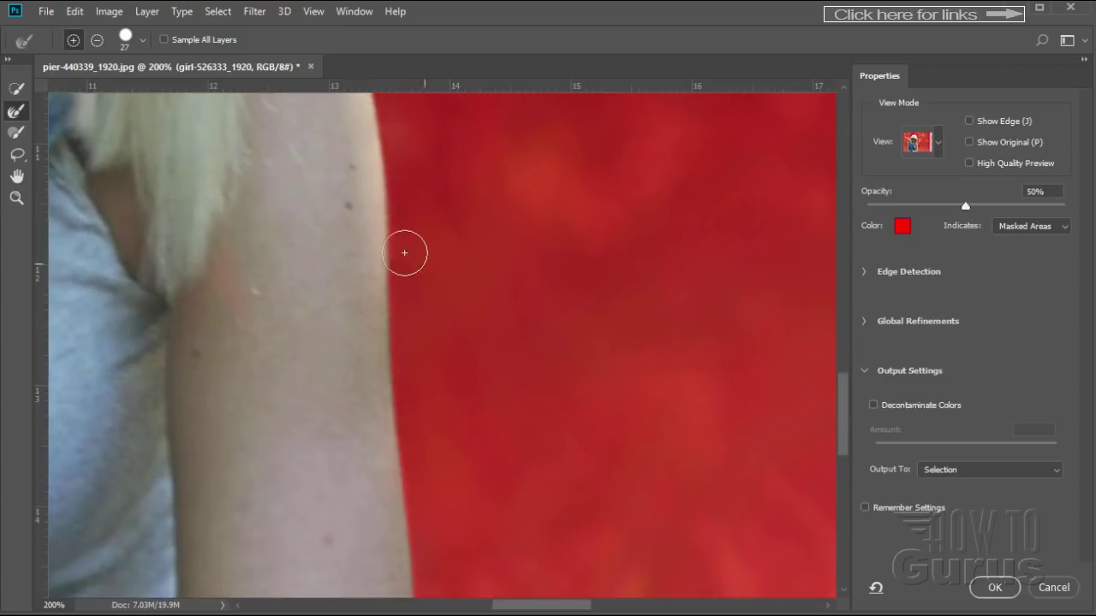
{"action": "left_click_drag", "start_coordinate": [399, 271], "coordinate": [409, 373]}
{"action": "left_click_drag", "start_coordinate": [520, 531], "coordinate": [514, 310]}
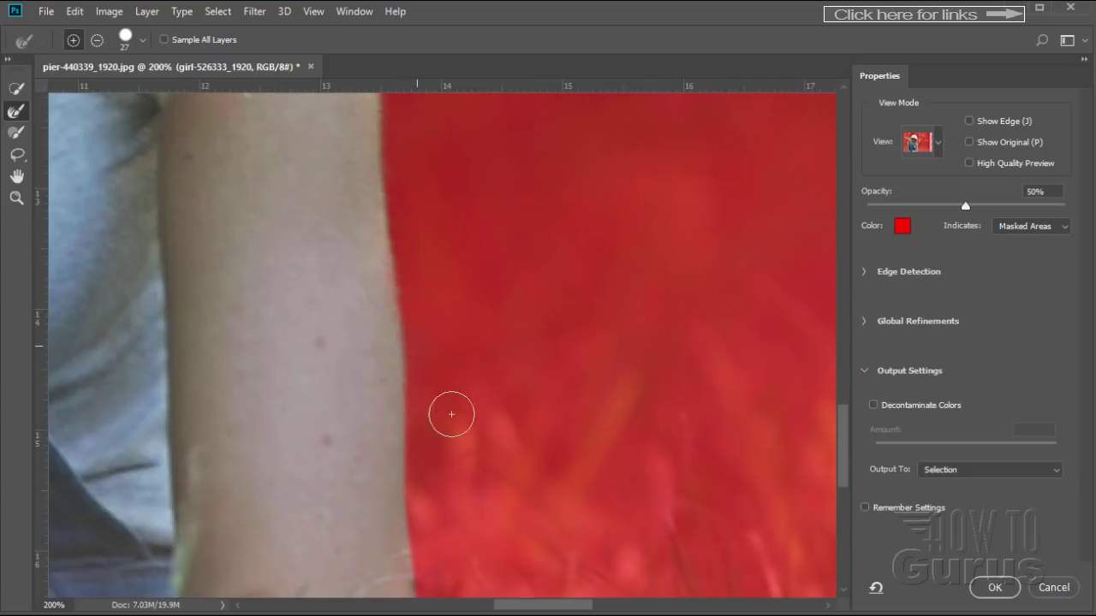
{"action": "left_click_drag", "start_coordinate": [514, 528], "coordinate": [505, 295]}
{"action": "mouse_move", "coordinate": [428, 231]}
{"action": "left_mouse_down"}
{"action": "mouse_move", "coordinate": [430, 351]}
{"action": "mouse_move", "coordinate": [465, 418]}
{"action": "mouse_move", "coordinate": [533, 466]}
{"action": "mouse_move", "coordinate": [504, 490]}
{"action": "mouse_move", "coordinate": [490, 448]}
{"action": "mouse_move", "coordinate": [508, 401]}
{"action": "left_mouse_up"}
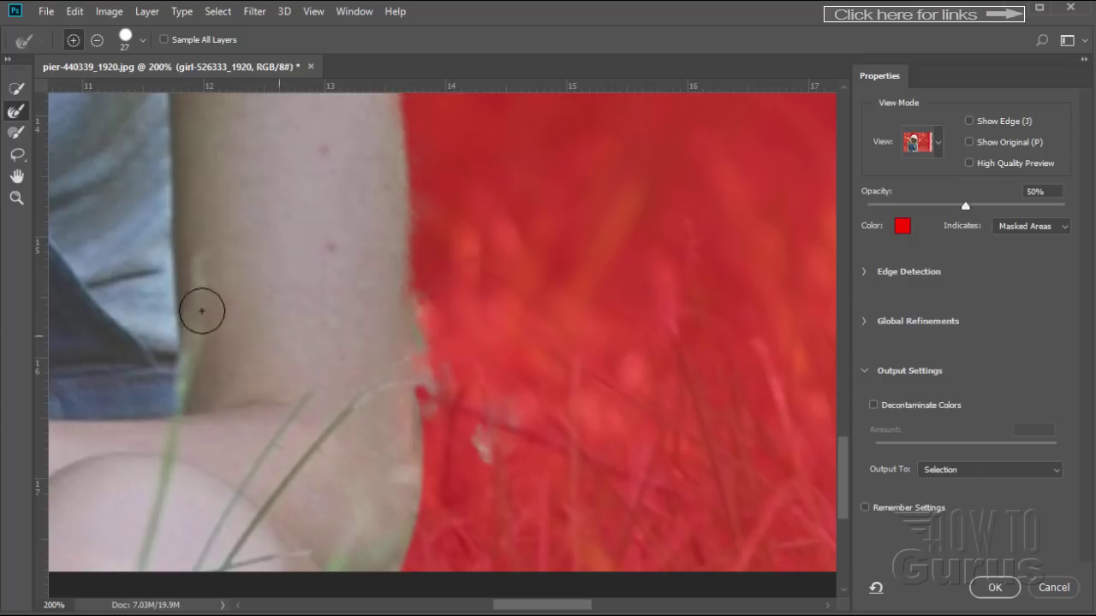
Accept the refined edges with the output set to Selection, and turn the selection into a layer mask on the girl layer
{"action": "left_click", "coordinate": [16, 198]}
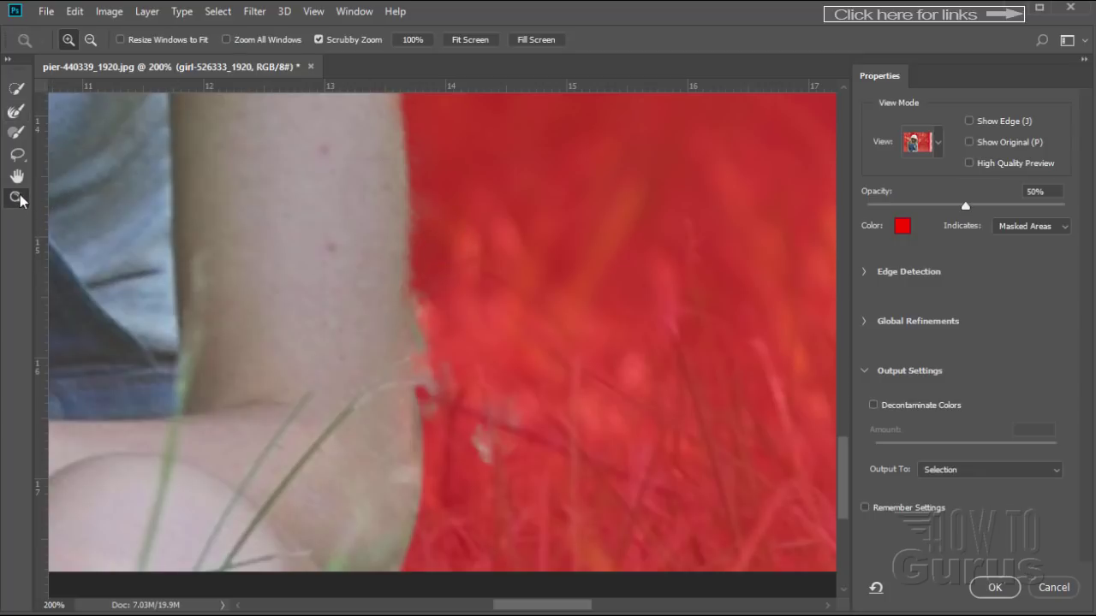
{"action": "left_click", "coordinate": [305, 294], "text": "alt"}
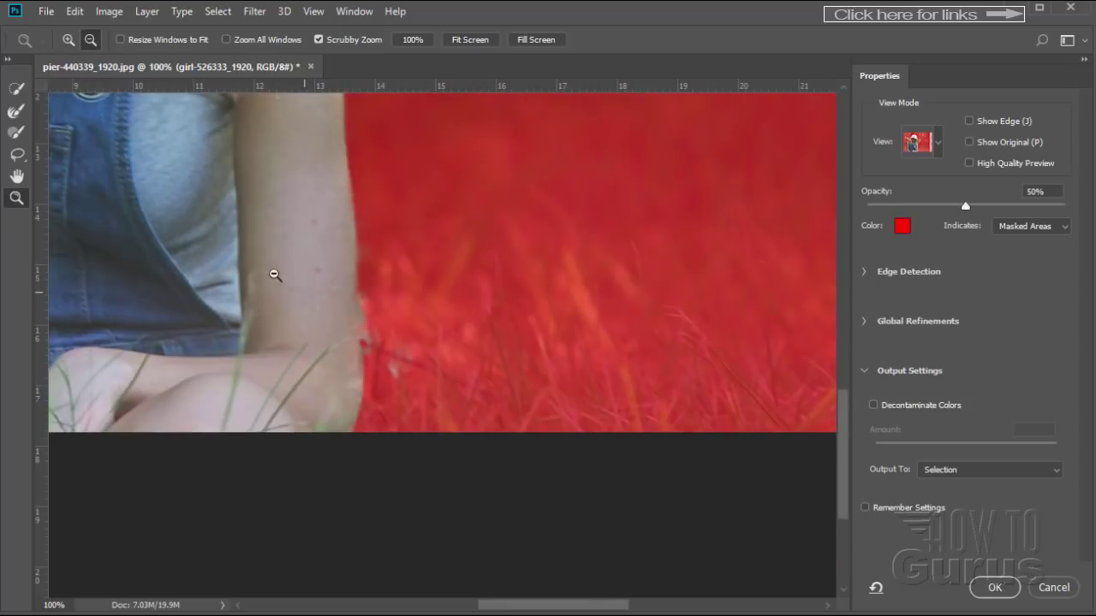
{"action": "left_click", "coordinate": [472, 39]}
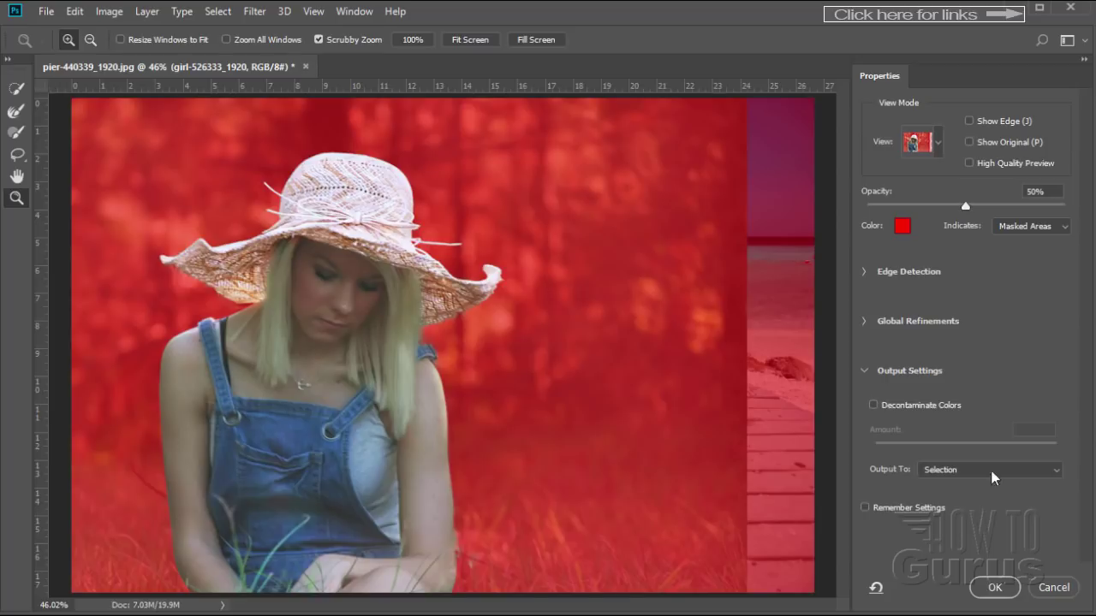
{"action": "left_click", "coordinate": [995, 587]}
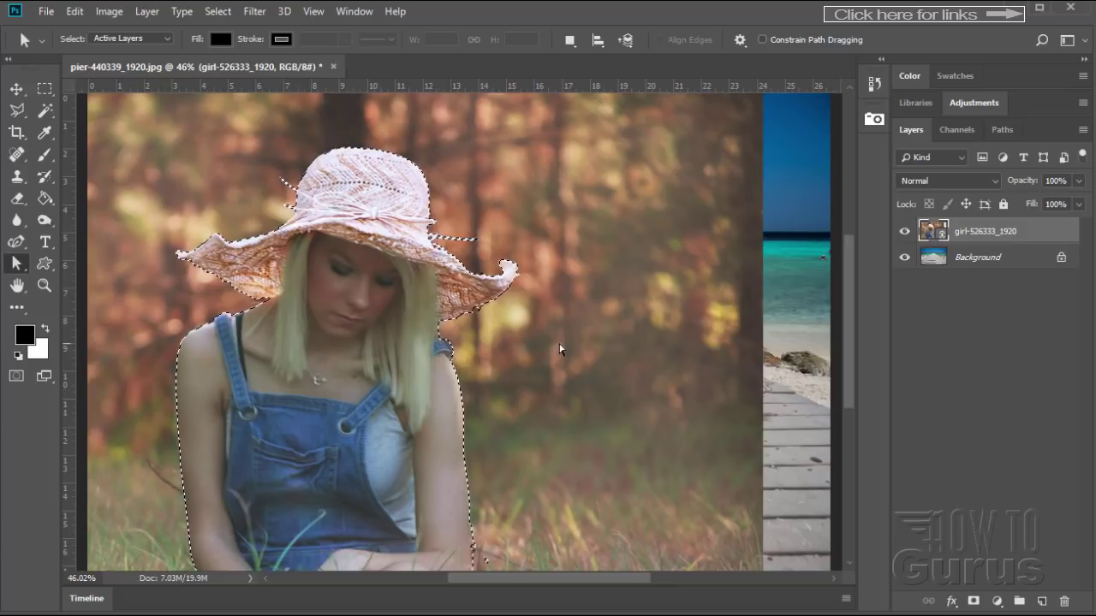
{"action": "left_click", "coordinate": [973, 601]}
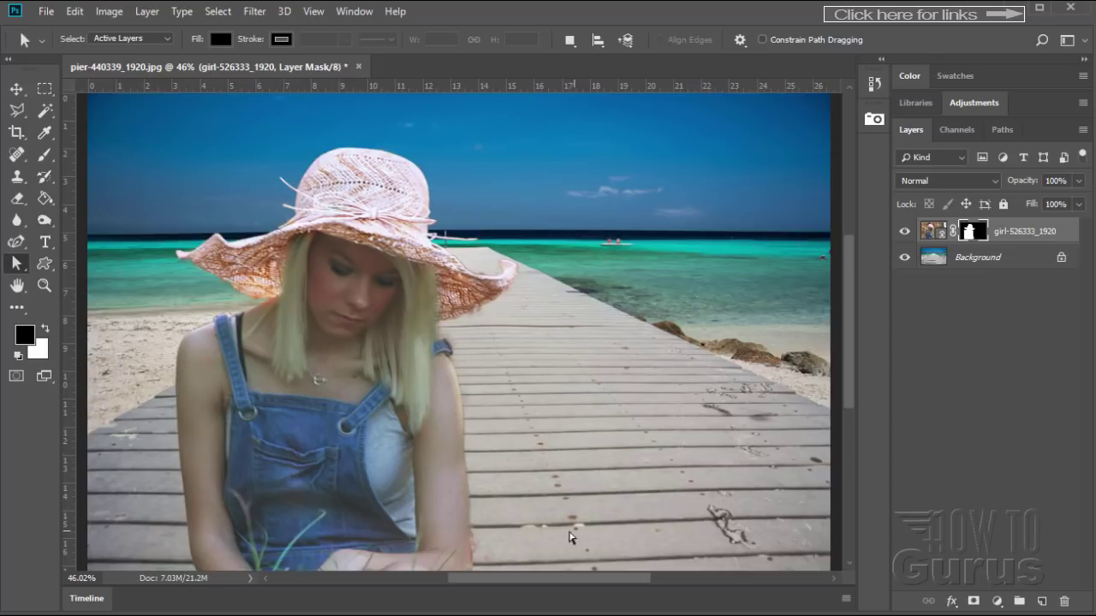
Outline the pier area beside the right-hand forearm and elbow with the Polygonal Lasso and paint its leftovers out of the mask in black
{"action": "left_click", "coordinate": [44, 286]}
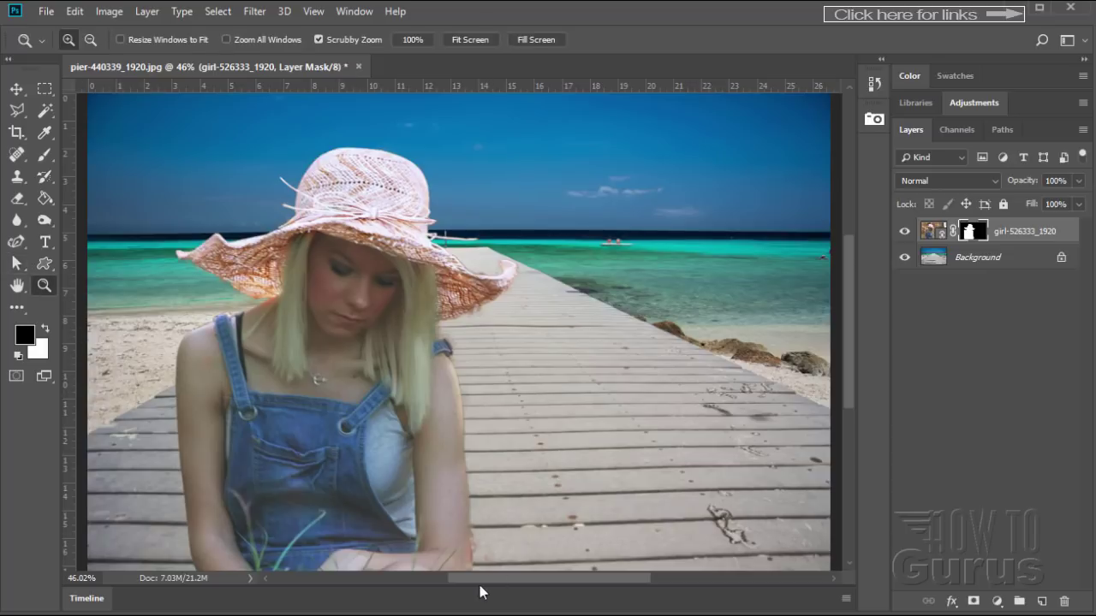
{"action": "left_click", "coordinate": [465, 563]}
{"action": "left_click", "coordinate": [477, 559]}
{"action": "left_click", "coordinate": [478, 559]}
{"action": "left_click", "coordinate": [477, 559]}
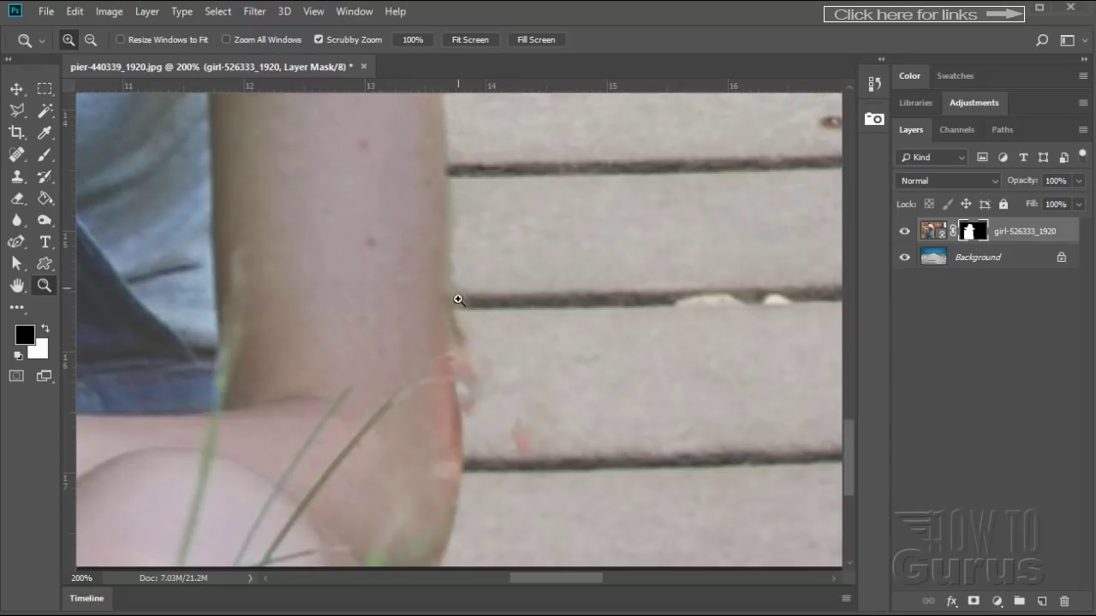
{"action": "scroll", "coordinate": [548, 415], "scroll_direction": "up", "scroll_amount": 1}
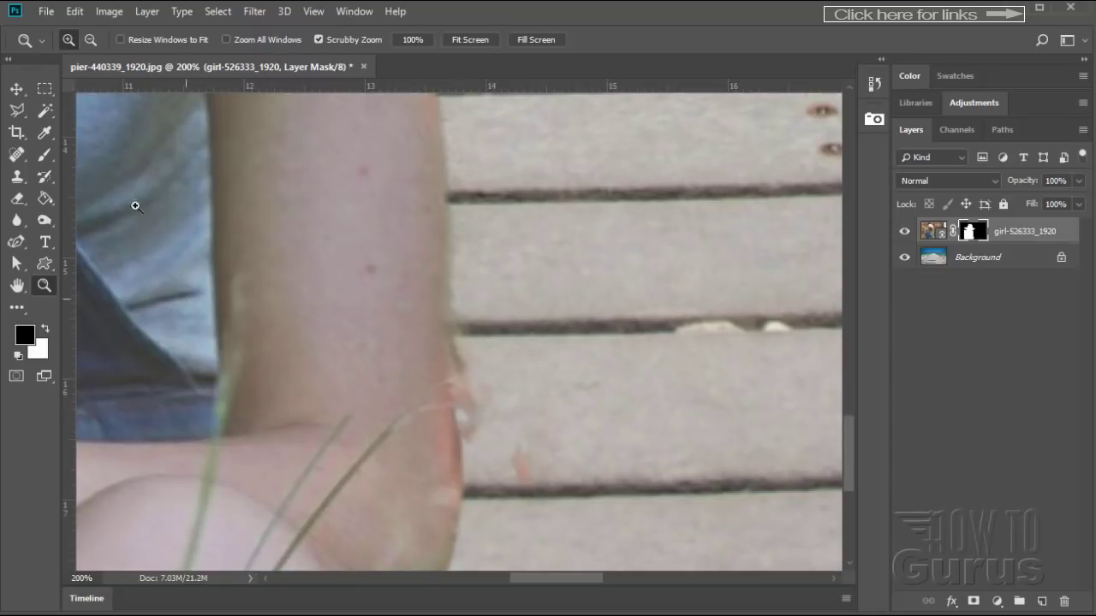
{"action": "left_click", "coordinate": [17, 111]}
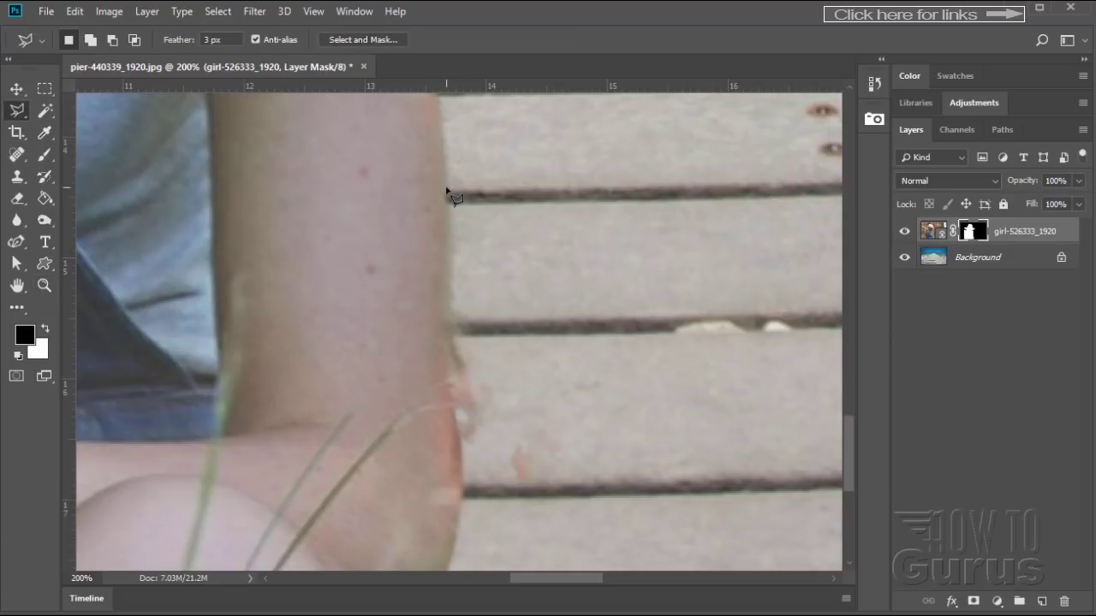
{"action": "left_click", "coordinate": [446, 191]}
{"action": "left_click", "coordinate": [446, 327]}
{"action": "left_click", "coordinate": [447, 374]}
{"action": "left_click", "coordinate": [460, 501]}
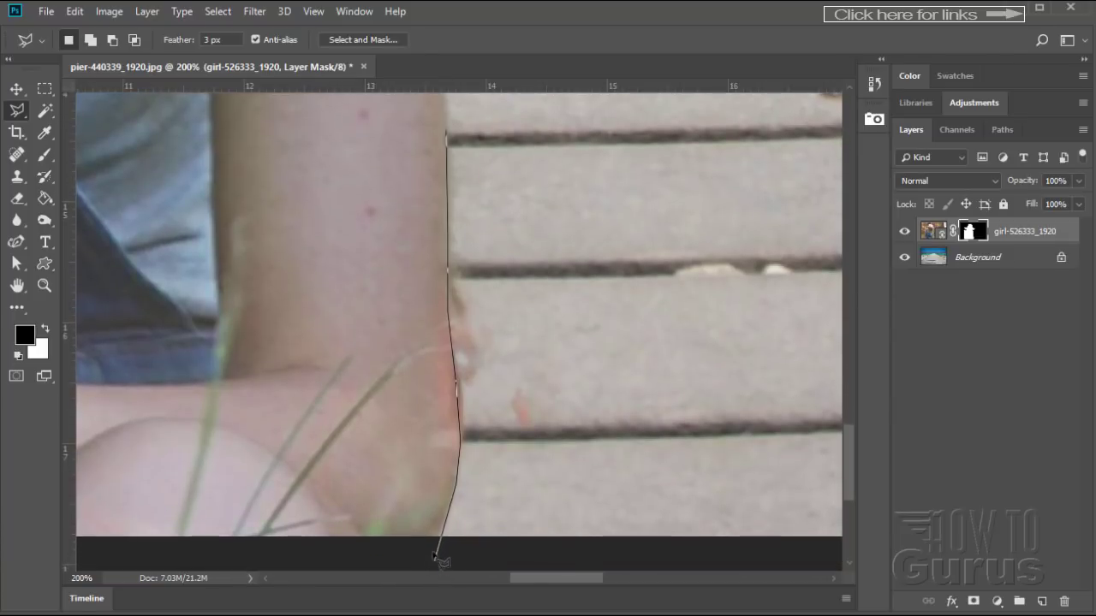
{"action": "left_click", "coordinate": [434, 549]}
{"action": "left_click", "coordinate": [685, 541]}
{"action": "left_click", "coordinate": [699, 130]}
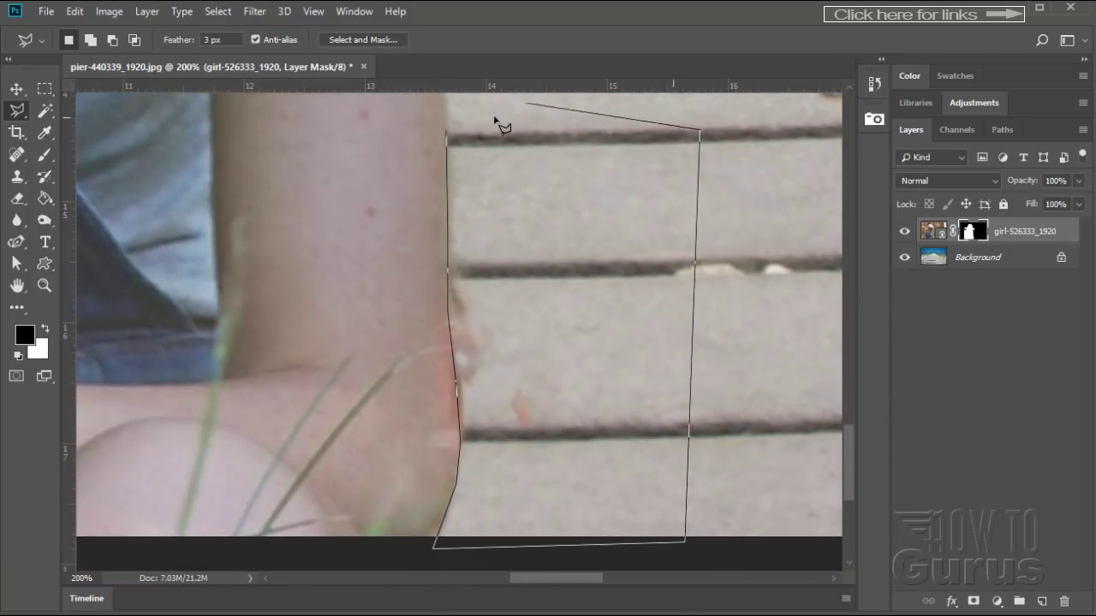
{"action": "left_click", "coordinate": [447, 133]}
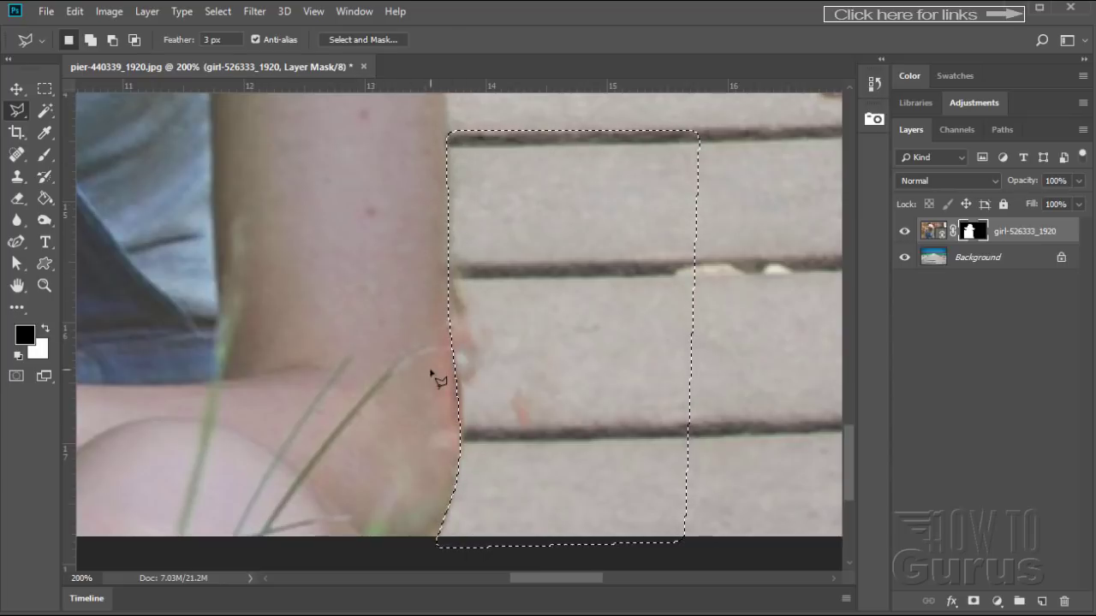
{"action": "left_click", "coordinate": [45, 155]}
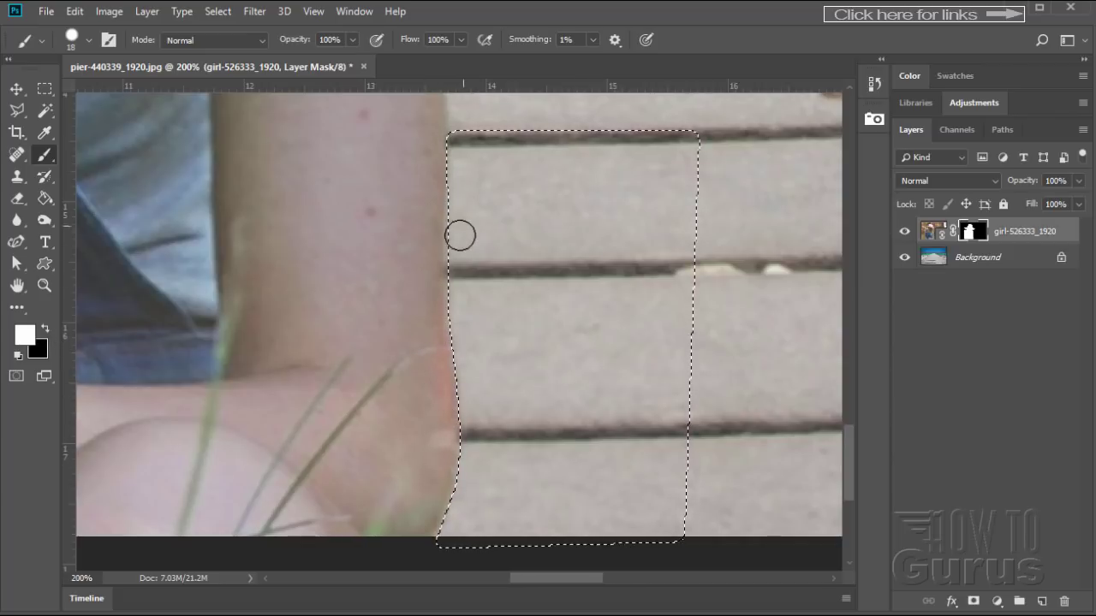
Invert the selection, restore the forearm's outer edge by painting white on the mask, and deselect
{"action": "left_click", "coordinate": [215, 11]}
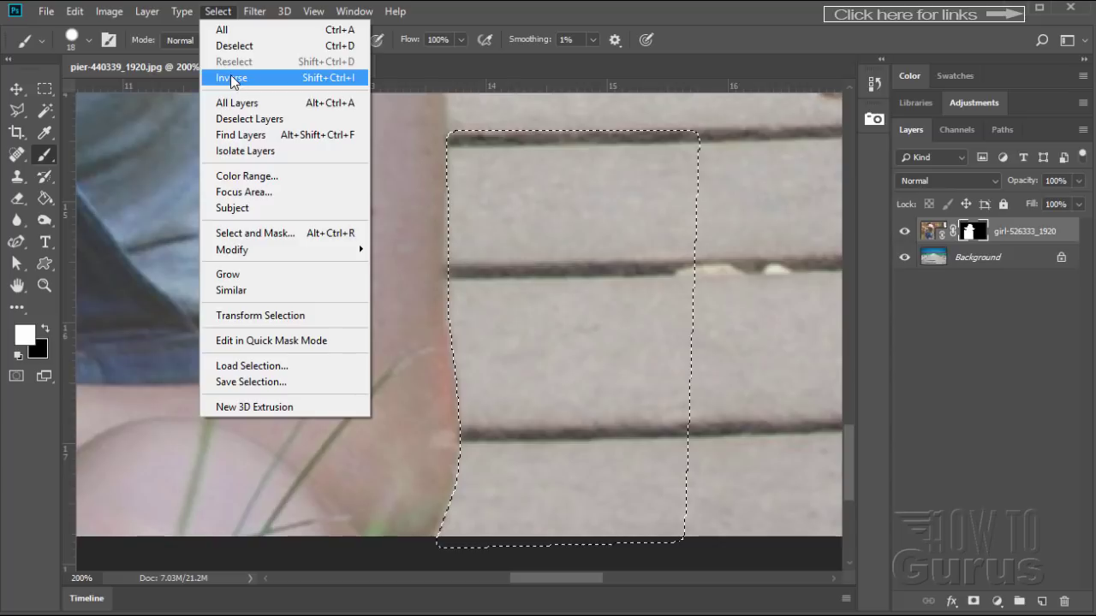
{"action": "left_click", "coordinate": [232, 76]}
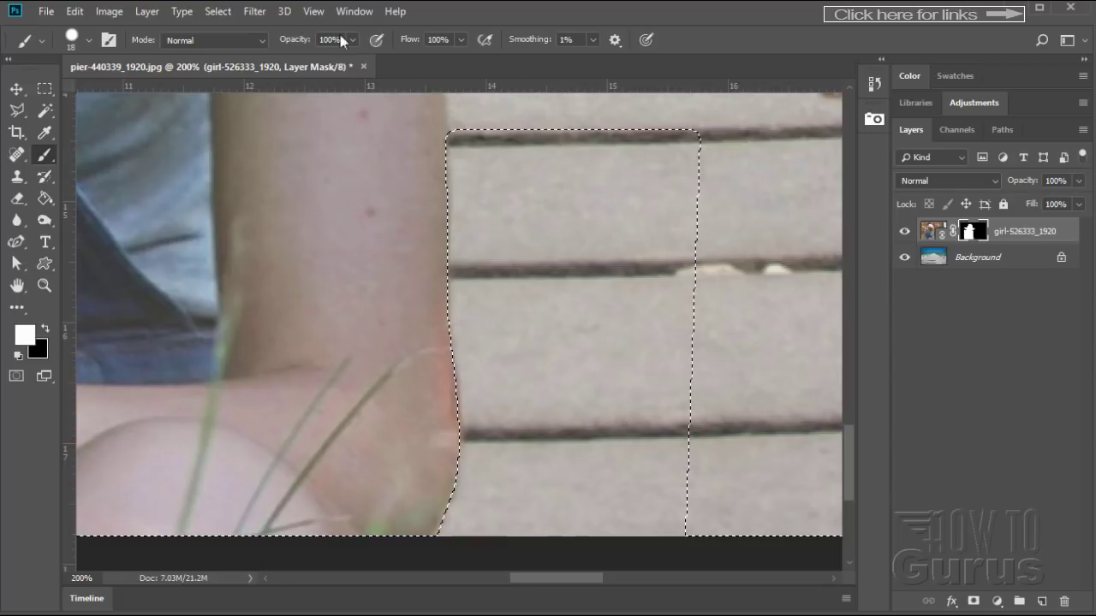
{"action": "left_click", "coordinate": [218, 11]}
{"action": "left_click", "coordinate": [233, 41]}
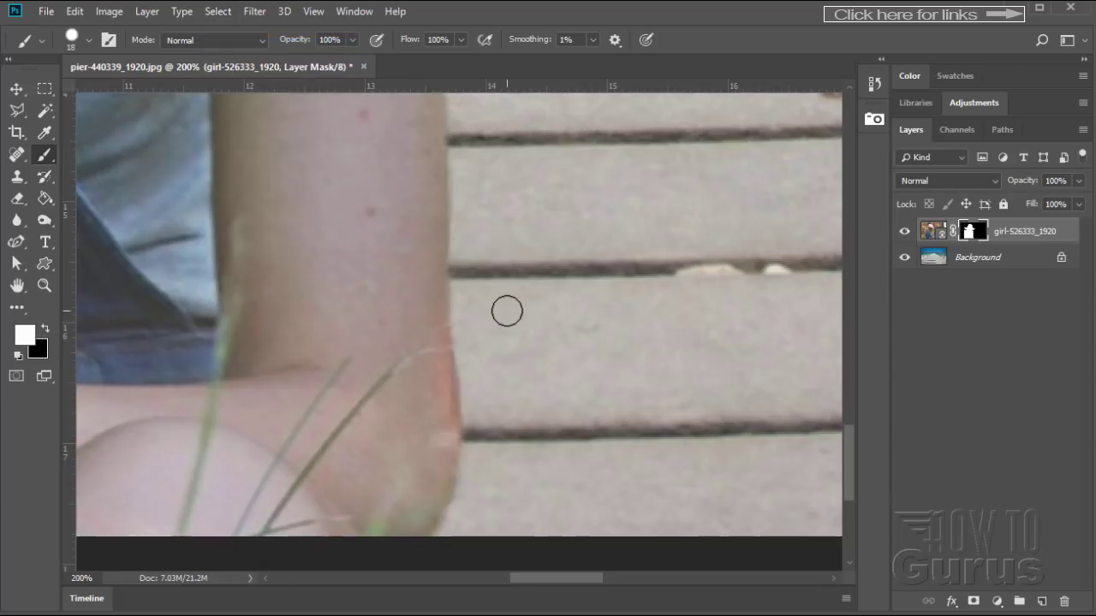
Select the pier area along the upper arm's outer edge, paint it black on the mask to remove the fringe, and deselect
{"action": "left_click_drag", "start_coordinate": [507, 311], "coordinate": [533, 343]}
{"action": "mouse_move", "coordinate": [542, 128]}
{"action": "left_mouse_down"}
{"action": "mouse_move", "coordinate": [542, 215]}
{"action": "mouse_move", "coordinate": [476, 249]}
{"action": "mouse_move", "coordinate": [560, 359]}
{"action": "mouse_move", "coordinate": [543, 137]}
{"action": "left_mouse_up"}
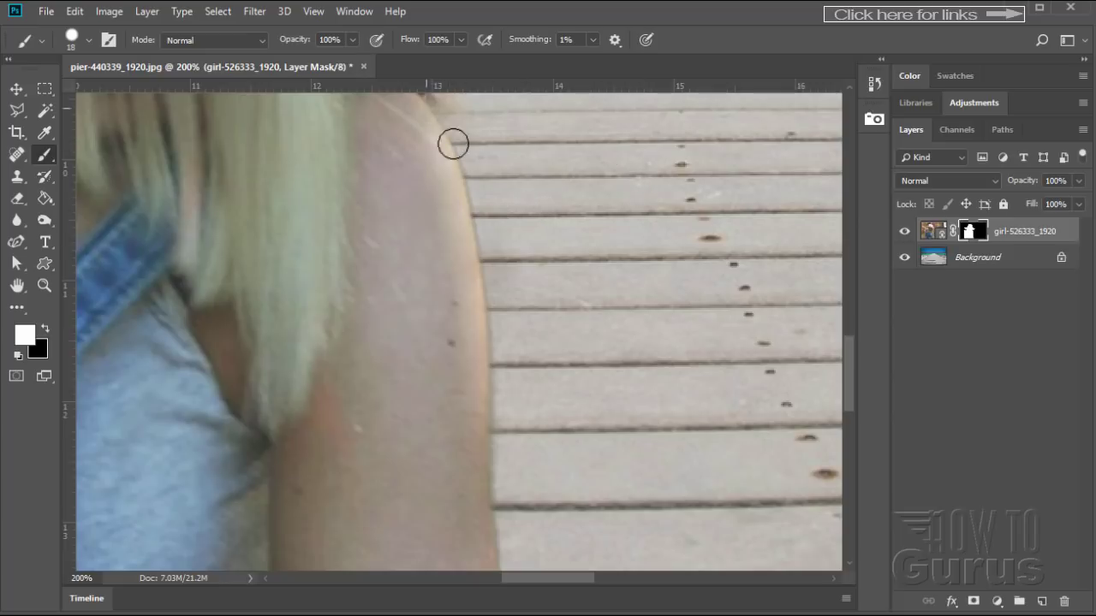
{"action": "left_click", "coordinate": [17, 110]}
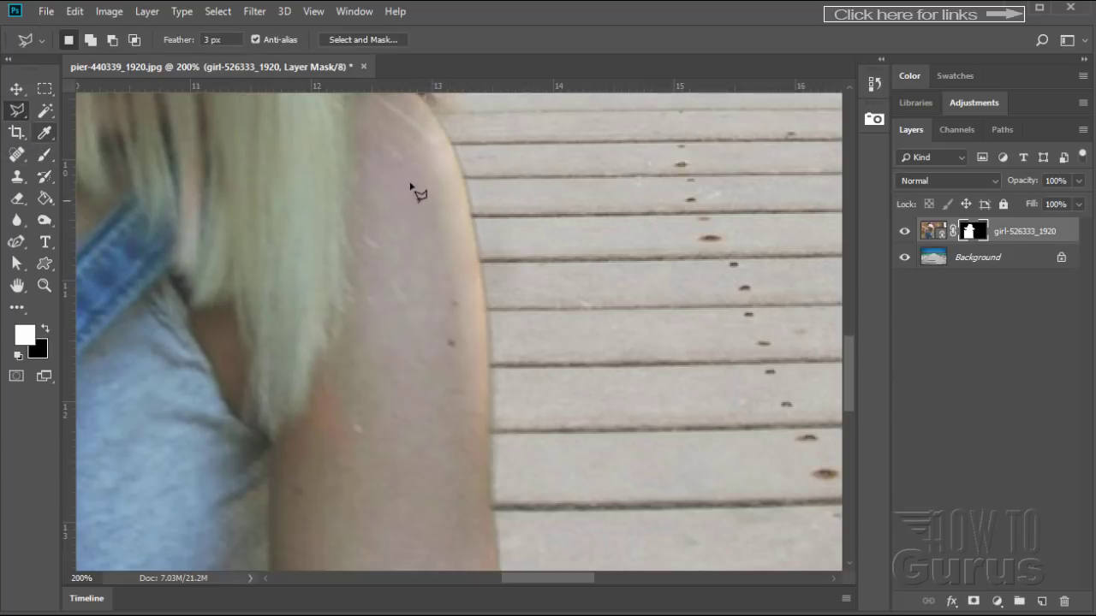
{"action": "left_click", "coordinate": [425, 109]}
{"action": "left_click", "coordinate": [453, 154]}
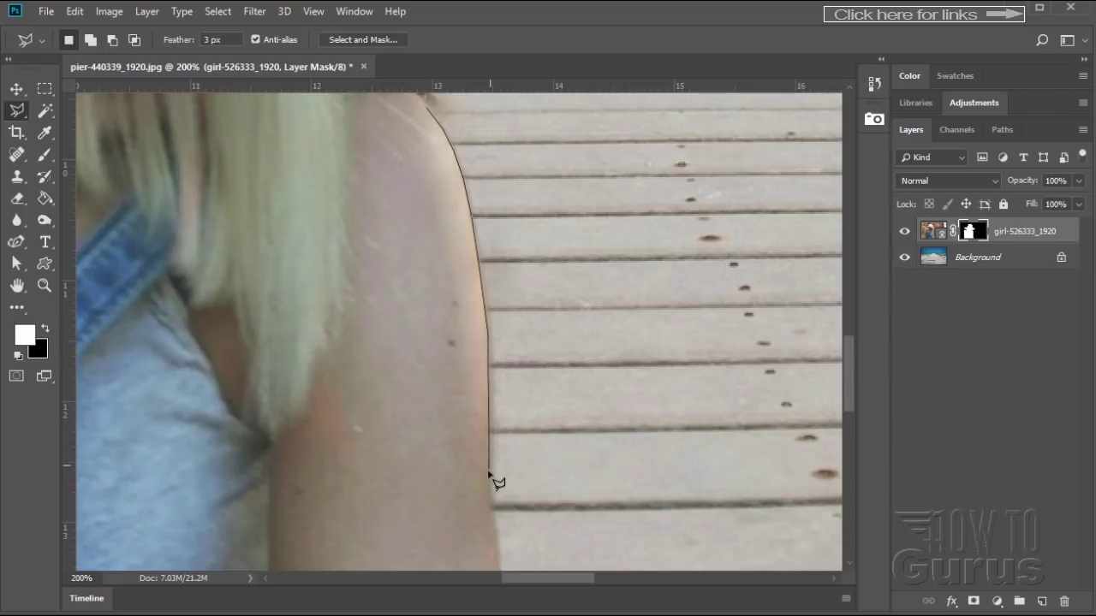
{"action": "left_click", "coordinate": [498, 552]}
{"action": "left_click", "coordinate": [615, 542]}
{"action": "left_click", "coordinate": [652, 126]}
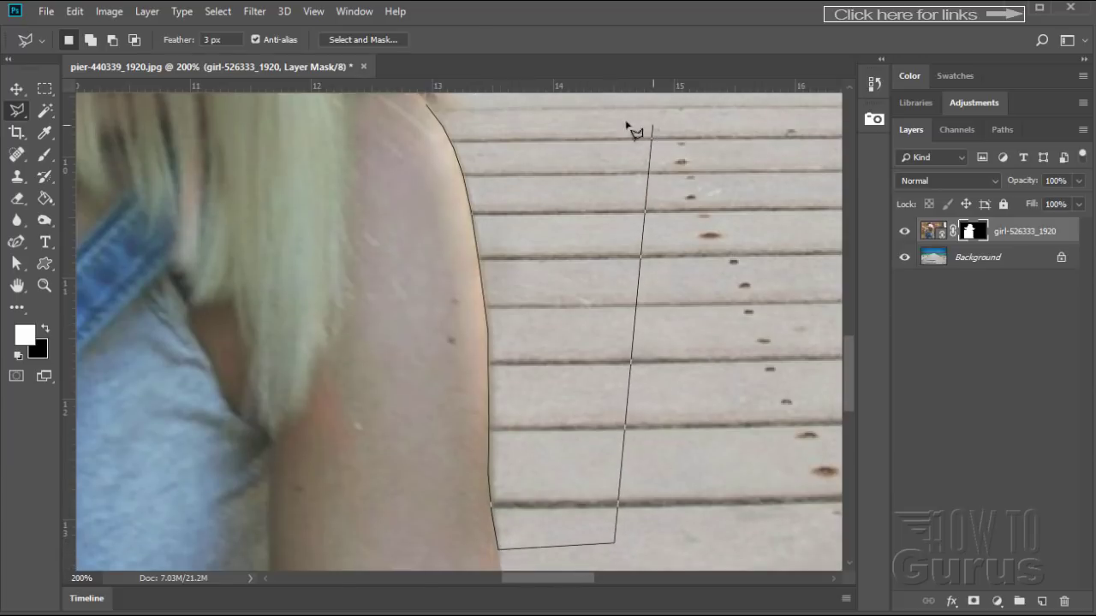
{"action": "left_click", "coordinate": [428, 105]}
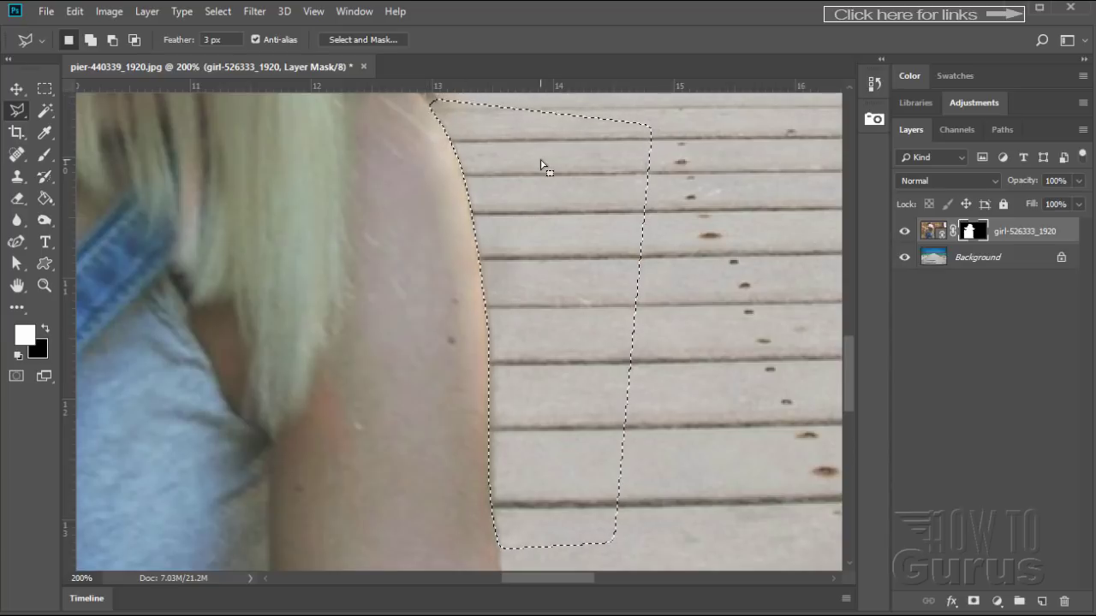
{"action": "left_click", "coordinate": [46, 329]}
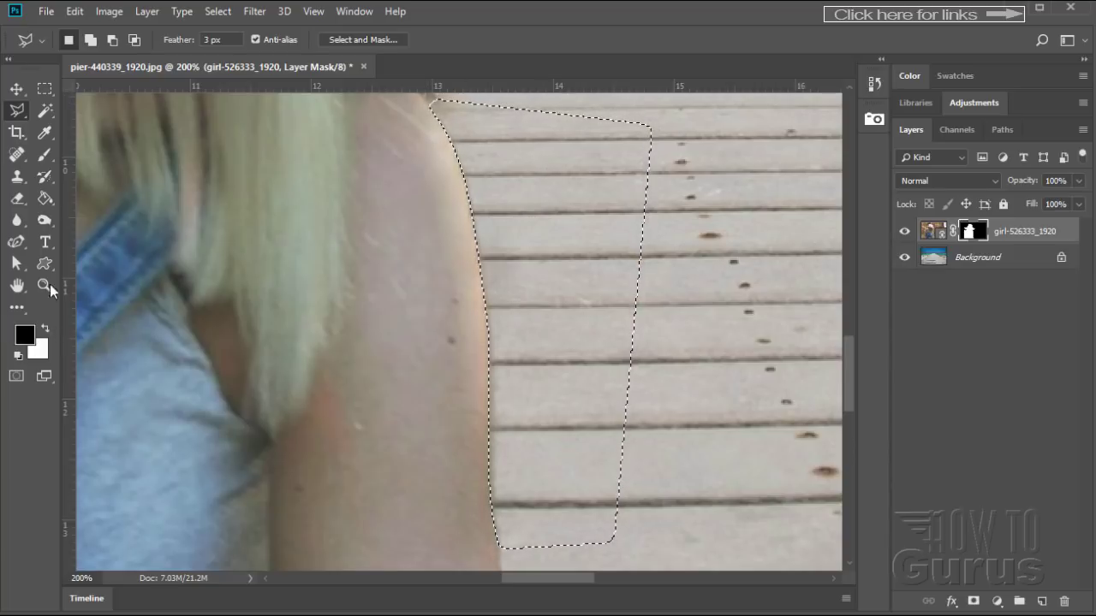
{"action": "left_click", "coordinate": [46, 155]}
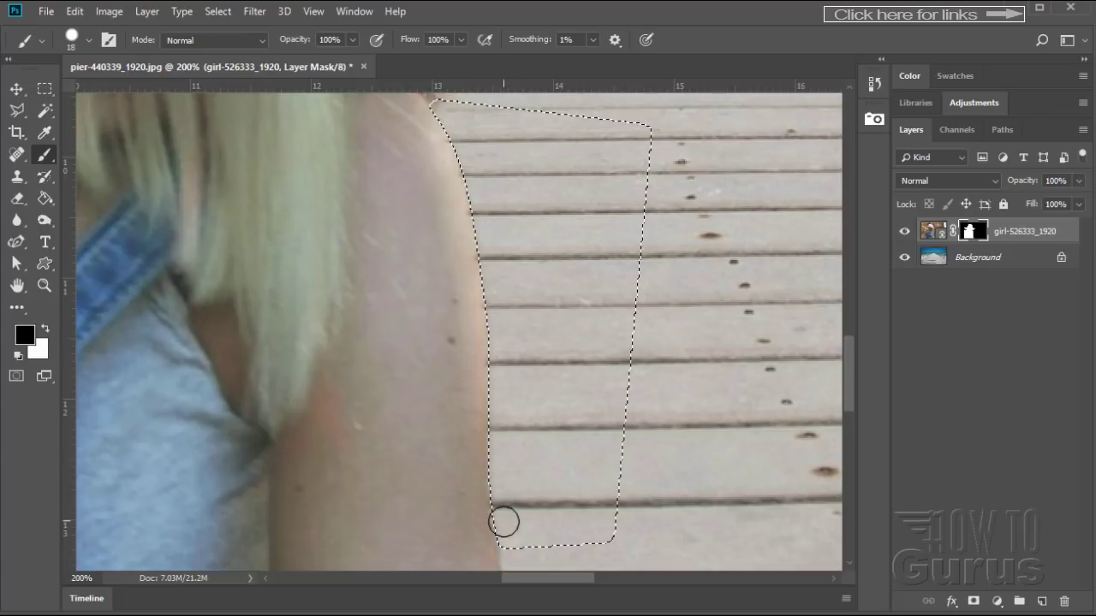
{"action": "left_click", "coordinate": [218, 11]}
{"action": "left_click", "coordinate": [224, 39]}
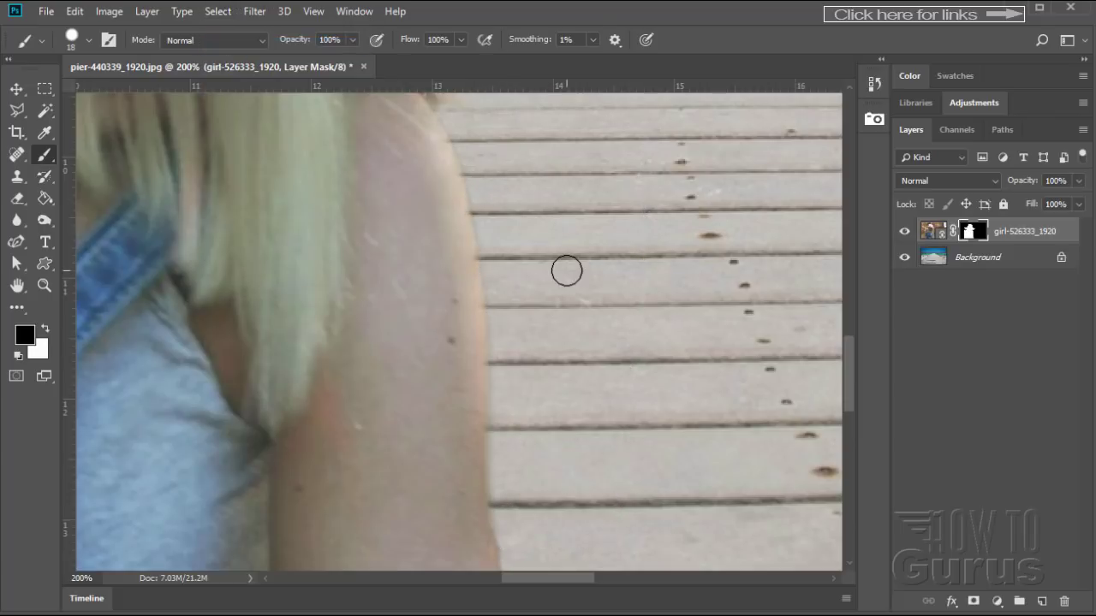
Paint black on the mask over the smudges under the hat's right brim, beside the hair and around the denim strap
{"action": "scroll", "coordinate": [555, 288], "scroll_direction": "up", "scroll_amount": 1}
{"action": "scroll", "coordinate": [554, 288], "scroll_direction": "up", "scroll_amount": 6}
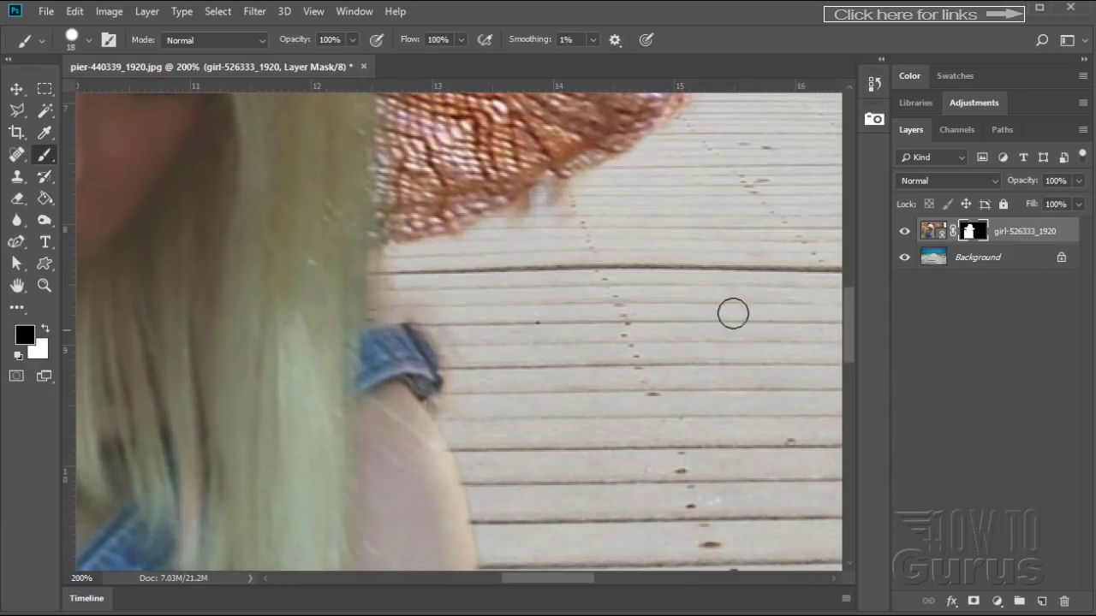
{"action": "mouse_move", "coordinate": [577, 208]}
{"action": "left_mouse_down"}
{"action": "mouse_move", "coordinate": [522, 226]}
{"action": "mouse_move", "coordinate": [553, 202]}
{"action": "mouse_move", "coordinate": [513, 223]}
{"action": "left_mouse_up"}
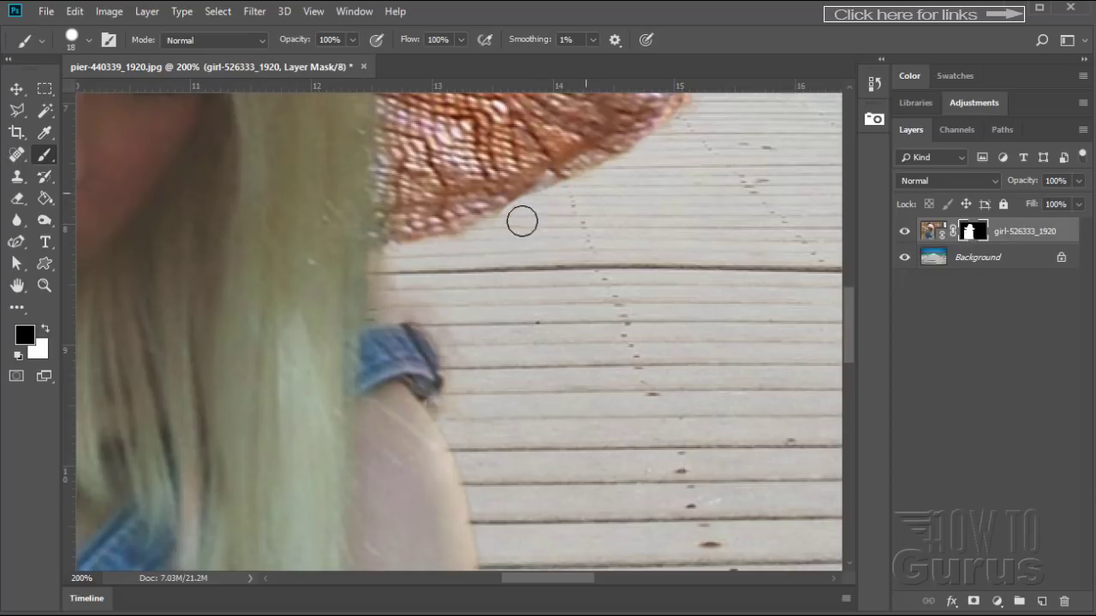
{"action": "mouse_move", "coordinate": [443, 269]}
{"action": "left_mouse_down"}
{"action": "mouse_move", "coordinate": [391, 266]}
{"action": "mouse_move", "coordinate": [405, 285]}
{"action": "mouse_move", "coordinate": [393, 303]}
{"action": "mouse_move", "coordinate": [424, 312]}
{"action": "mouse_move", "coordinate": [462, 367]}
{"action": "mouse_move", "coordinate": [436, 322]}
{"action": "mouse_move", "coordinate": [450, 340]}
{"action": "mouse_move", "coordinate": [458, 401]}
{"action": "mouse_move", "coordinate": [445, 410]}
{"action": "mouse_move", "coordinate": [467, 404]}
{"action": "mouse_move", "coordinate": [441, 328]}
{"action": "mouse_move", "coordinate": [403, 302]}
{"action": "mouse_move", "coordinate": [388, 309]}
{"action": "mouse_move", "coordinate": [389, 260]}
{"action": "mouse_move", "coordinate": [458, 280]}
{"action": "mouse_move", "coordinate": [407, 305]}
{"action": "mouse_move", "coordinate": [382, 254]}
{"action": "mouse_move", "coordinate": [381, 292]}
{"action": "left_mouse_up"}
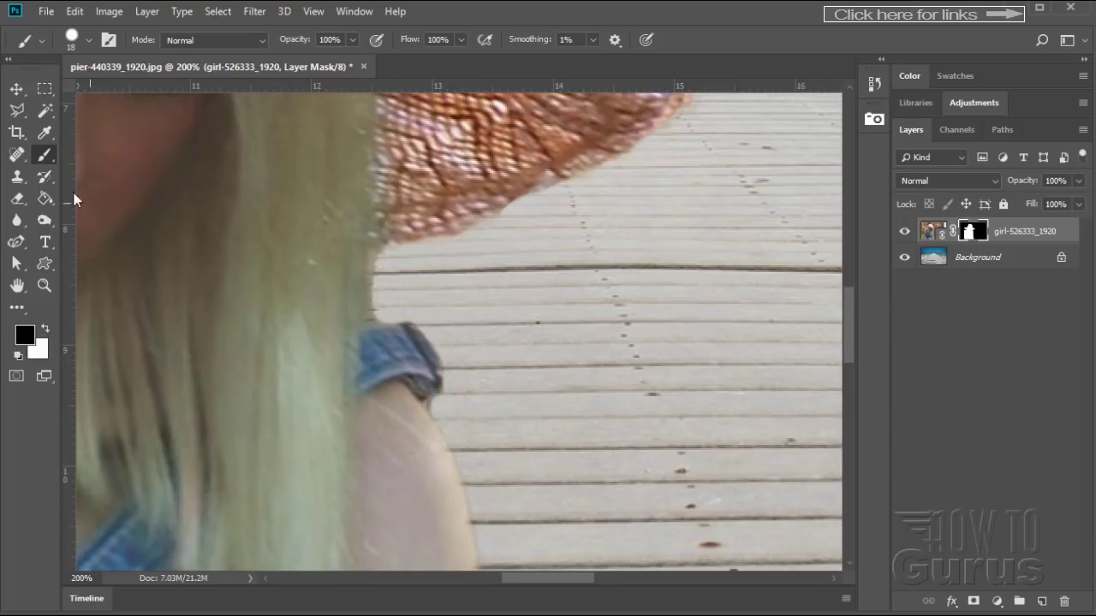
Select the small gap between the hat brim, hair and denim strap, paint it out of the mask in black, and deselect
{"action": "left_click", "coordinate": [15, 111]}
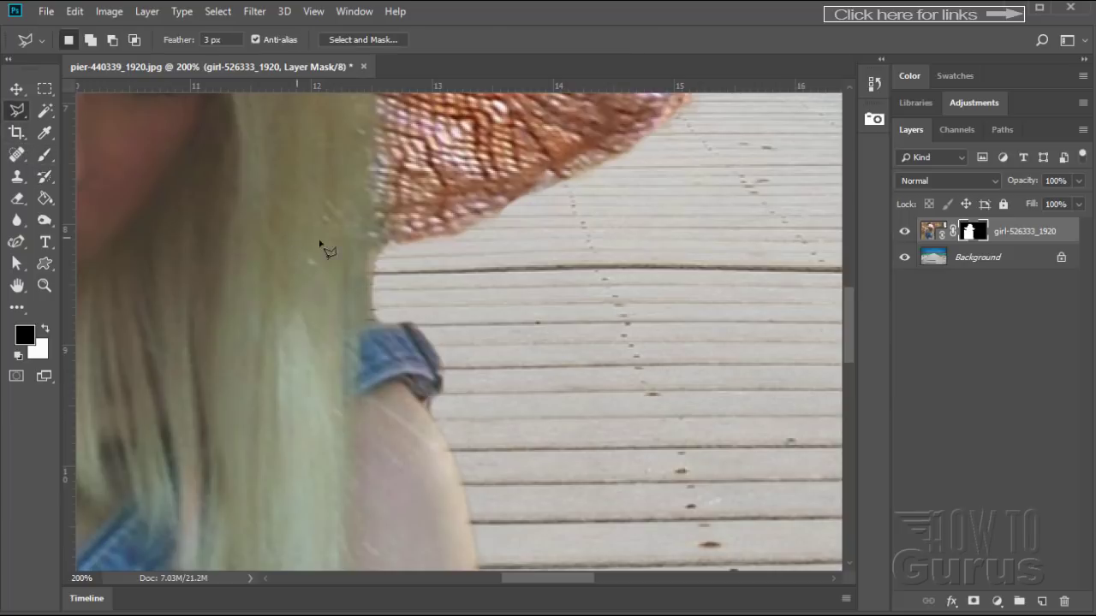
{"action": "left_click", "coordinate": [405, 247]}
{"action": "left_click", "coordinate": [370, 253]}
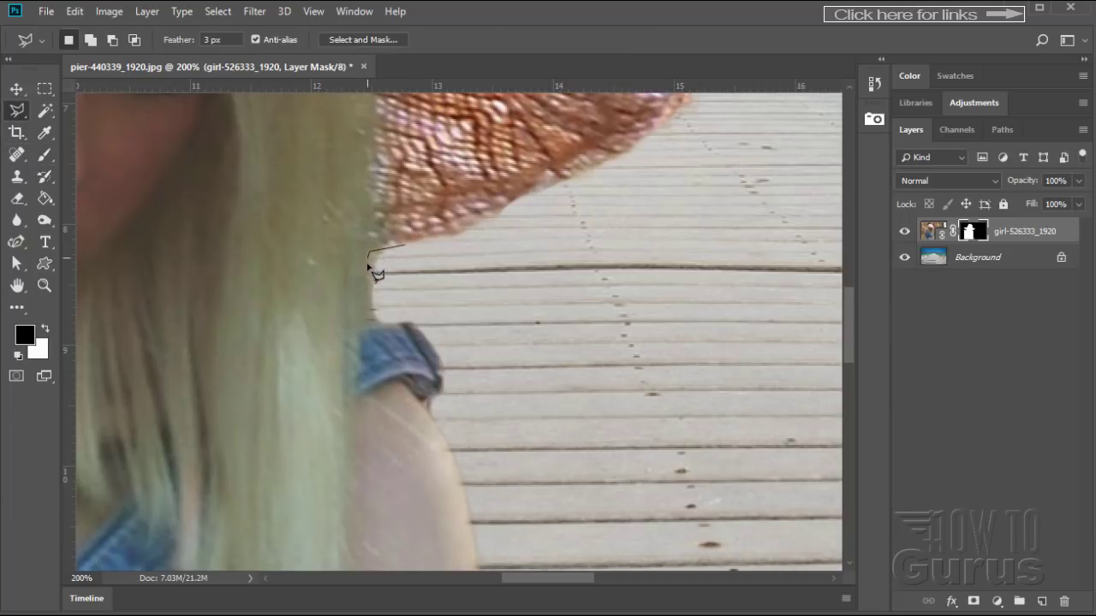
{"action": "left_click", "coordinate": [405, 323]}
{"action": "left_click", "coordinate": [441, 286]}
{"action": "left_click", "coordinate": [405, 246]}
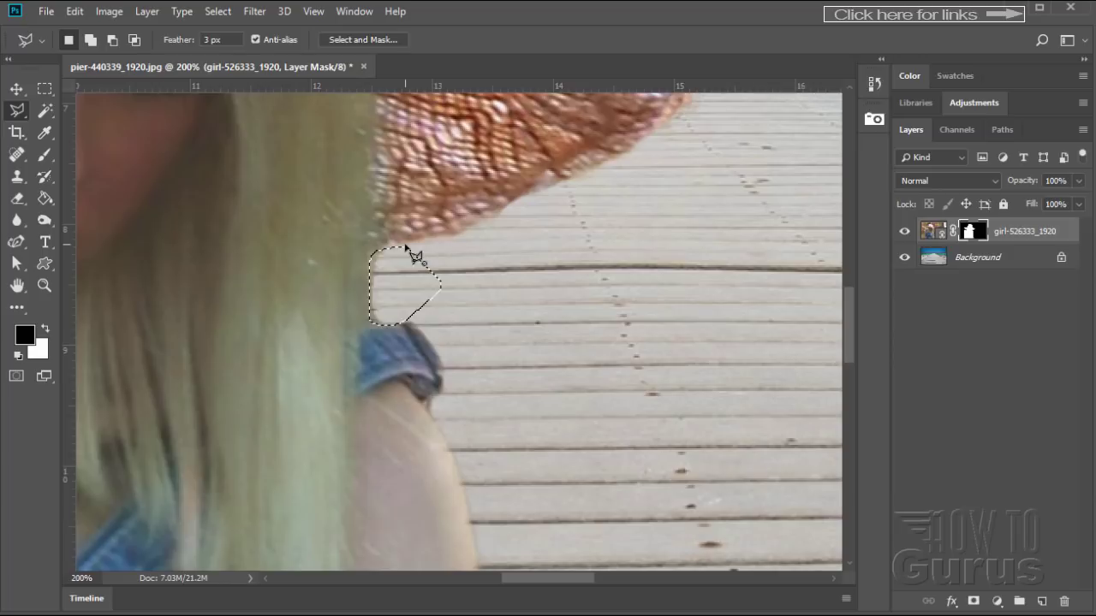
{"action": "left_click", "coordinate": [45, 158]}
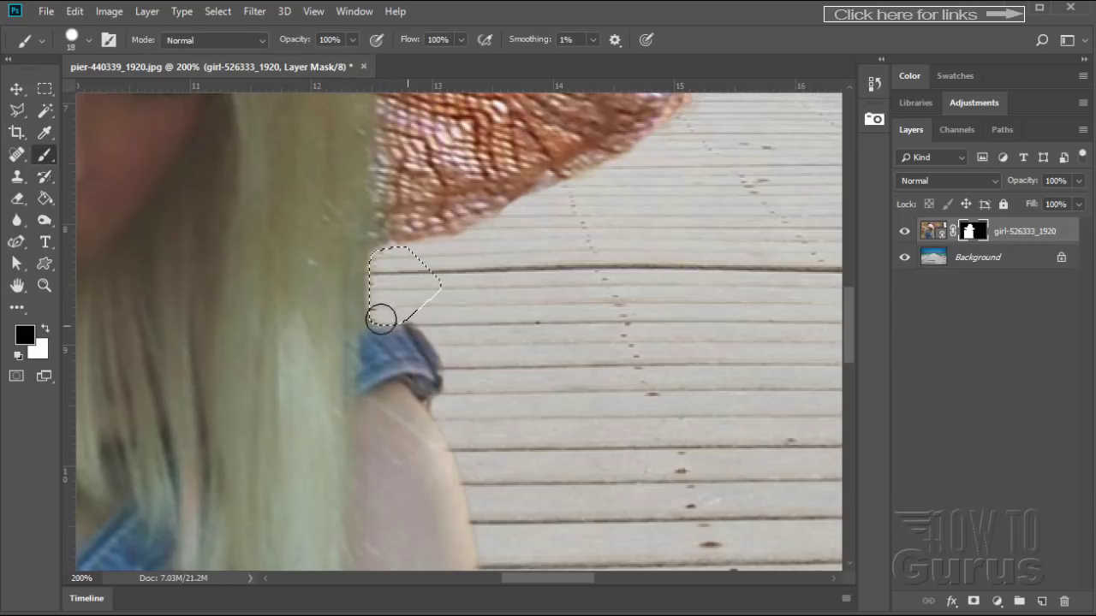
{"action": "left_click", "coordinate": [218, 11]}
{"action": "left_click", "coordinate": [220, 44]}
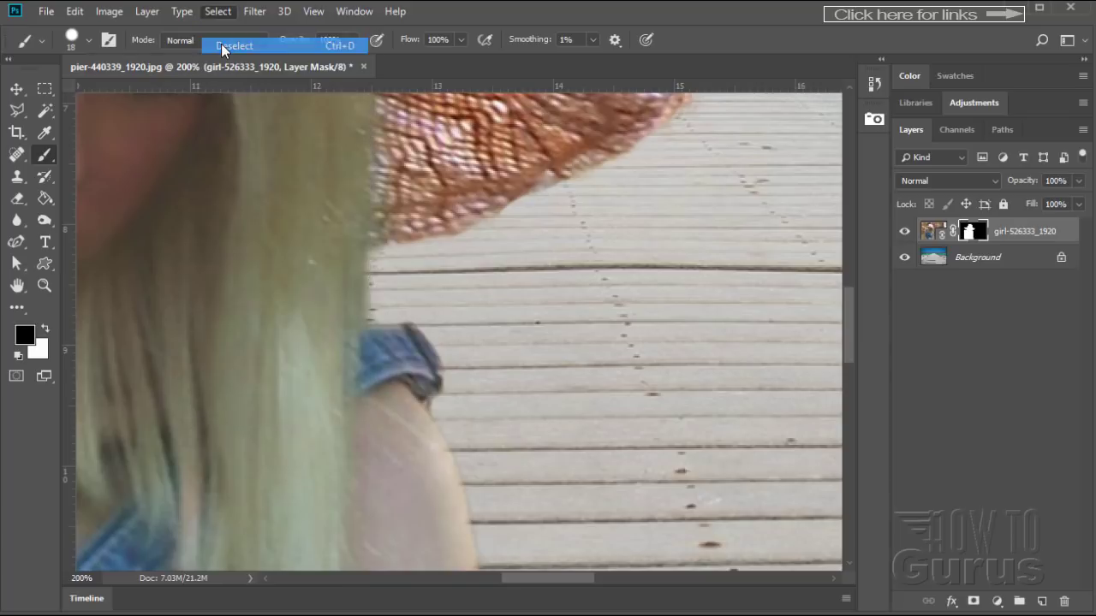
Select the pier area along the upper edge of the hat's right brim with the Polygonal Lasso
{"action": "left_click", "coordinate": [43, 286]}
{"action": "left_click_drag", "start_coordinate": [360, 262], "coordinate": [460, 470]}
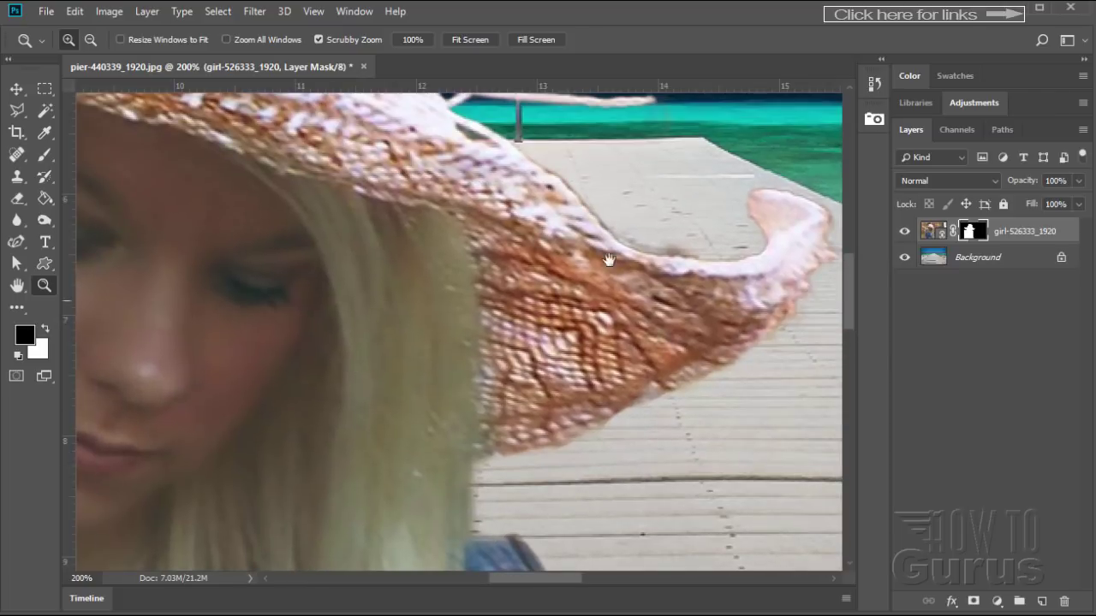
{"action": "left_click_drag", "start_coordinate": [622, 234], "coordinate": [474, 378]}
{"action": "left_click_drag", "start_coordinate": [568, 432], "coordinate": [507, 407]}
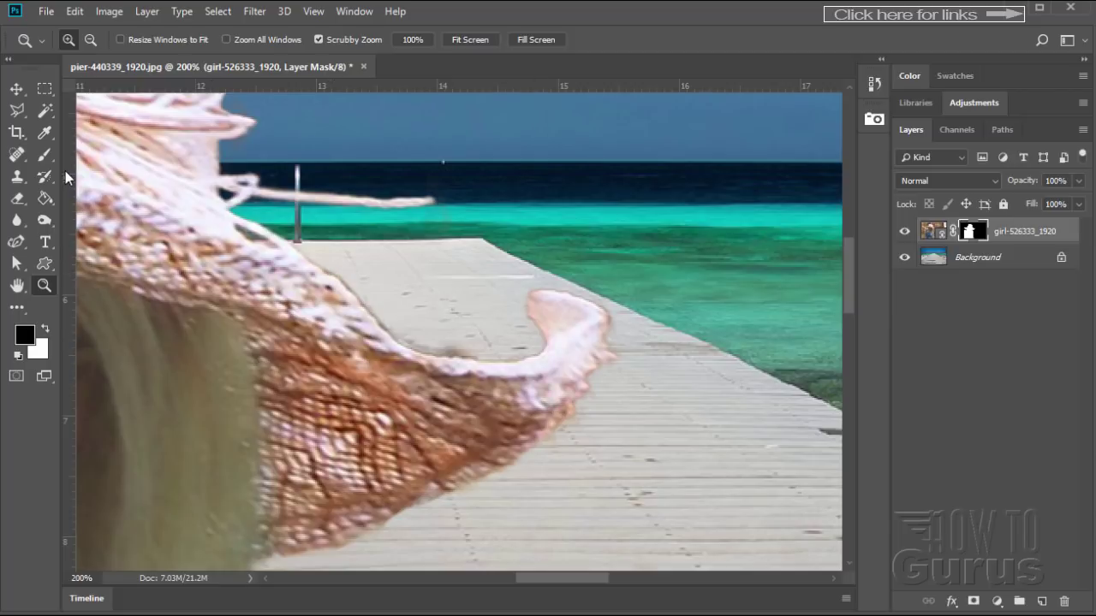
{"action": "left_click", "coordinate": [17, 110]}
{"action": "left_click", "coordinate": [291, 243]}
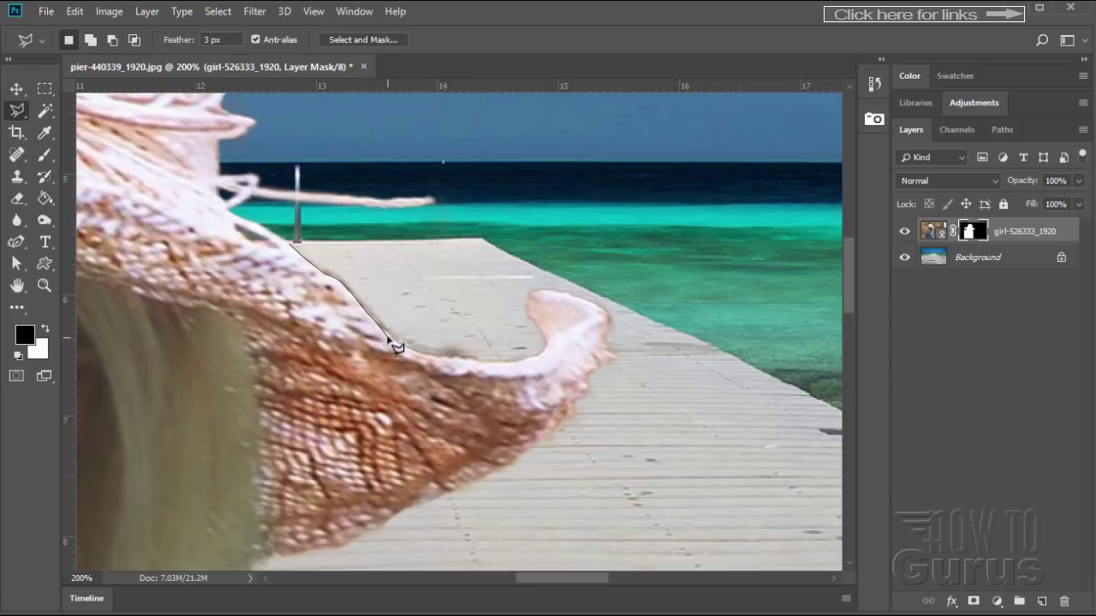
{"action": "left_click_drag", "start_coordinate": [396, 349], "coordinate": [510, 366]}
{"action": "left_click", "coordinate": [477, 251]}
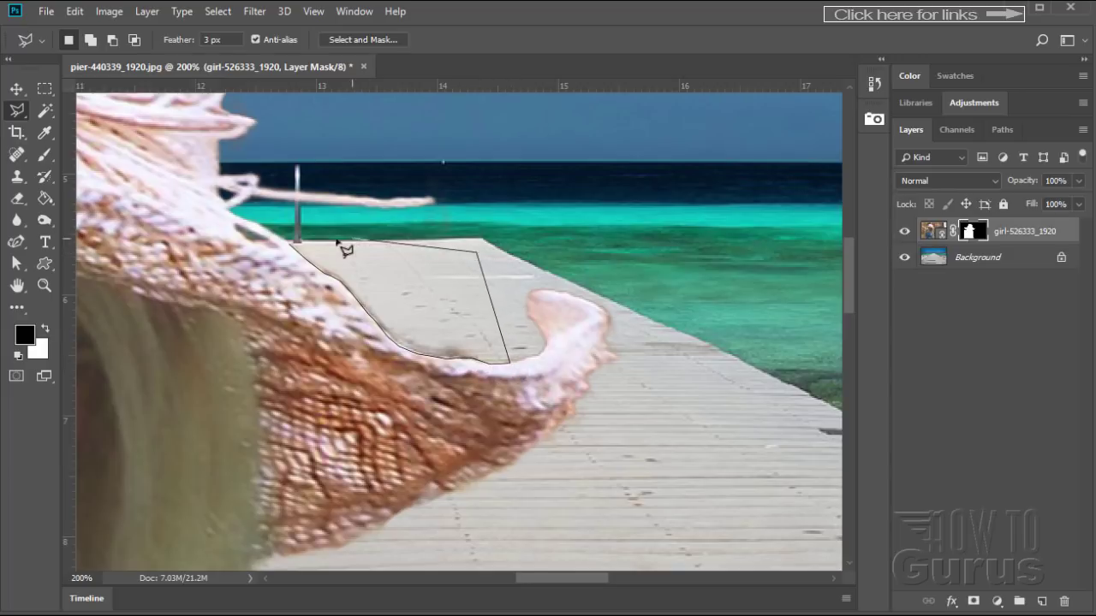
{"action": "left_click", "coordinate": [293, 248]}
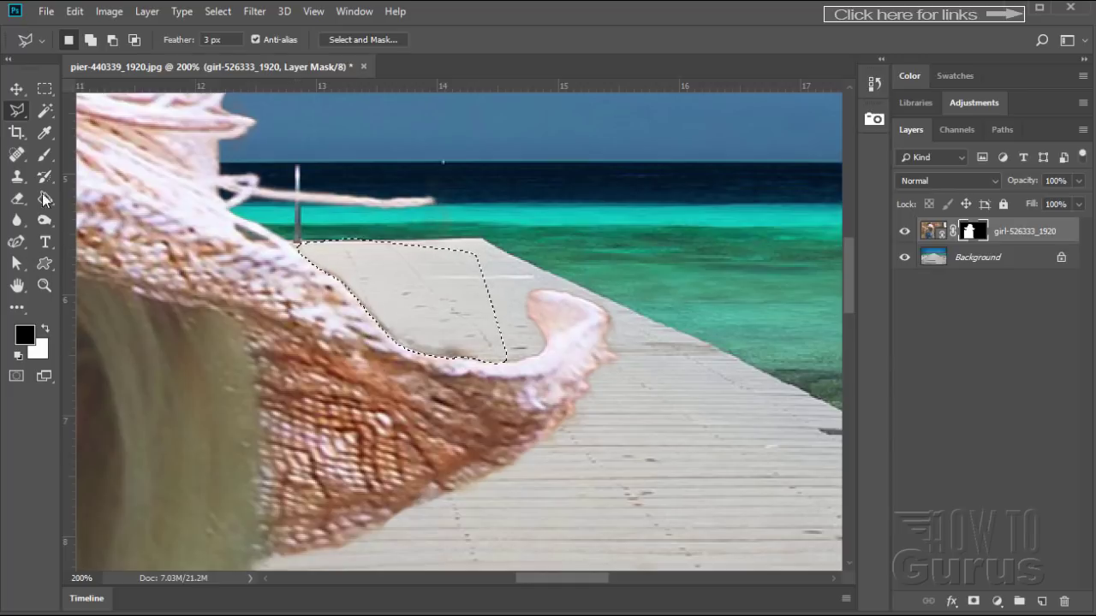
Paint black on the mask inside the selection to remove the brim's dark fringe, and deselect
{"action": "left_click", "coordinate": [44, 154]}
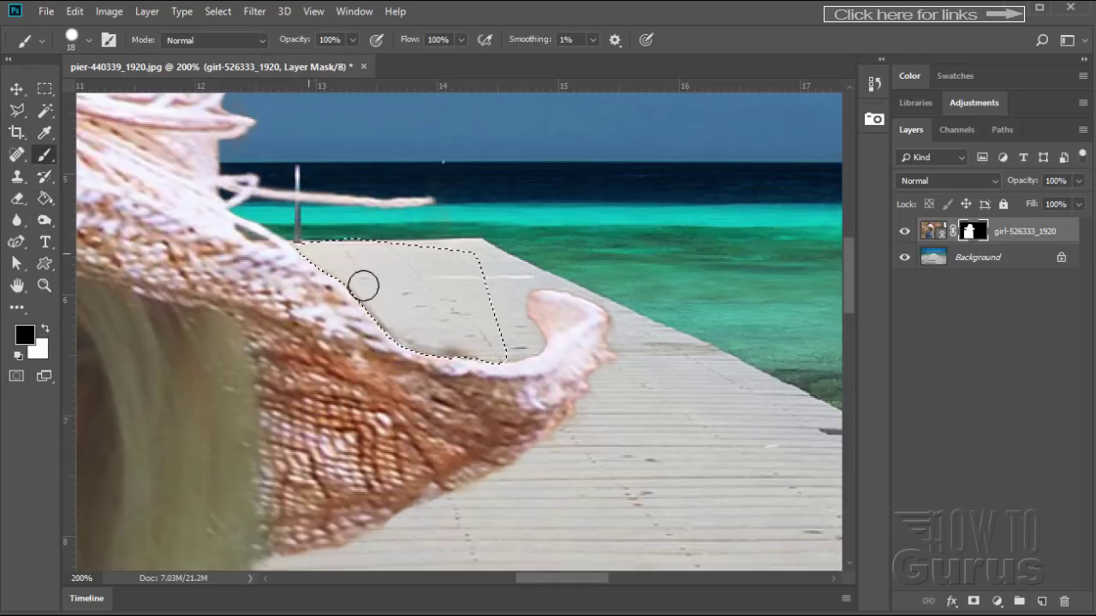
{"action": "mouse_move", "coordinate": [363, 286]}
{"action": "left_mouse_down"}
{"action": "mouse_move", "coordinate": [389, 322]}
{"action": "mouse_move", "coordinate": [499, 353]}
{"action": "mouse_move", "coordinate": [379, 311]}
{"action": "left_mouse_up"}
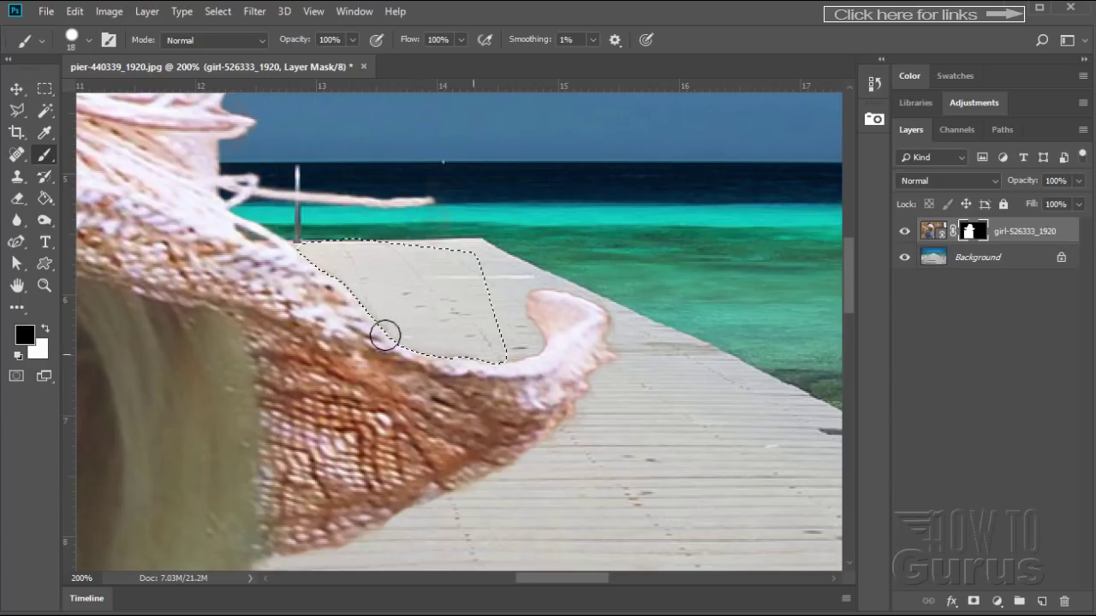
{"action": "left_click", "coordinate": [218, 12]}
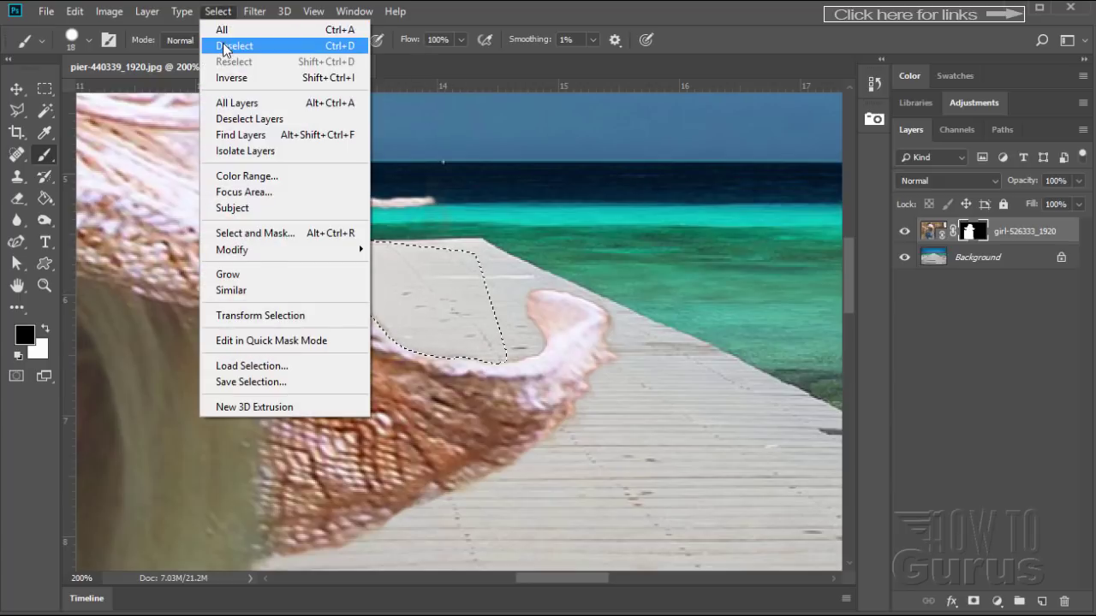
{"action": "left_click", "coordinate": [224, 46]}
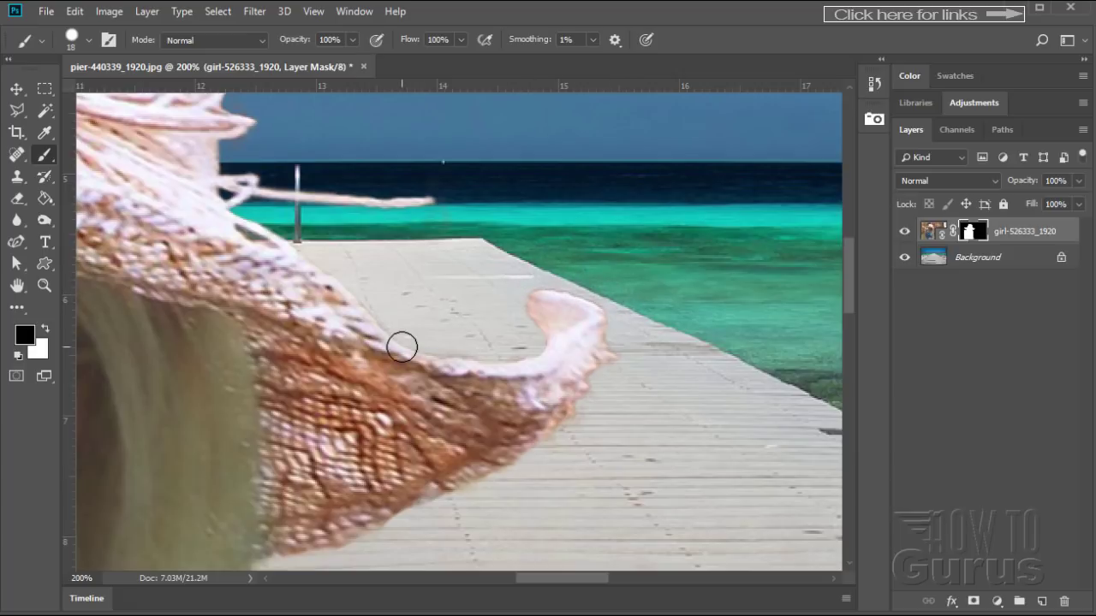
Examine the mask edges around the hat crown, the left brim, the shoulder and the denim strap
{"action": "mouse_move", "coordinate": [394, 324]}
{"action": "left_mouse_down"}
{"action": "mouse_move", "coordinate": [712, 550]}
{"action": "mouse_move", "coordinate": [605, 512]}
{"action": "left_mouse_up"}
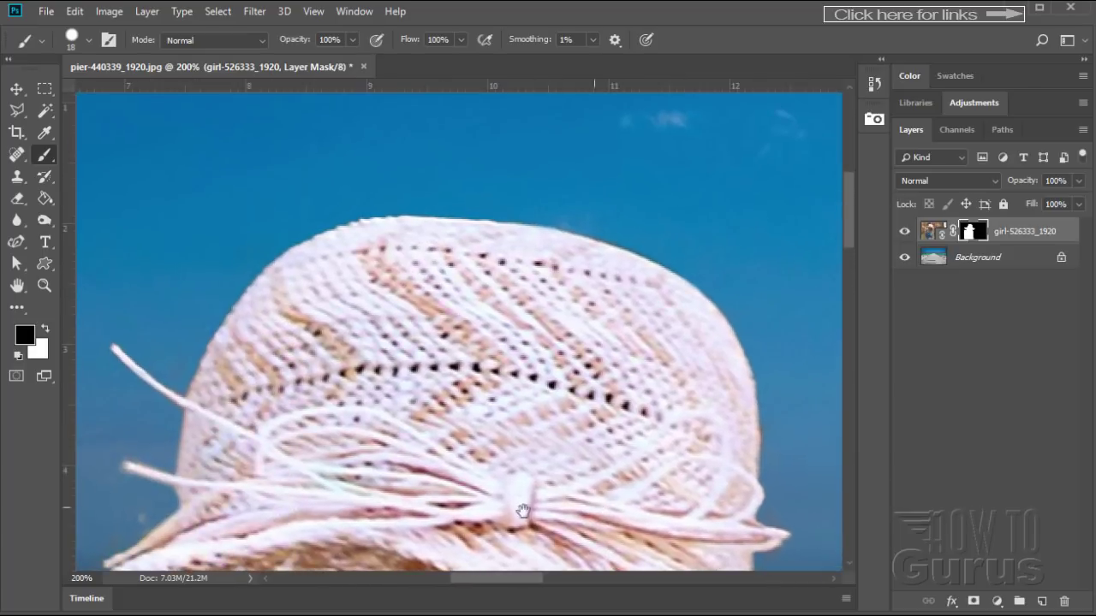
{"action": "left_click_drag", "start_coordinate": [330, 538], "coordinate": [453, 431]}
{"action": "left_click_drag", "start_coordinate": [440, 535], "coordinate": [590, 389]}
{"action": "left_click_drag", "start_coordinate": [354, 386], "coordinate": [554, 426]}
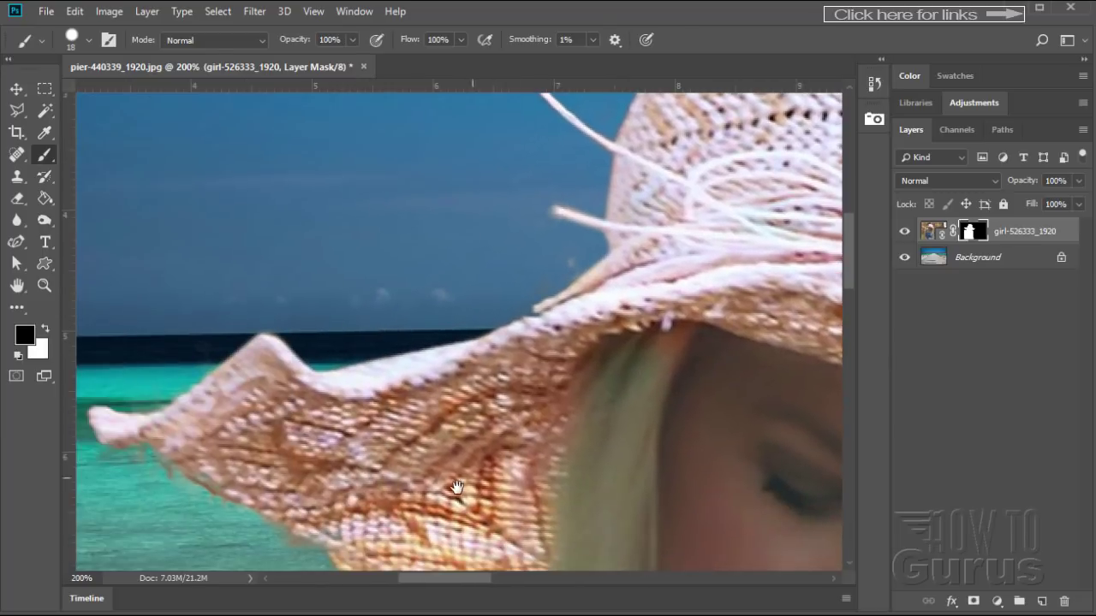
{"action": "left_click_drag", "start_coordinate": [456, 487], "coordinate": [534, 433]}
{"action": "left_click_drag", "start_coordinate": [529, 514], "coordinate": [403, 362]}
{"action": "left_click_drag", "start_coordinate": [319, 501], "coordinate": [416, 337]}
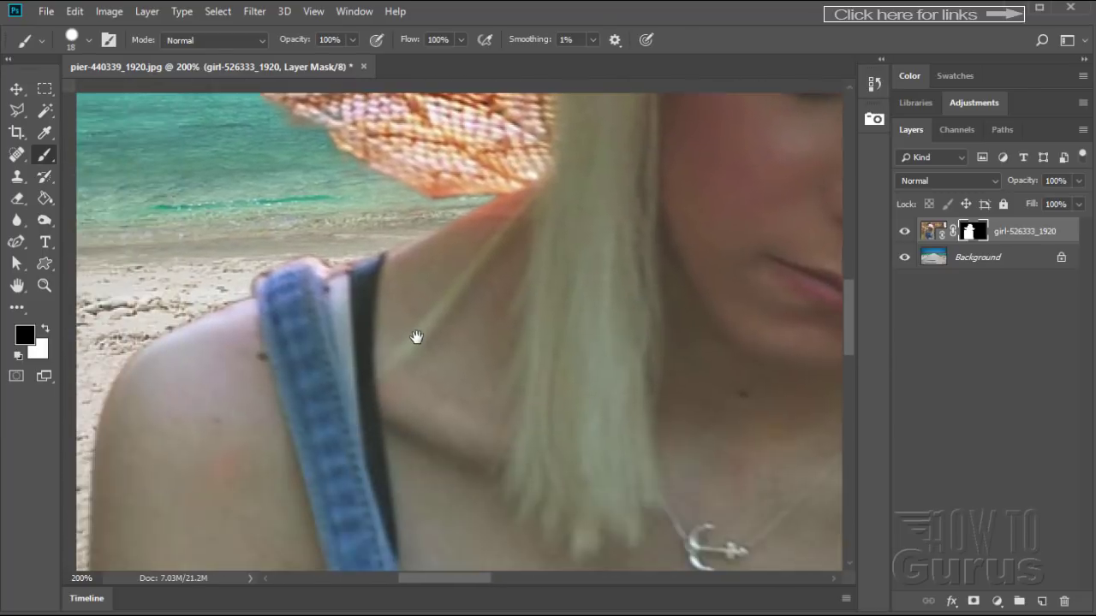
{"action": "left_click_drag", "start_coordinate": [357, 443], "coordinate": [425, 430]}
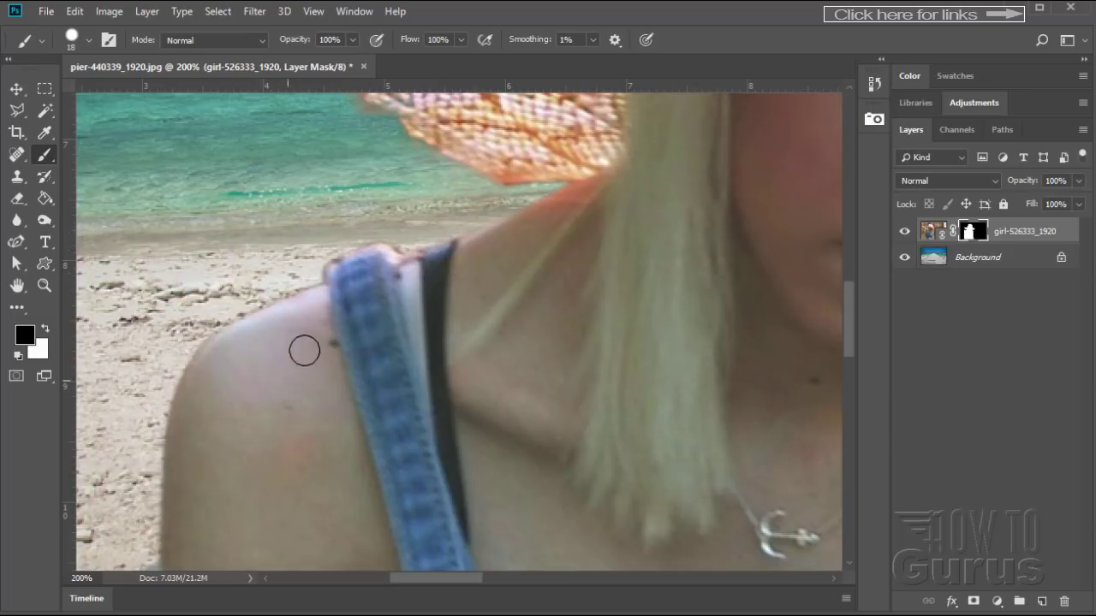
{"action": "left_click_drag", "start_coordinate": [281, 499], "coordinate": [286, 311]}
{"action": "left_click_drag", "start_coordinate": [274, 411], "coordinate": [276, 269]}
{"action": "left_click_drag", "start_coordinate": [291, 435], "coordinate": [299, 271]}
{"action": "left_click_drag", "start_coordinate": [308, 137], "coordinate": [262, 426]}
{"action": "left_click_drag", "start_coordinate": [280, 359], "coordinate": [282, 411]}
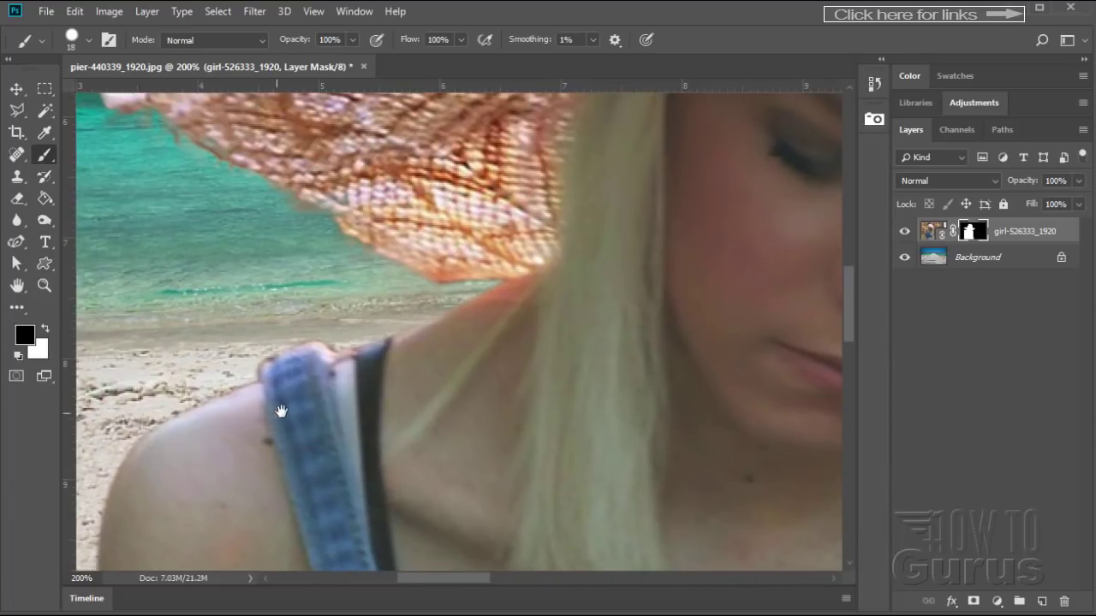
Select the beach area bordering the top of the left shoulder and denim strap with the Polygonal Lasso
{"action": "left_click", "coordinate": [17, 111]}
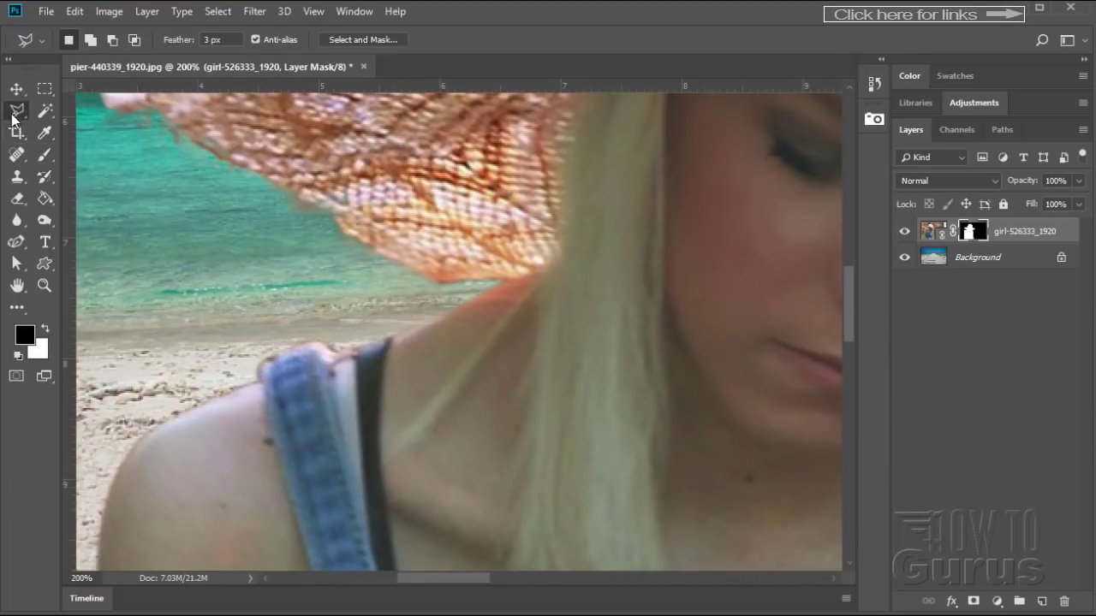
{"action": "left_click", "coordinate": [178, 416]}
{"action": "left_click", "coordinate": [352, 349]}
{"action": "left_click", "coordinate": [353, 303]}
{"action": "left_click", "coordinate": [223, 286]}
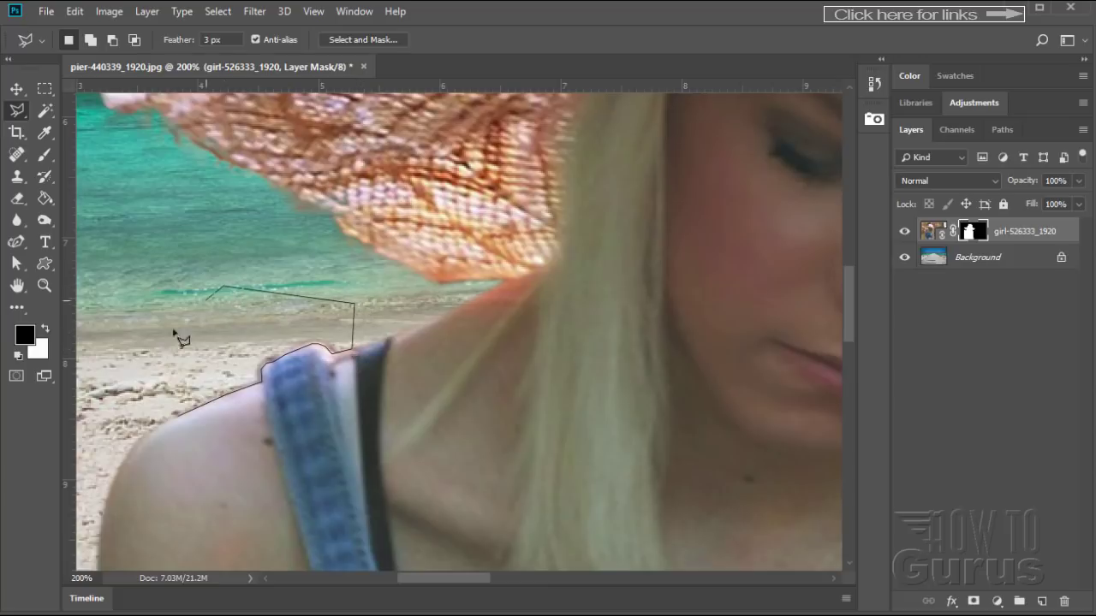
{"action": "left_click", "coordinate": [165, 344]}
{"action": "left_click", "coordinate": [178, 414]}
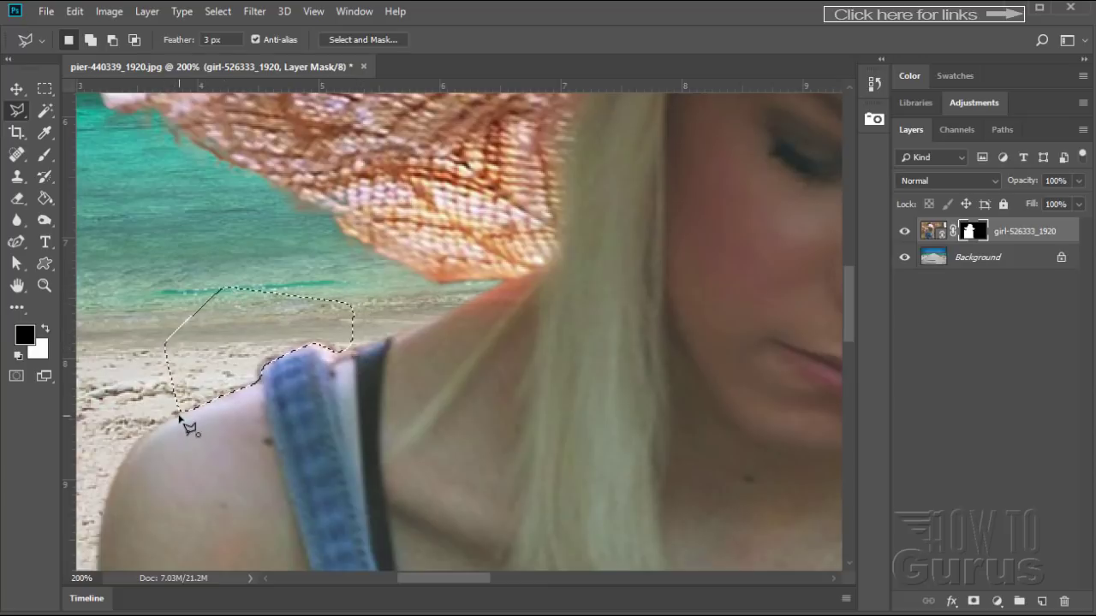
Paint the fringe above the left shoulder and strap out of the mask in black, and deselect
{"action": "left_click", "coordinate": [44, 155]}
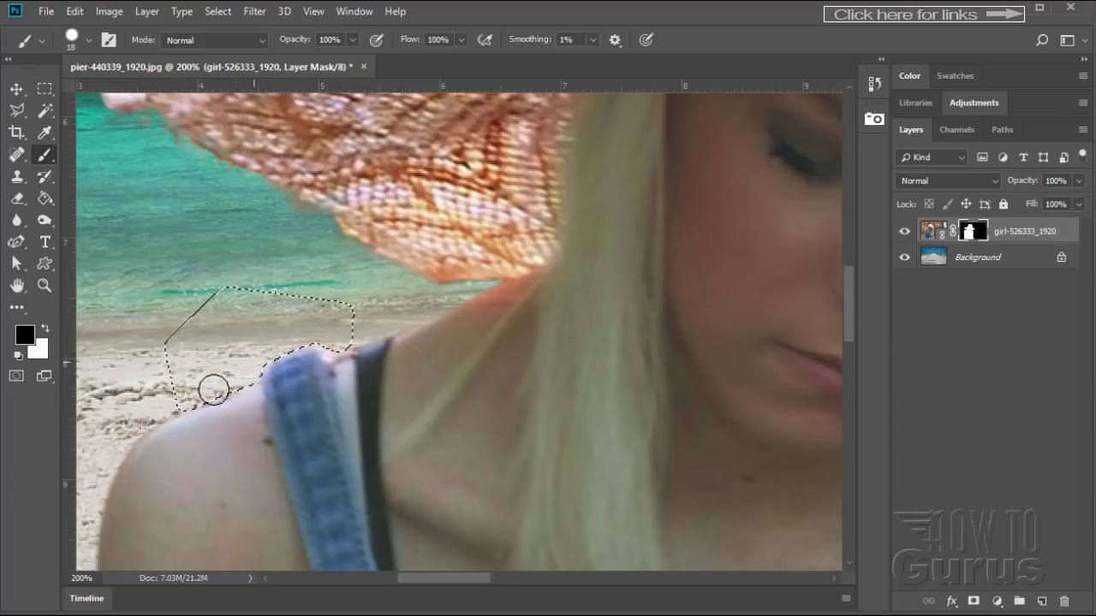
{"action": "left_click", "coordinate": [217, 11]}
{"action": "left_click", "coordinate": [227, 44]}
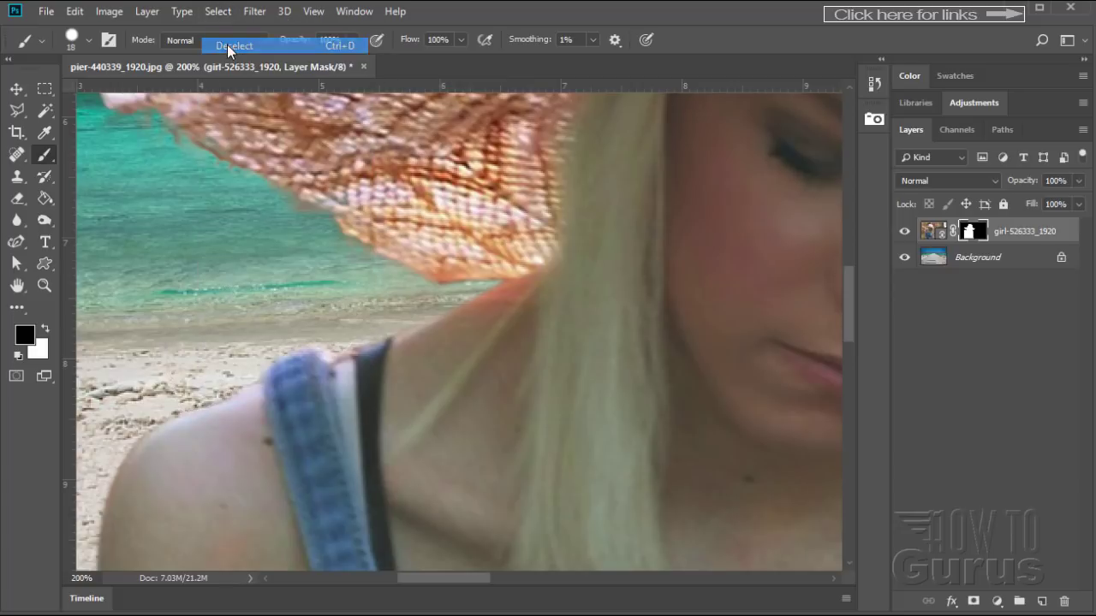
Target the girl layer's image instead of its mask, scale it proportionally to about 103% with Free Transform, and shift it slightly left
{"action": "left_click", "coordinate": [44, 286]}
{"action": "left_click", "coordinate": [470, 41]}
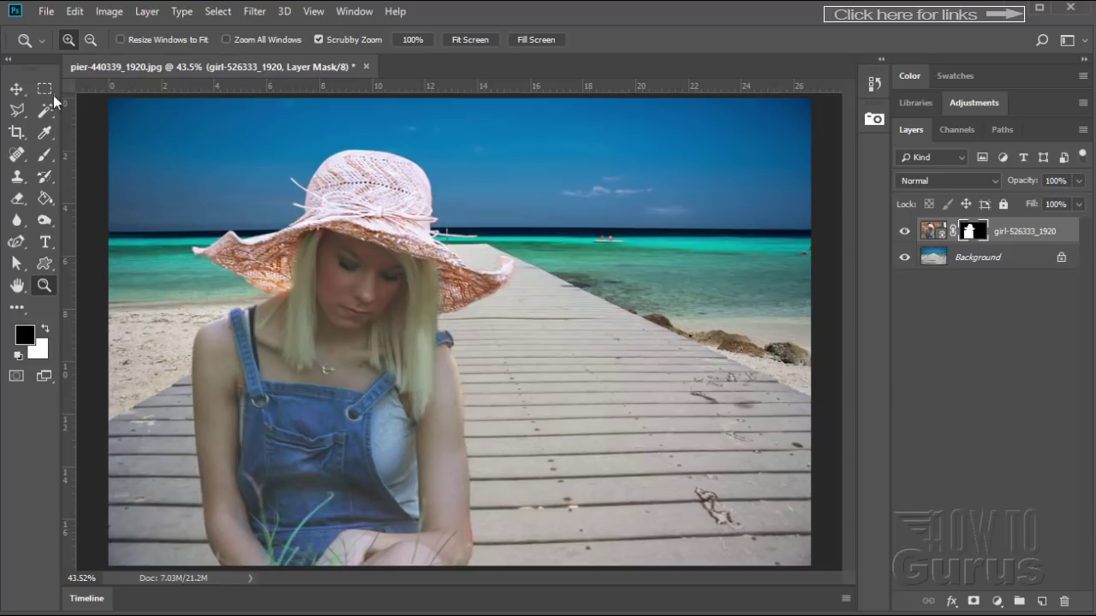
{"action": "left_click", "coordinate": [16, 89]}
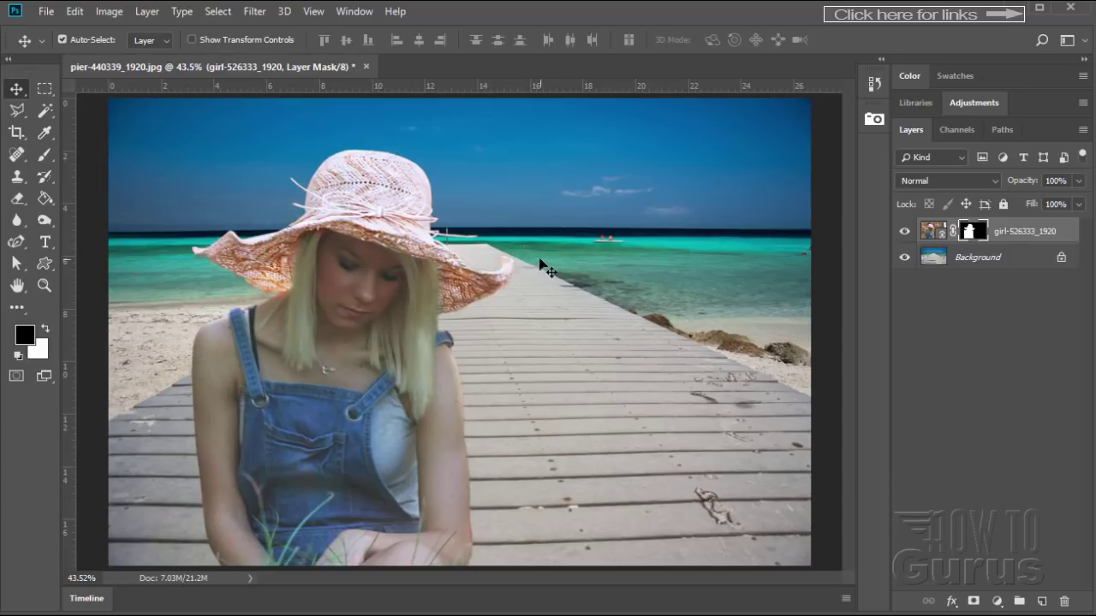
{"action": "left_click", "coordinate": [933, 231]}
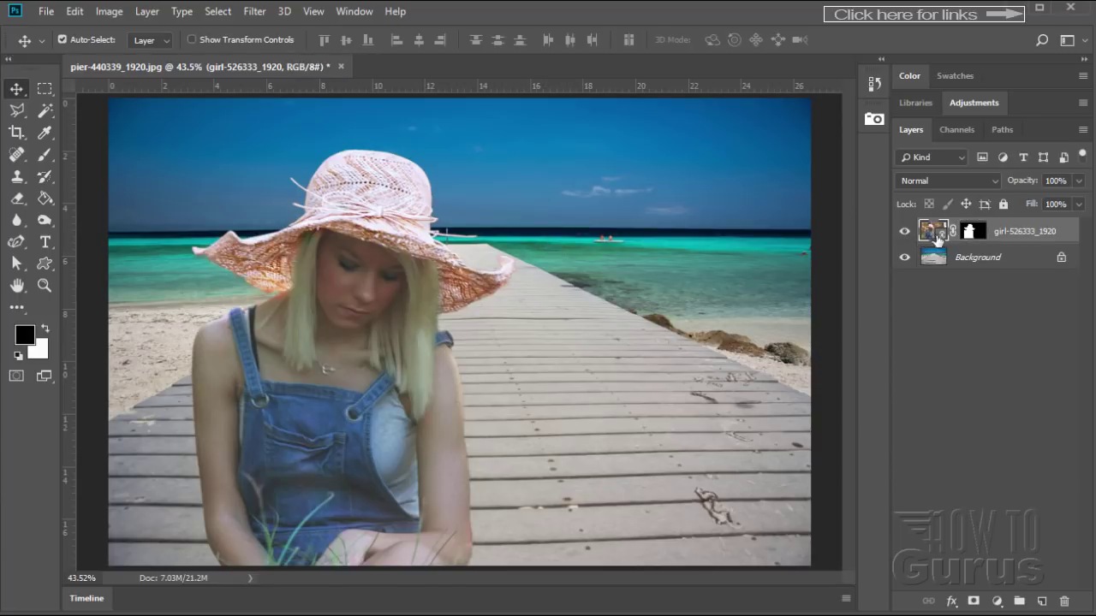
{"action": "key", "text": "ctrl+t"}
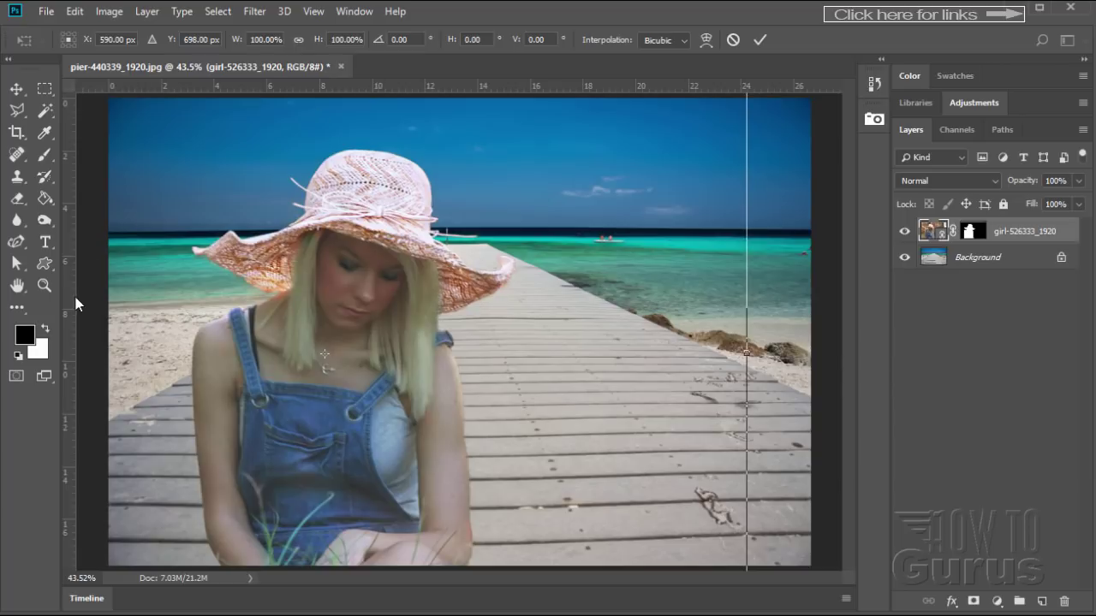
{"action": "left_click", "coordinate": [41, 287]}
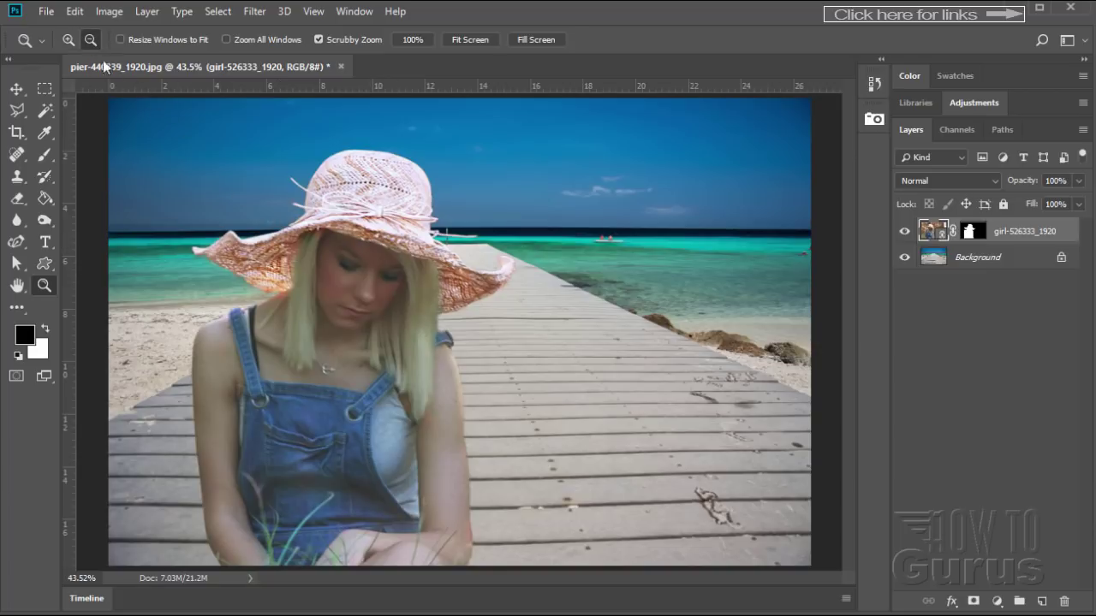
{"action": "left_click", "coordinate": [411, 316]}
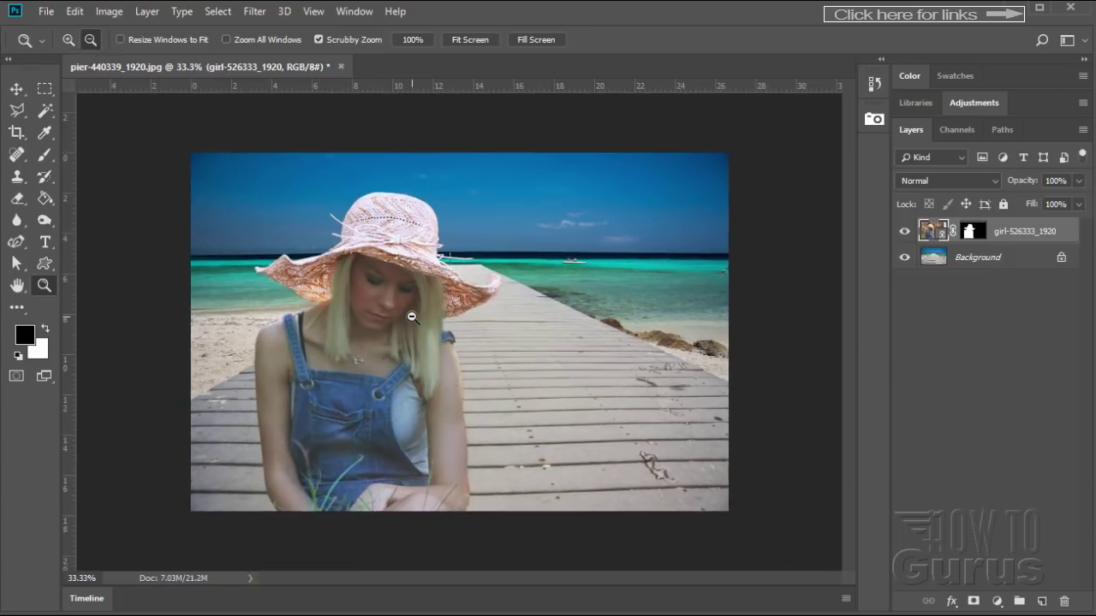
{"action": "left_click", "coordinate": [71, 41]}
{"action": "left_click", "coordinate": [17, 90]}
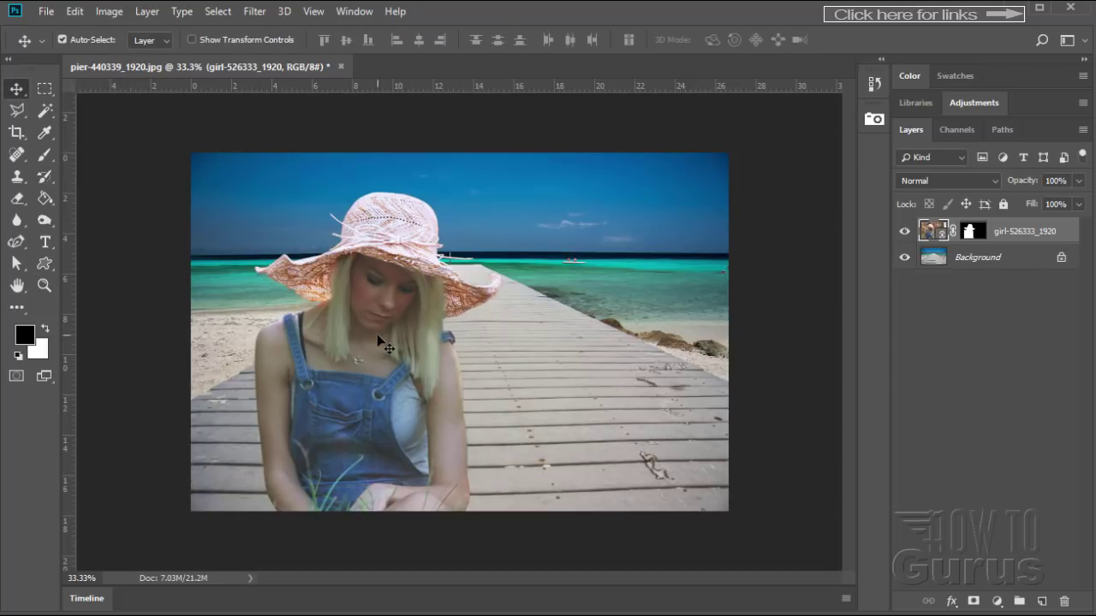
{"action": "key", "text": "ctrl+t"}
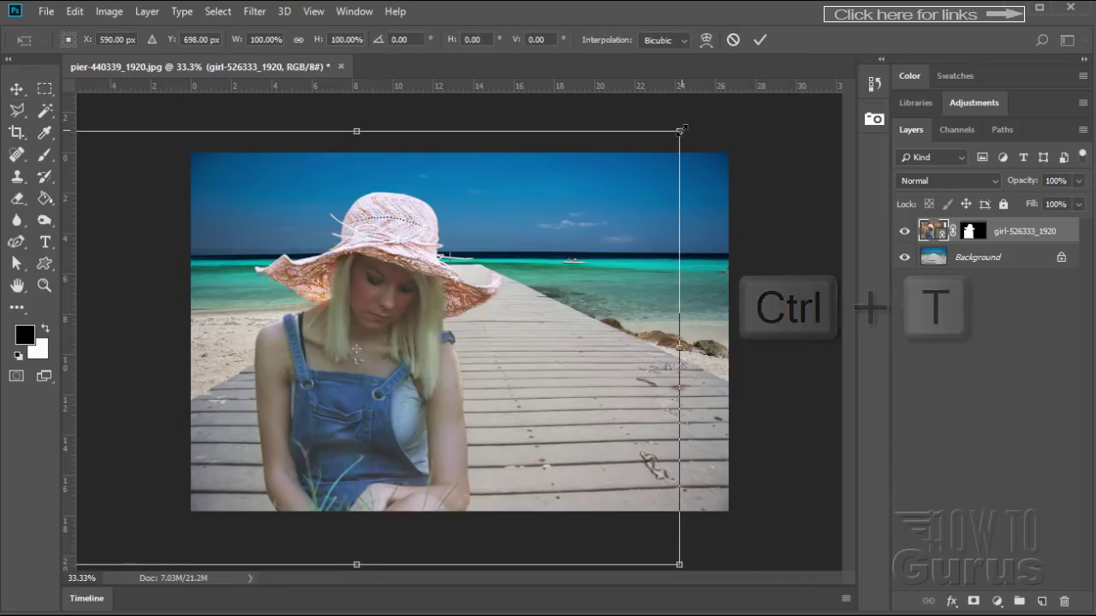
{"action": "key", "text": "shift"}
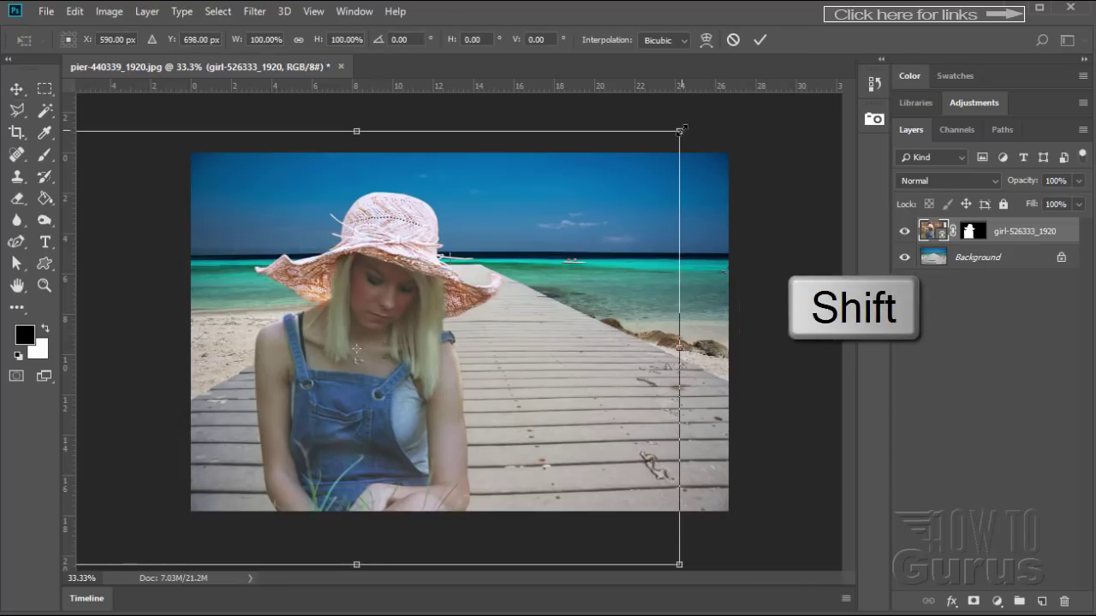
{"action": "left_click_drag", "start_coordinate": [680, 130], "coordinate": [699, 117]}
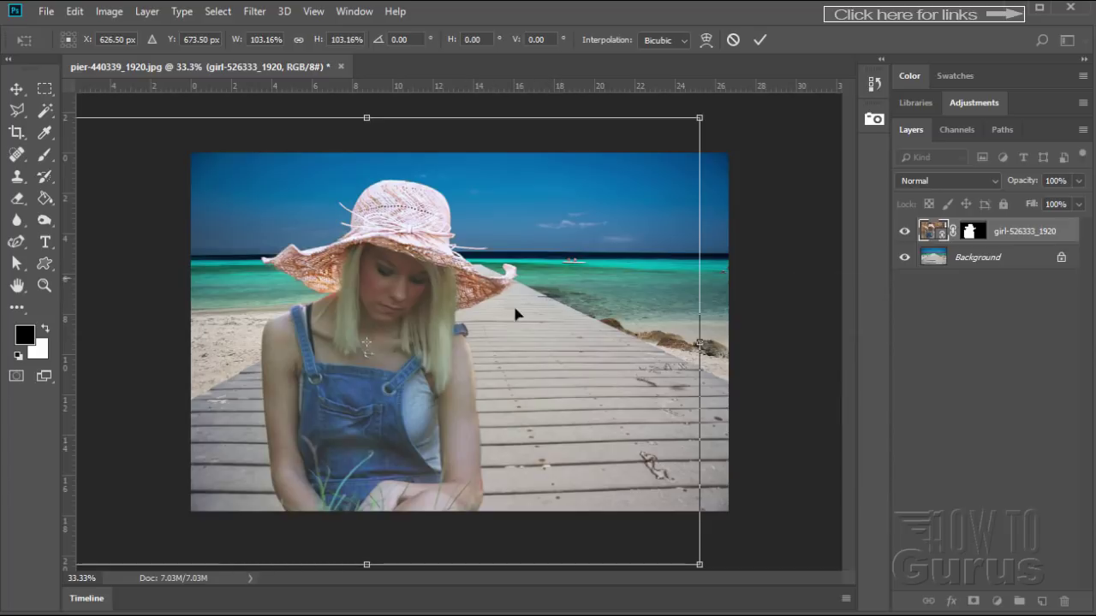
{"action": "left_click_drag", "start_coordinate": [367, 383], "coordinate": [362, 382]}
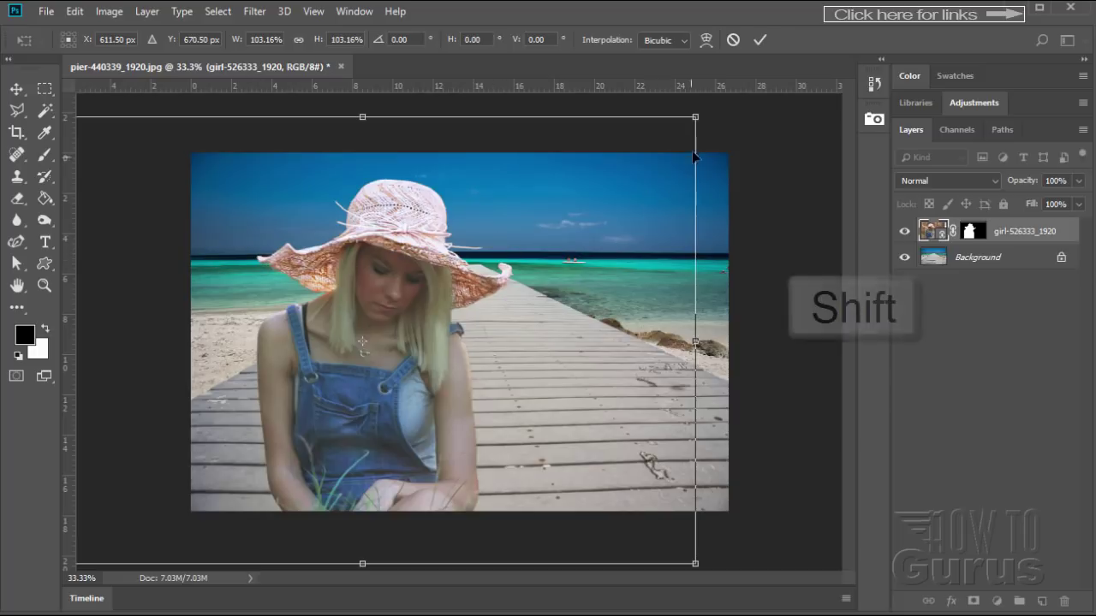
Enlarge the girl proportionally to about 105.4% and reposition her slightly further left, around X 592.5 px, Y 668 px
{"action": "left_click_drag", "start_coordinate": [695, 117], "coordinate": [704, 110]}
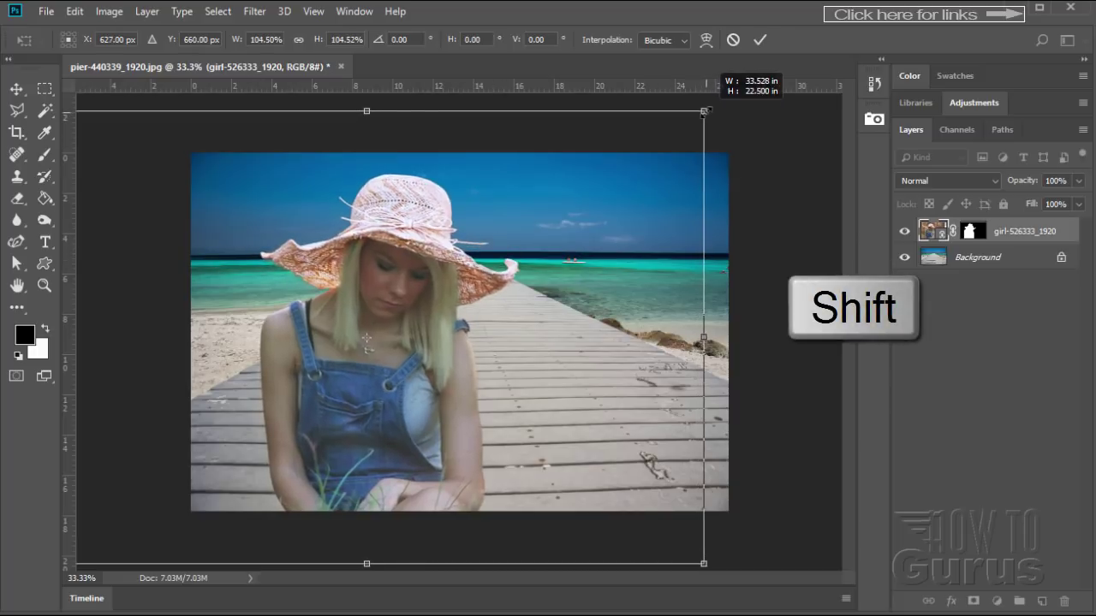
{"action": "left_click_drag", "start_coordinate": [472, 295], "coordinate": [466, 298]}
{"action": "left_click_drag", "start_coordinate": [408, 329], "coordinate": [413, 331]}
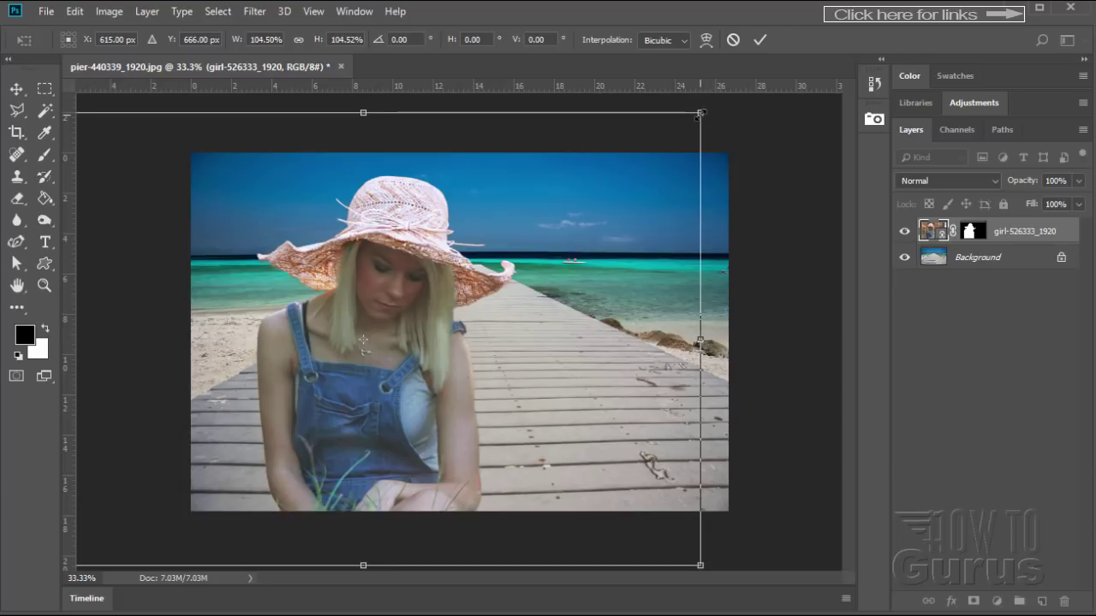
{"action": "left_click_drag", "start_coordinate": [703, 110], "coordinate": [707, 107]}
{"action": "left_click_drag", "start_coordinate": [379, 365], "coordinate": [368, 366]}
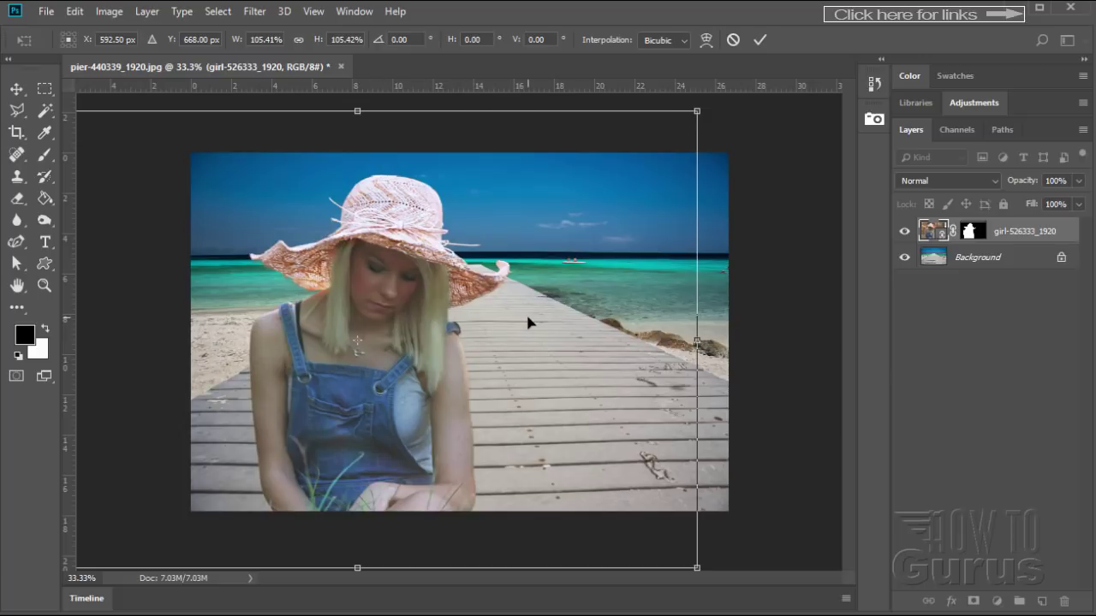
Nudge the girl vertically within the transform until her layer's reference point sits at Y 674 px
{"action": "key", "text": "Up"}
{"action": "key", "text": "Up"}
{"action": "key", "text": "Up"}
{"action": "key", "text": "Up"}
{"action": "key", "text": "Up"}
{"action": "key", "text": "Up"}
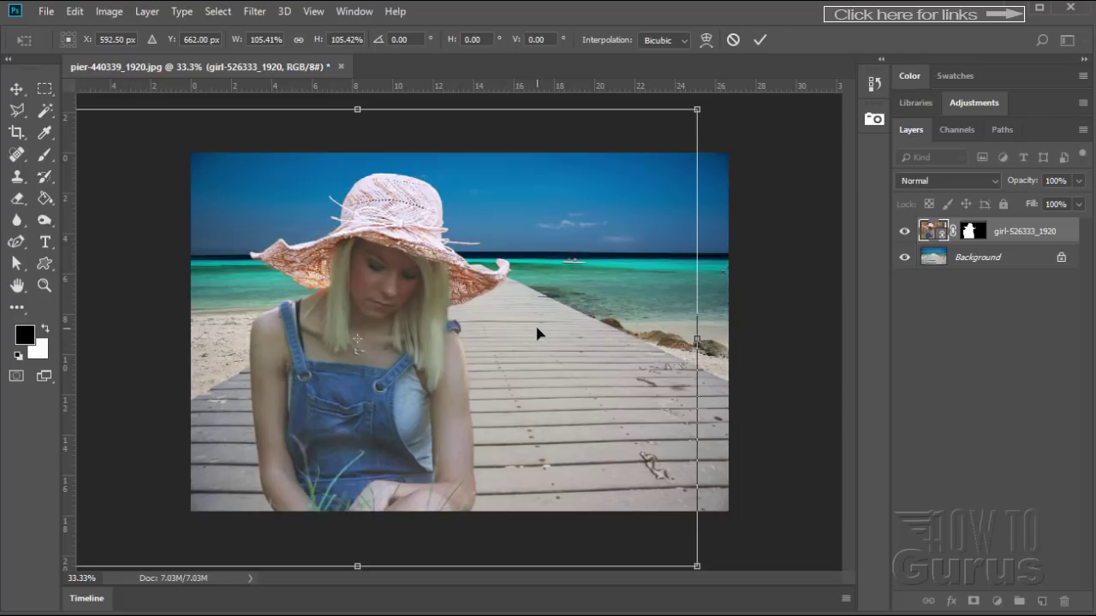
{"action": "key", "text": "Down"}
{"action": "key", "text": "Down"}
{"action": "key", "text": "Down"}
{"action": "key", "text": "Down"}
{"action": "key", "text": "Down"}
{"action": "key", "text": "Down"}
{"action": "key", "text": "Down"}
{"action": "key", "text": "Down"}
{"action": "key", "text": "Down"}
{"action": "key", "text": "Down"}
{"action": "key", "text": "Down"}
{"action": "key", "text": "Down"}
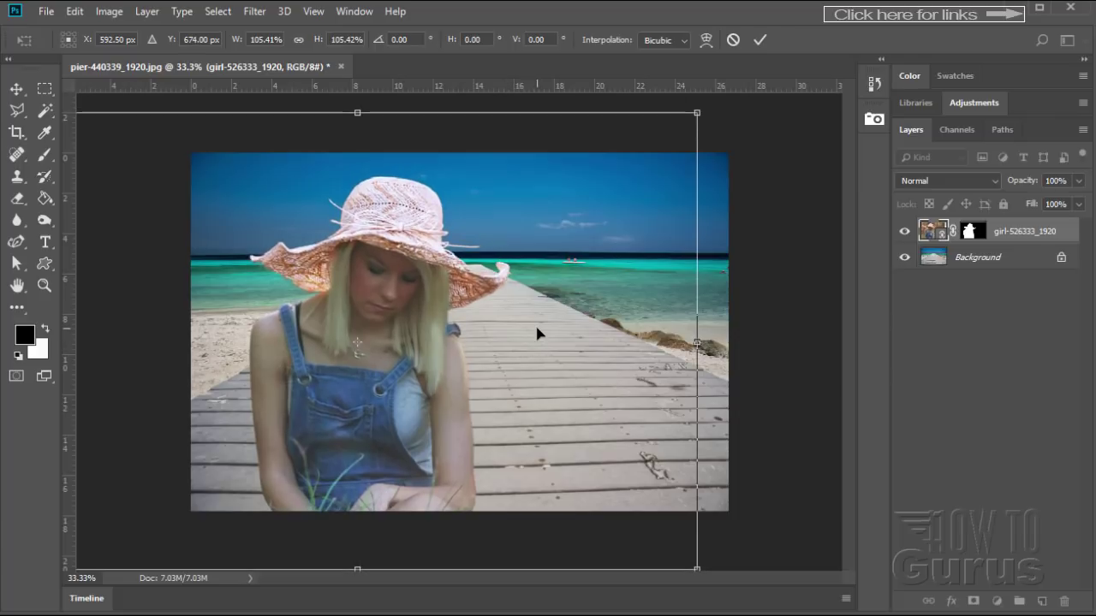
Nudge the girl upward until her layer's reference point sits at Y 659 px, and commit the transform
{"action": "key", "text": "Up"}
{"action": "key", "text": "Up"}
{"action": "key", "text": "Up"}
{"action": "key", "text": "Up"}
{"action": "key", "text": "Up"}
{"action": "key", "text": "Up"}
{"action": "key", "text": "Up"}
{"action": "key", "text": "Up"}
{"action": "key", "text": "Up"}
{"action": "key", "text": "Up"}
{"action": "key", "text": "Up"}
{"action": "key", "text": "Up"}
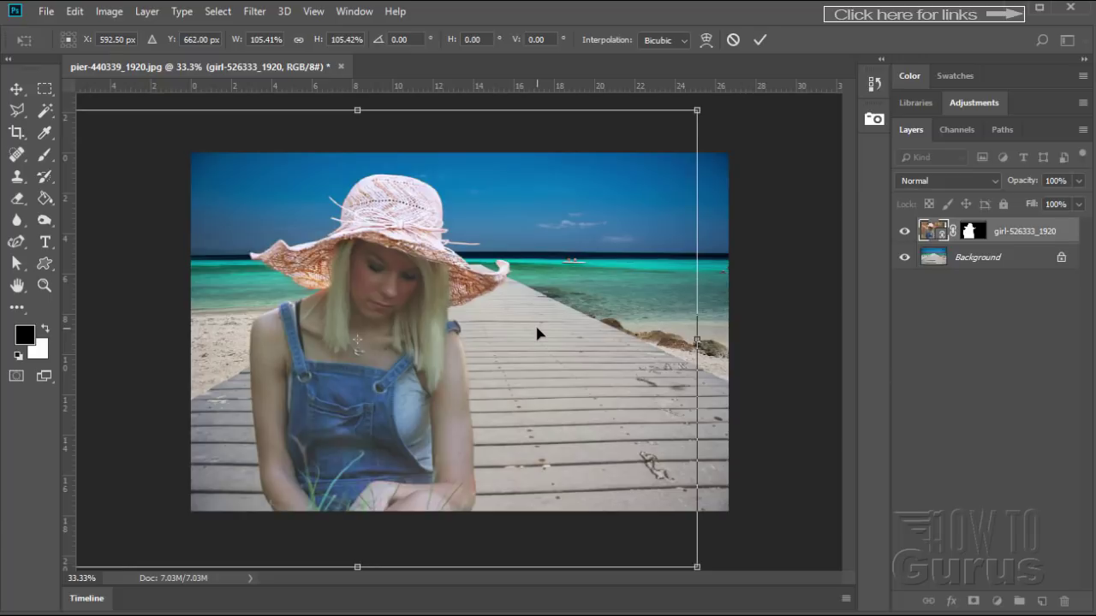
{"action": "key", "text": "Up"}
{"action": "key", "text": "Up"}
{"action": "key", "text": "Up"}
{"action": "key", "text": "Up"}
{"action": "key", "text": "Up"}
{"action": "key", "text": "Up"}
{"action": "key", "text": "Up"}
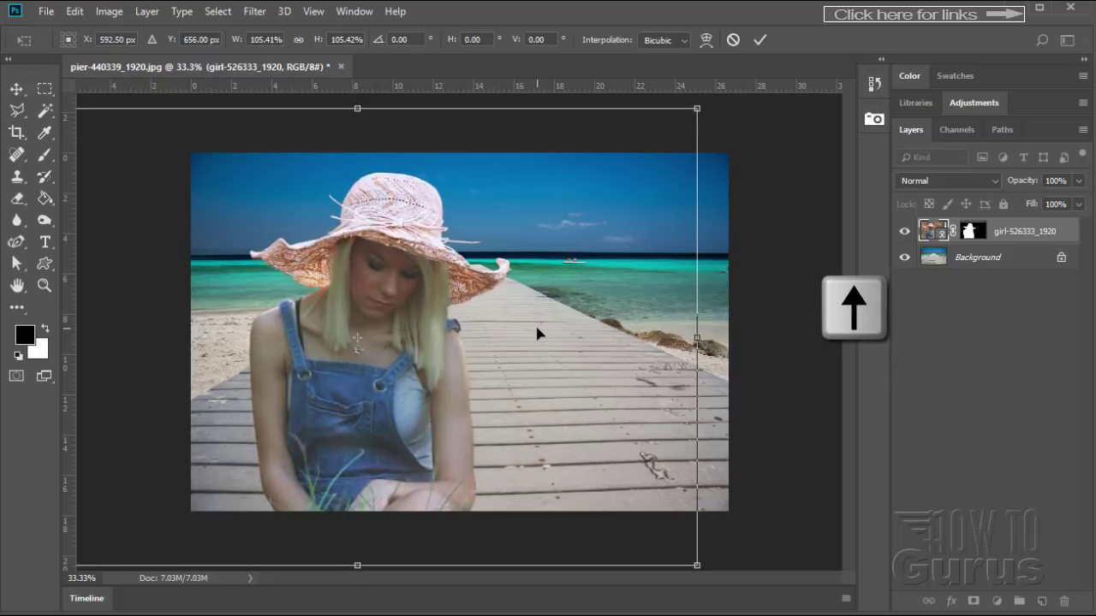
{"action": "key", "text": "Up"}
{"action": "key", "text": "Up"}
{"action": "key", "text": "Down"}
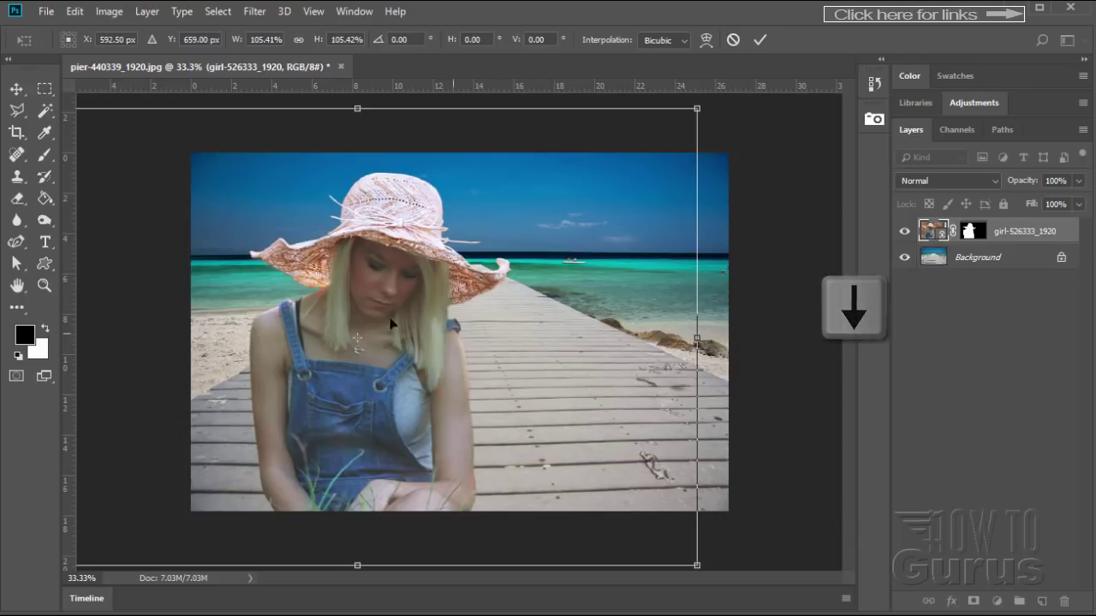
{"action": "left_click", "coordinate": [759, 41]}
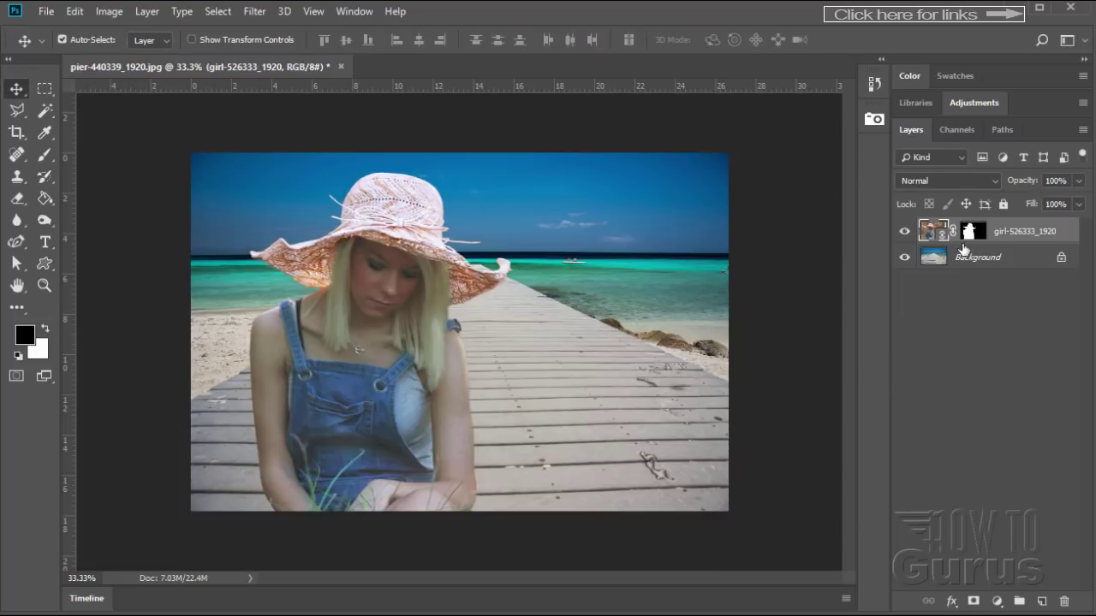
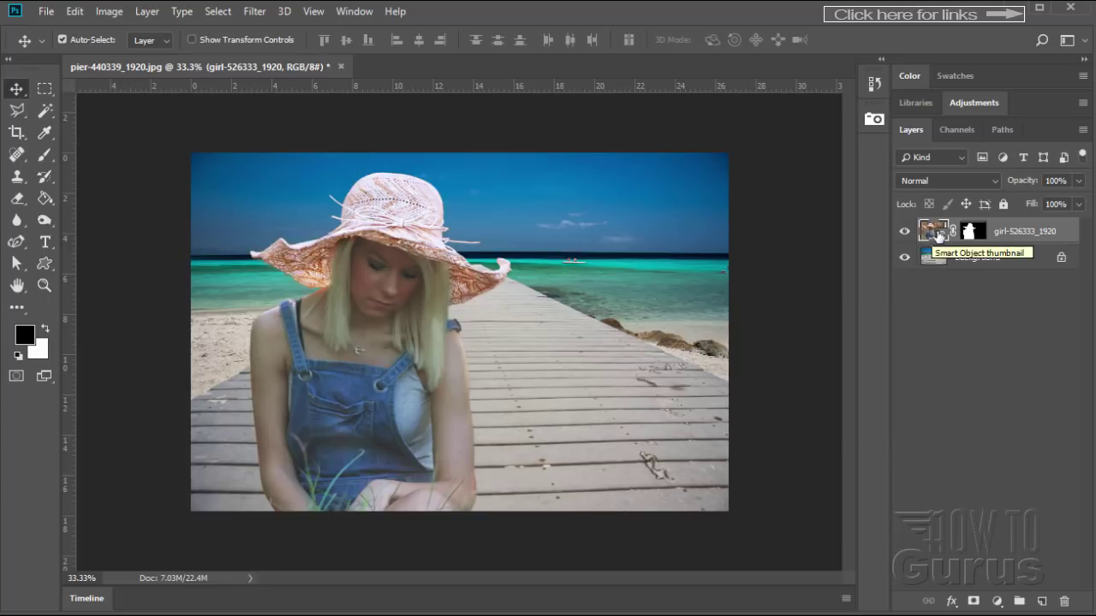
Duplicate the girl layer, hide the original as a backup, and rasterize the copy
{"action": "left_click_drag", "start_coordinate": [938, 236], "coordinate": [1047, 599]}
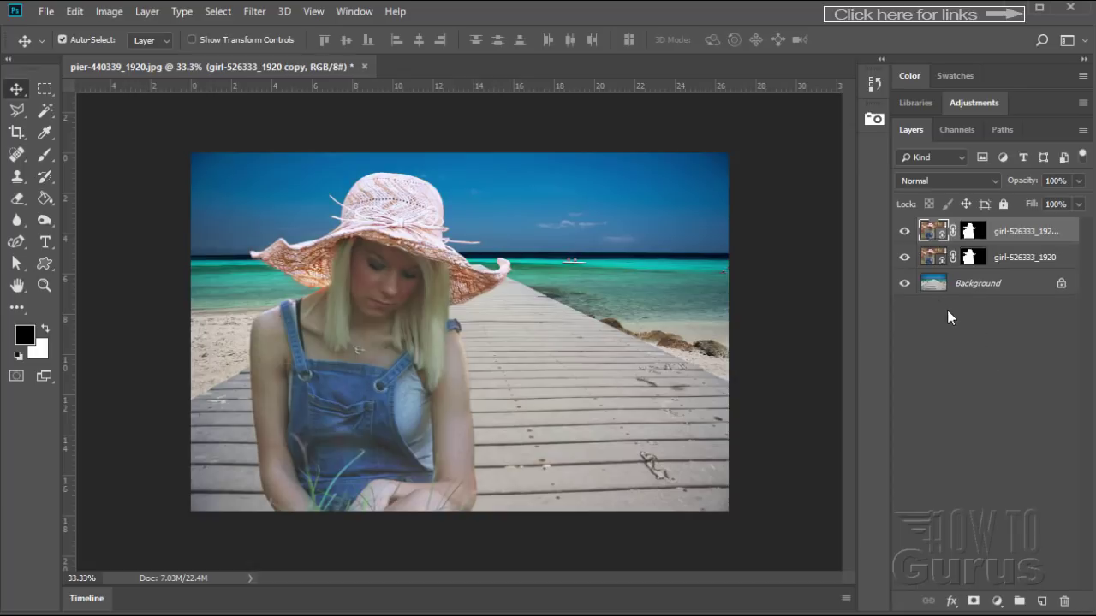
{"action": "left_click", "coordinate": [904, 257]}
{"action": "right_click", "coordinate": [999, 237]}
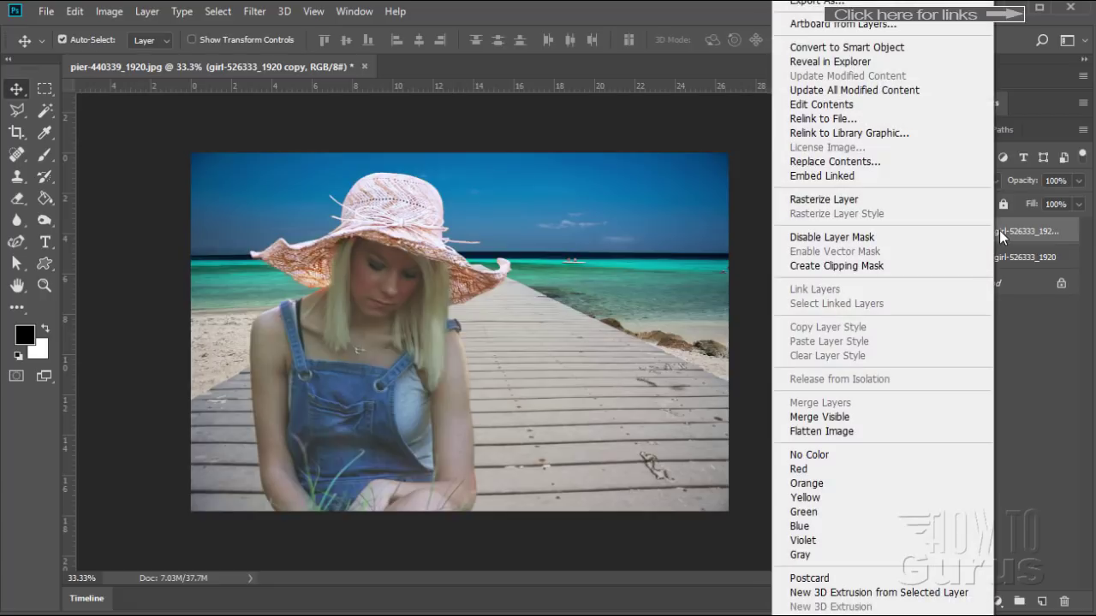
{"action": "left_click", "coordinate": [822, 196]}
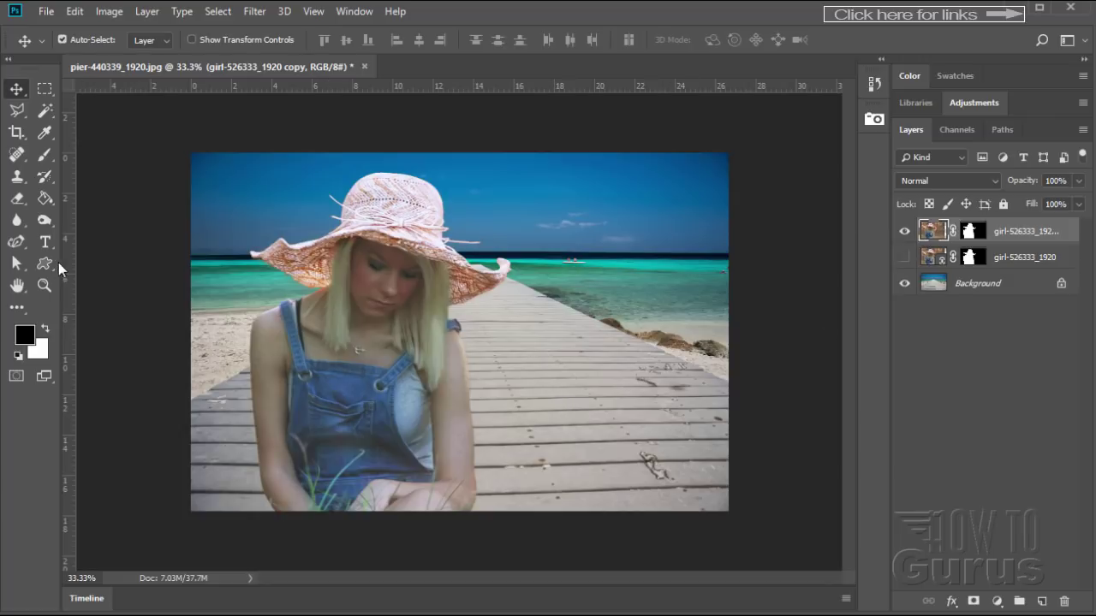
Add a Levels adjustment layer above the girl copy, clipped to it with the previous layer as clipping mask
{"action": "left_click", "coordinate": [148, 11]}
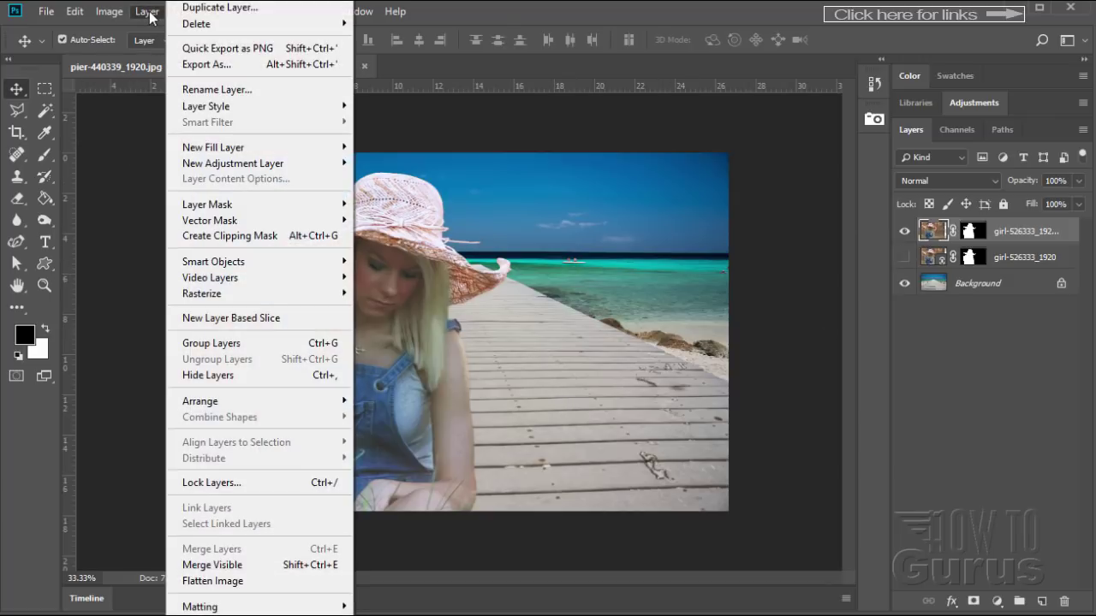
{"action": "mouse_move", "coordinate": [338, 163]}
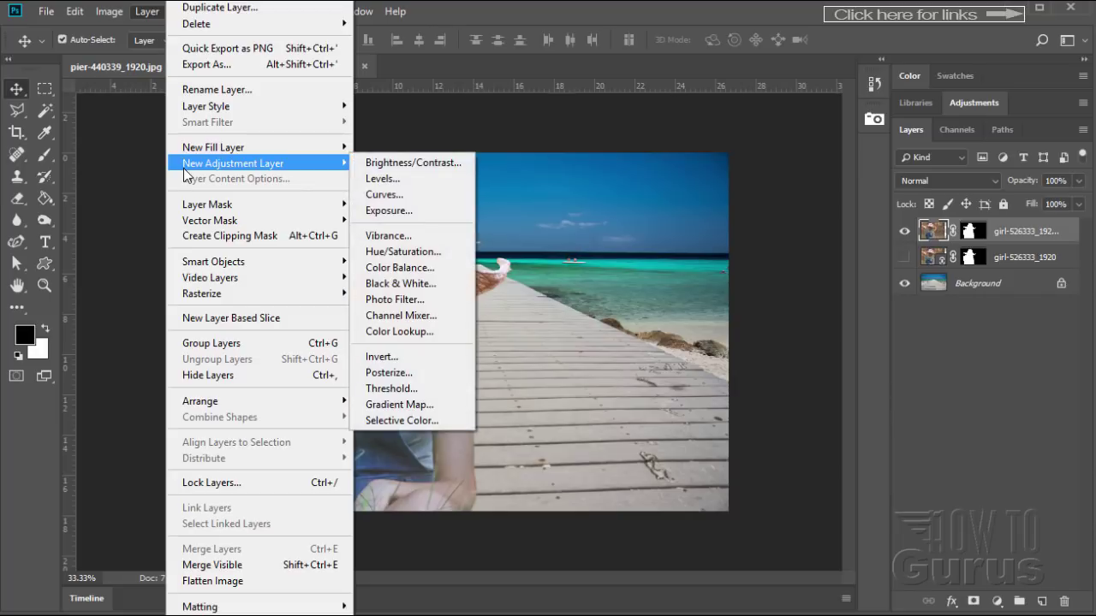
{"action": "left_click", "coordinate": [382, 179]}
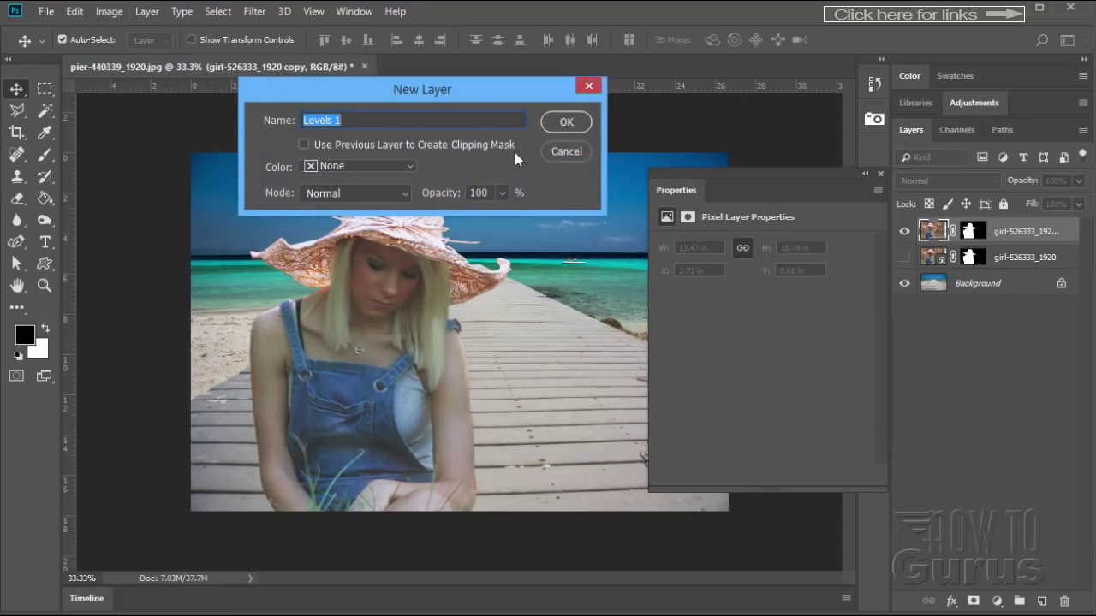
{"action": "left_click", "coordinate": [304, 145]}
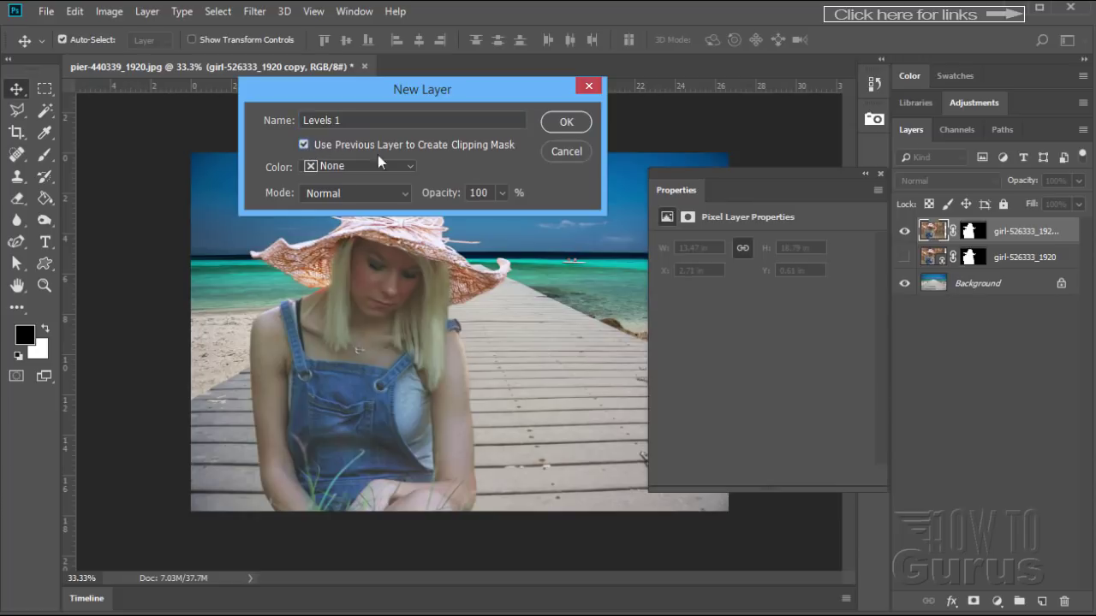
{"action": "left_click", "coordinate": [567, 119]}
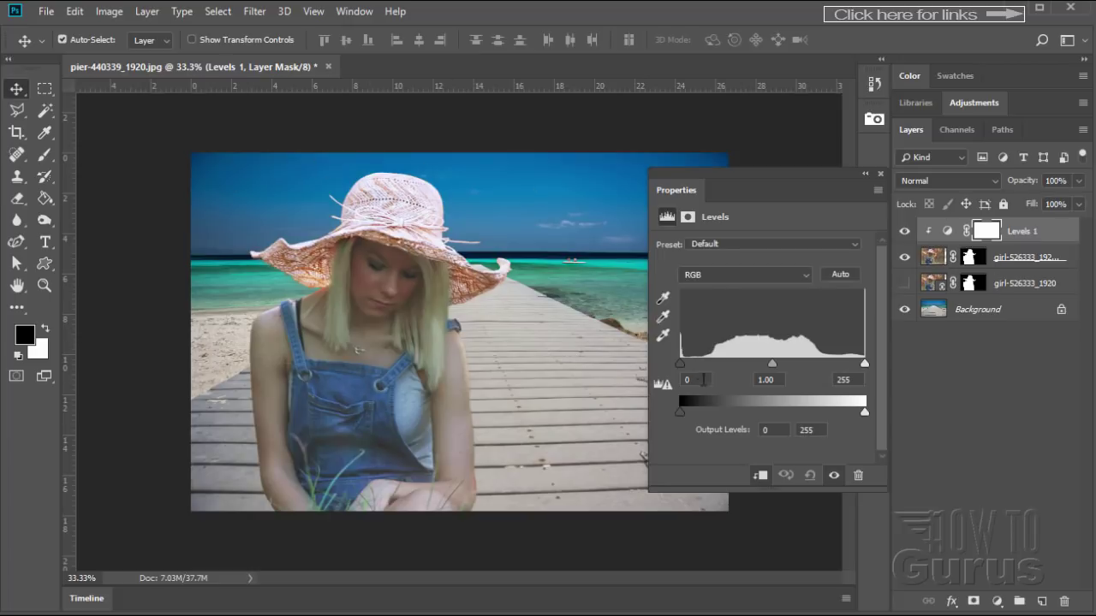
Set the girl's Levels input values to 50 for shadows, 1.64 for midtones and 239 for highlights
{"action": "left_click_drag", "start_coordinate": [681, 365], "coordinate": [702, 365]}
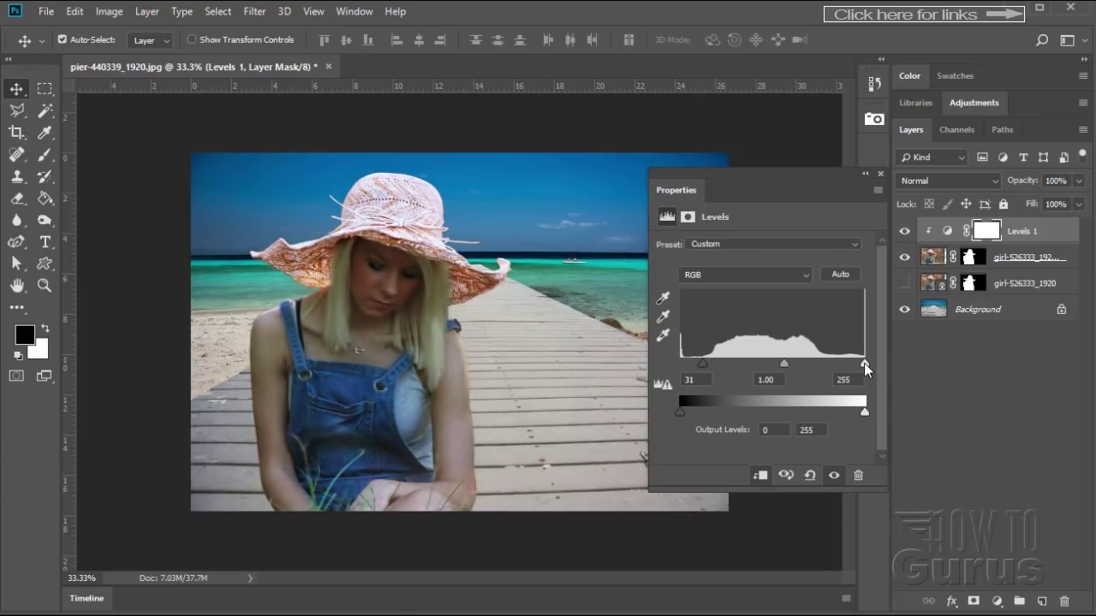
{"action": "left_click_drag", "start_coordinate": [863, 363], "coordinate": [854, 354]}
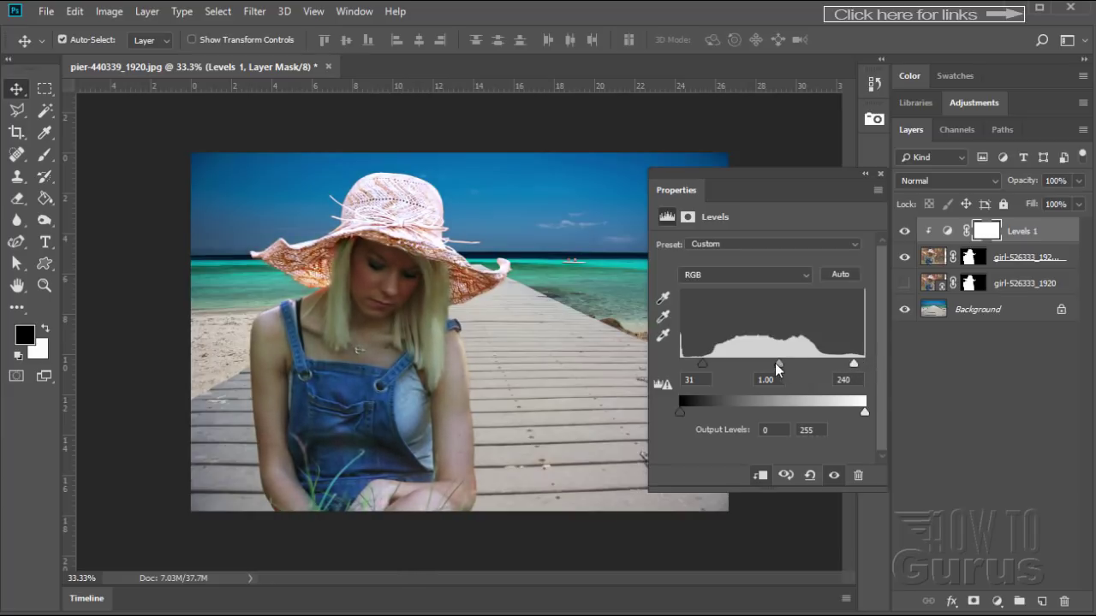
{"action": "left_click_drag", "start_coordinate": [774, 363], "coordinate": [770, 359]}
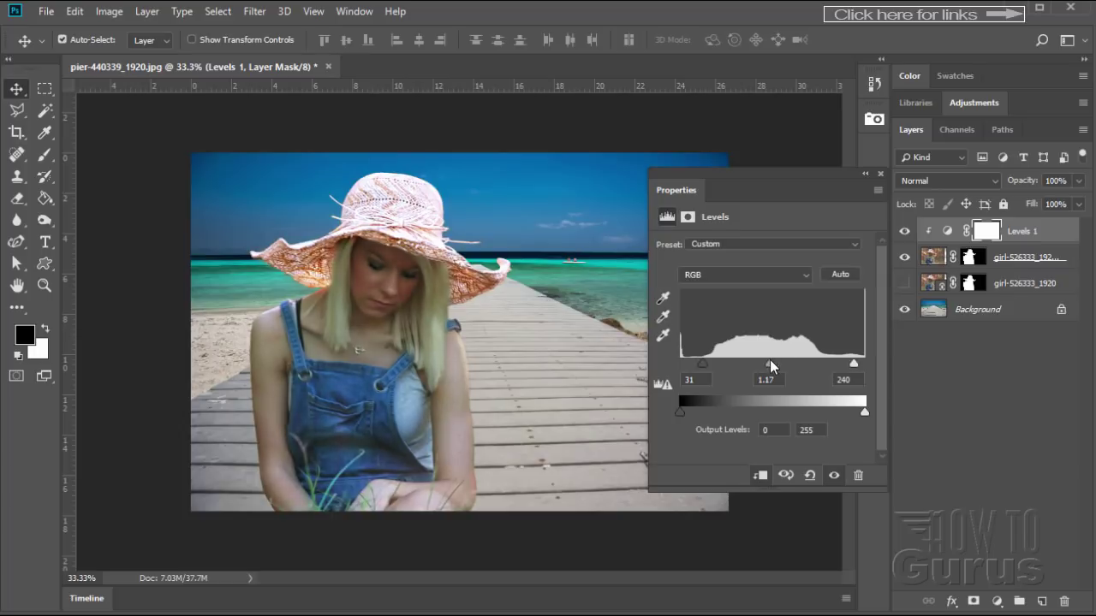
{"action": "left_click_drag", "start_coordinate": [701, 369], "coordinate": [692, 369]}
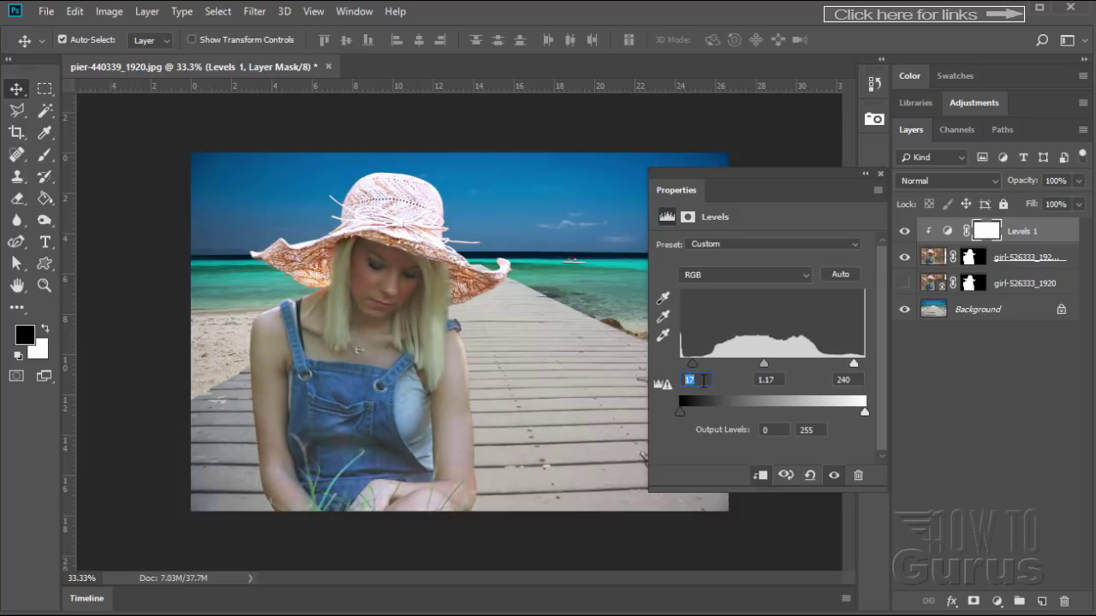
{"action": "type", "text": "50"}
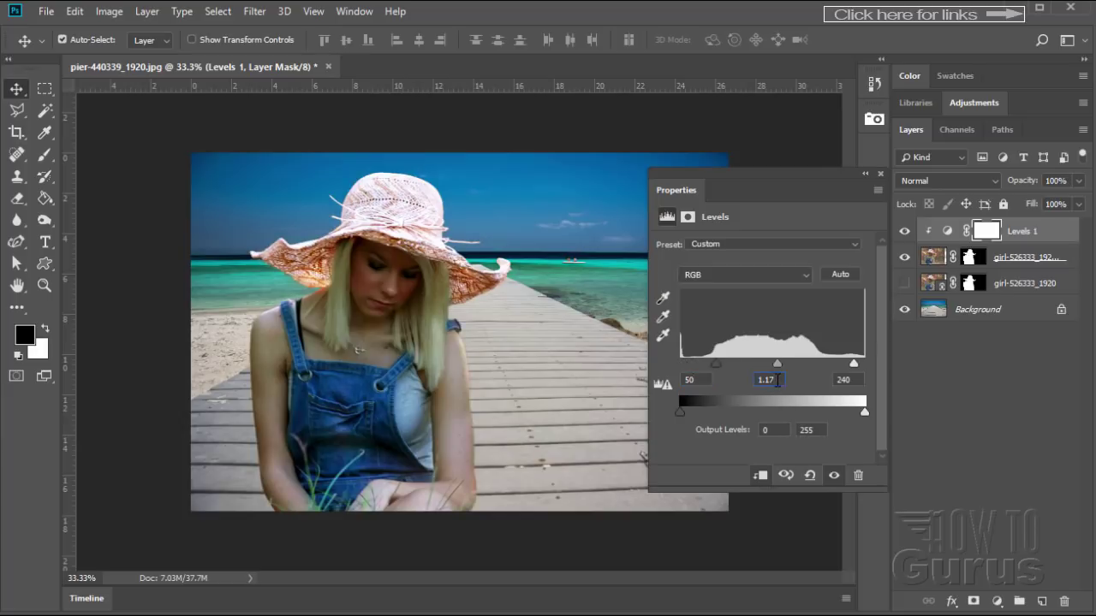
{"action": "type", "text": "1."}
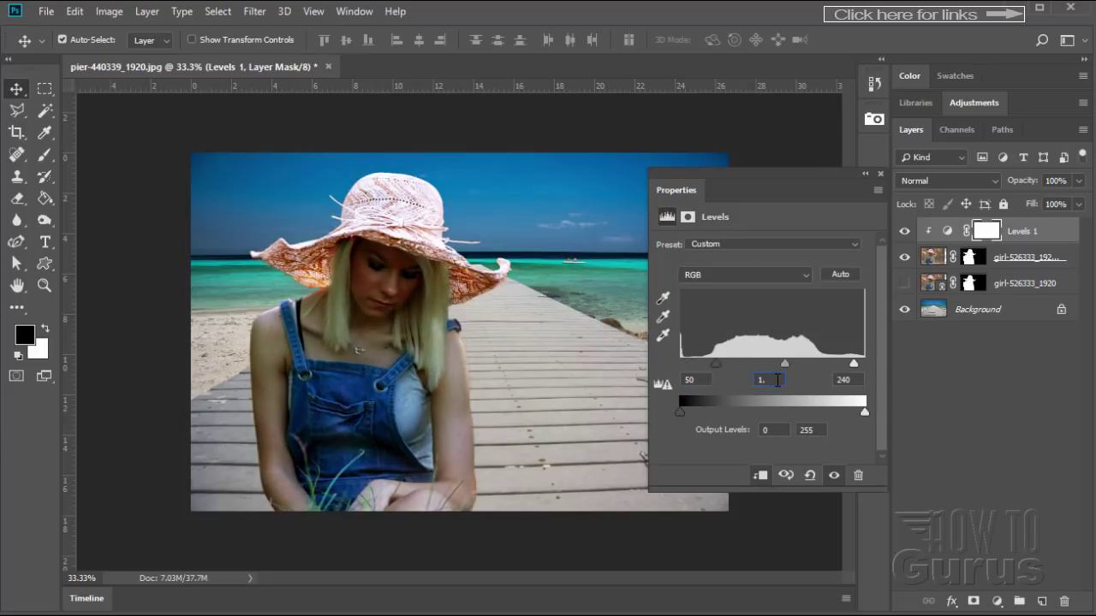
{"action": "type", "text": "64"}
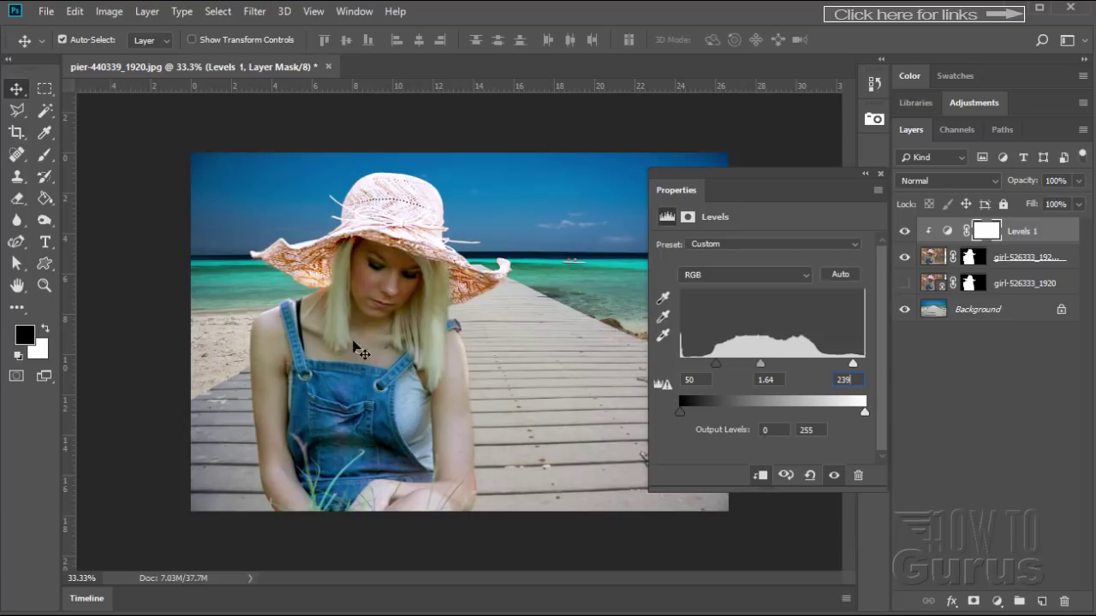
{"action": "left_click", "coordinate": [880, 173]}
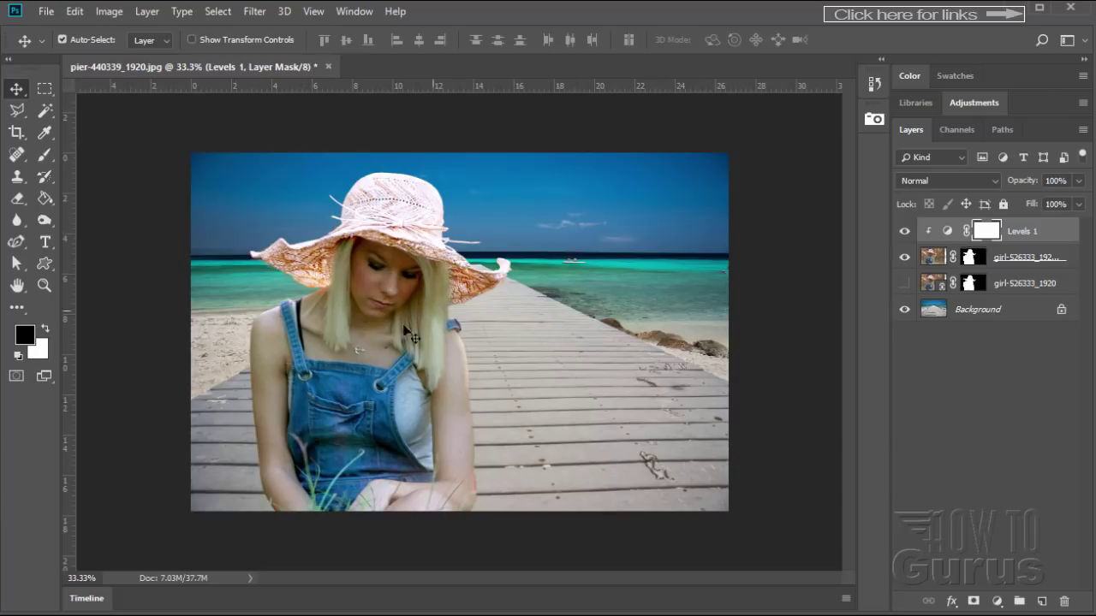
Add a Photo Filter adjustment layer above the Levels layer, clipped to the girl copy
{"action": "left_click", "coordinate": [148, 13]}
{"action": "mouse_move", "coordinate": [205, 165]}
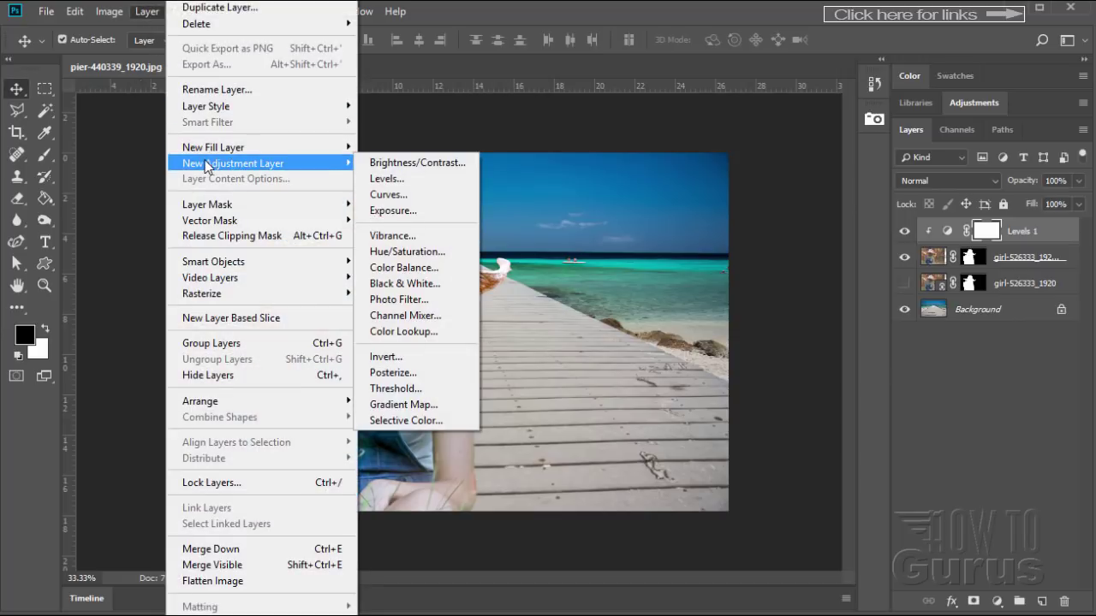
{"action": "left_click", "coordinate": [392, 300]}
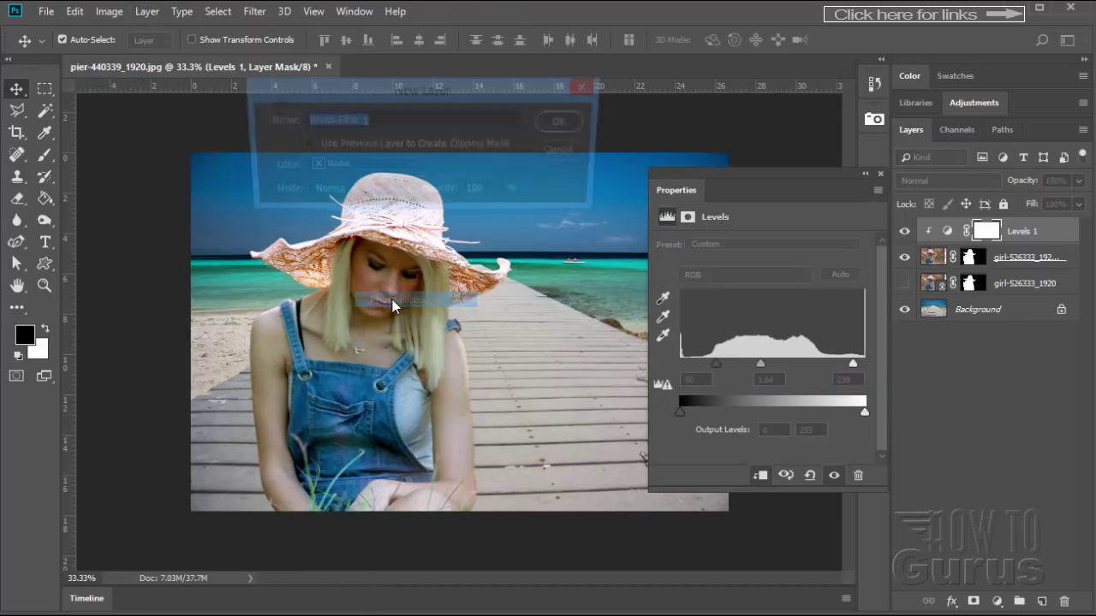
{"action": "left_click", "coordinate": [324, 145]}
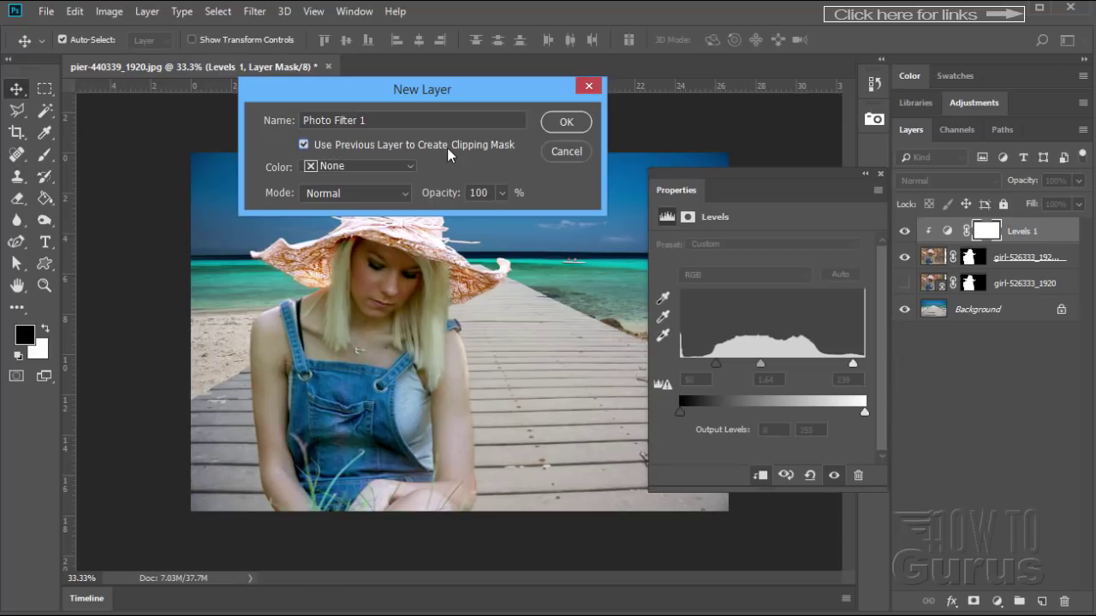
{"action": "left_click", "coordinate": [560, 129]}
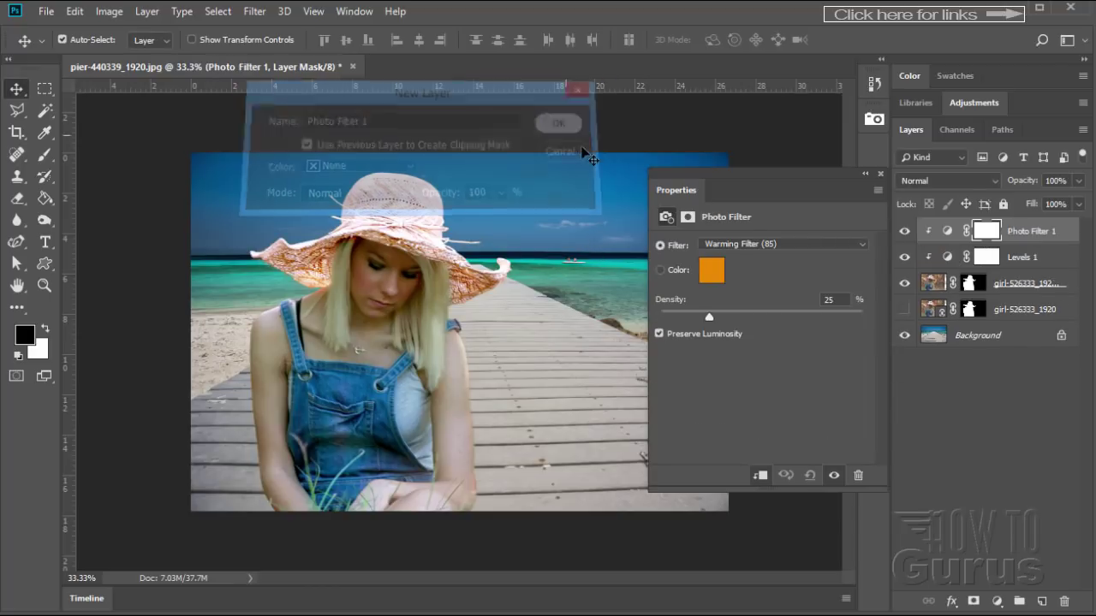
Change the photo filter to Cooling Filter (80) with a density of 15%
{"action": "left_click", "coordinate": [742, 246]}
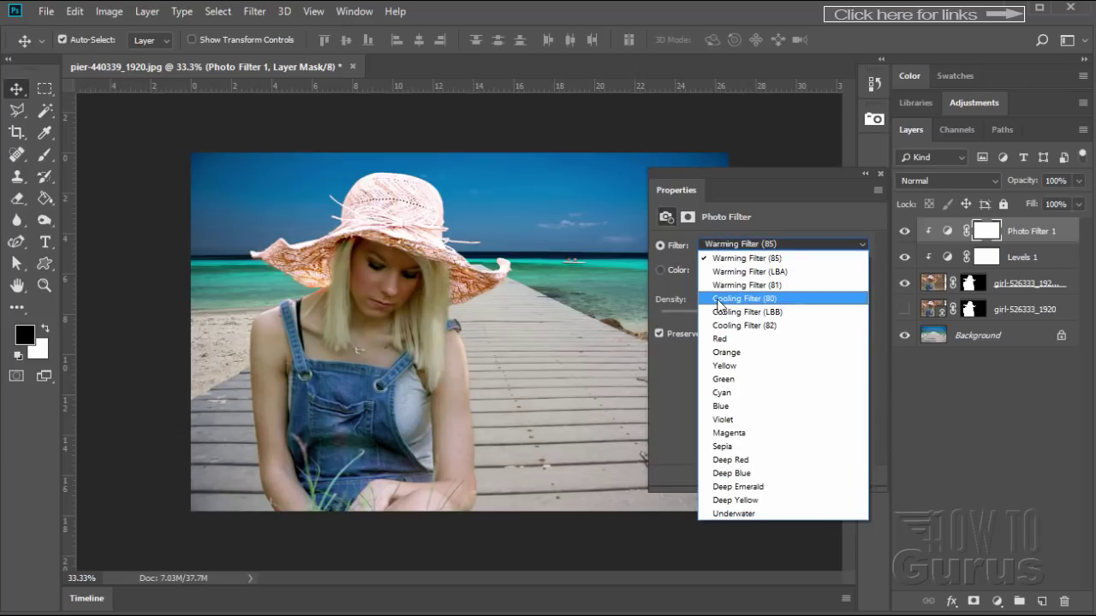
{"action": "left_click", "coordinate": [756, 300]}
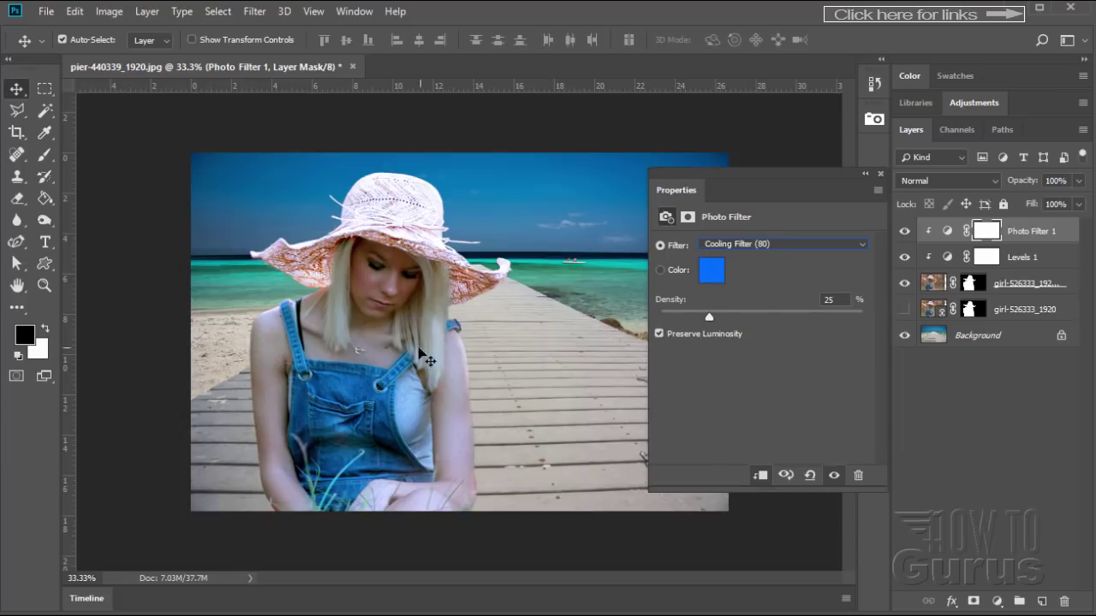
{"action": "left_click", "coordinate": [833, 299]}
{"action": "type", "text": "15"}
Toggle the photo filter's visibility to compare the girl's colour with and without it, leaving the filter on
{"action": "left_click", "coordinate": [835, 476]}
{"action": "left_click", "coordinate": [835, 475]}
{"action": "left_click", "coordinate": [835, 476]}
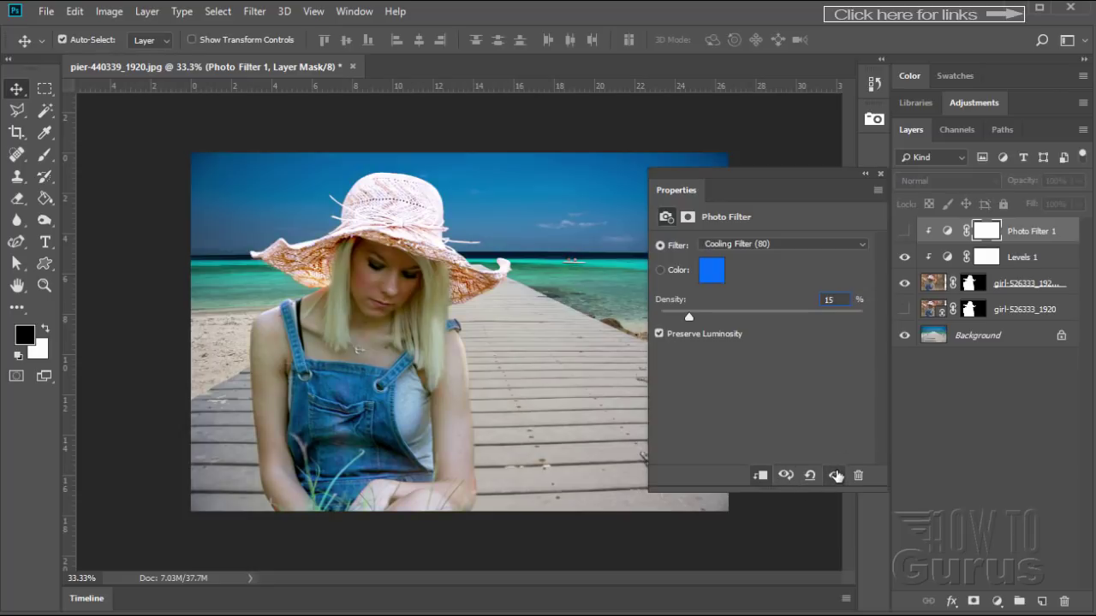
{"action": "left_click", "coordinate": [879, 174]}
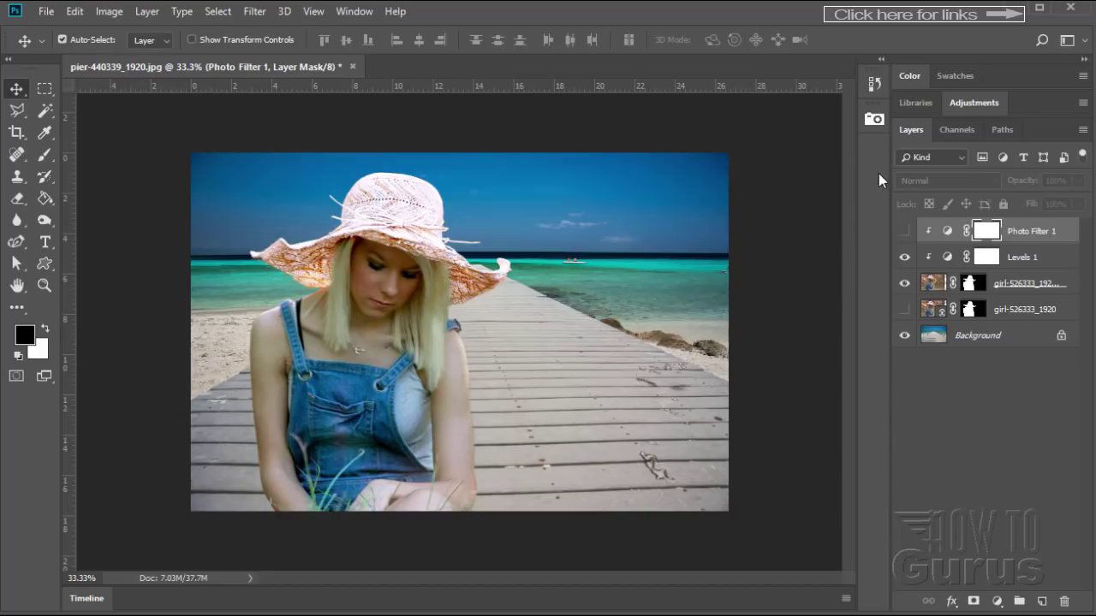
{"action": "left_click", "coordinate": [904, 233]}
{"action": "left_click", "coordinate": [904, 233]}
{"action": "left_click", "coordinate": [904, 233]}
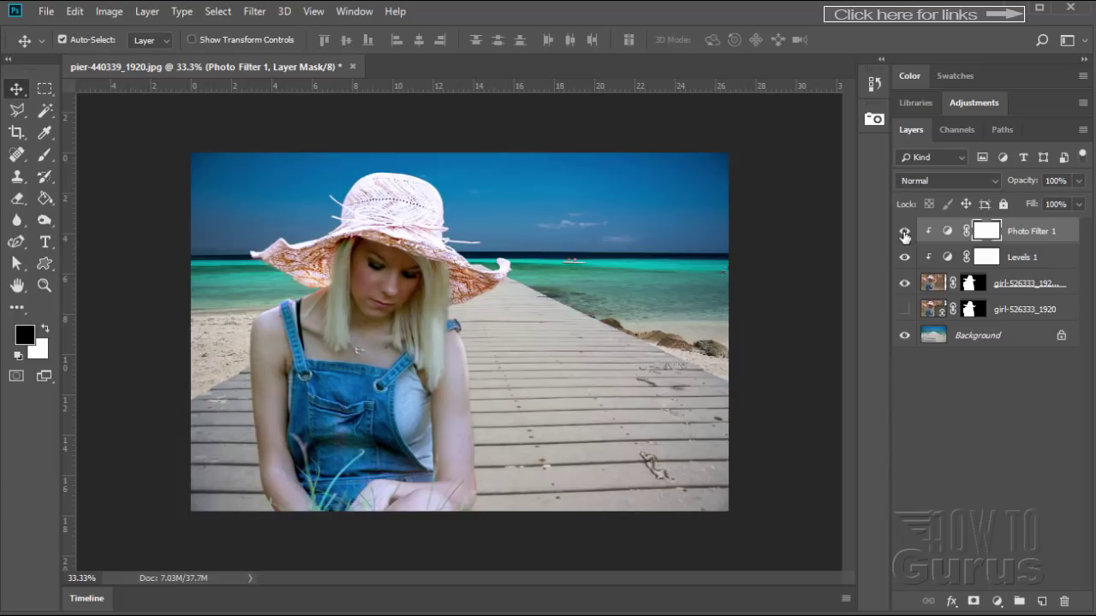
{"action": "left_click", "coordinate": [903, 231]}
{"action": "left_click", "coordinate": [904, 232]}
{"action": "left_click", "coordinate": [904, 232]}
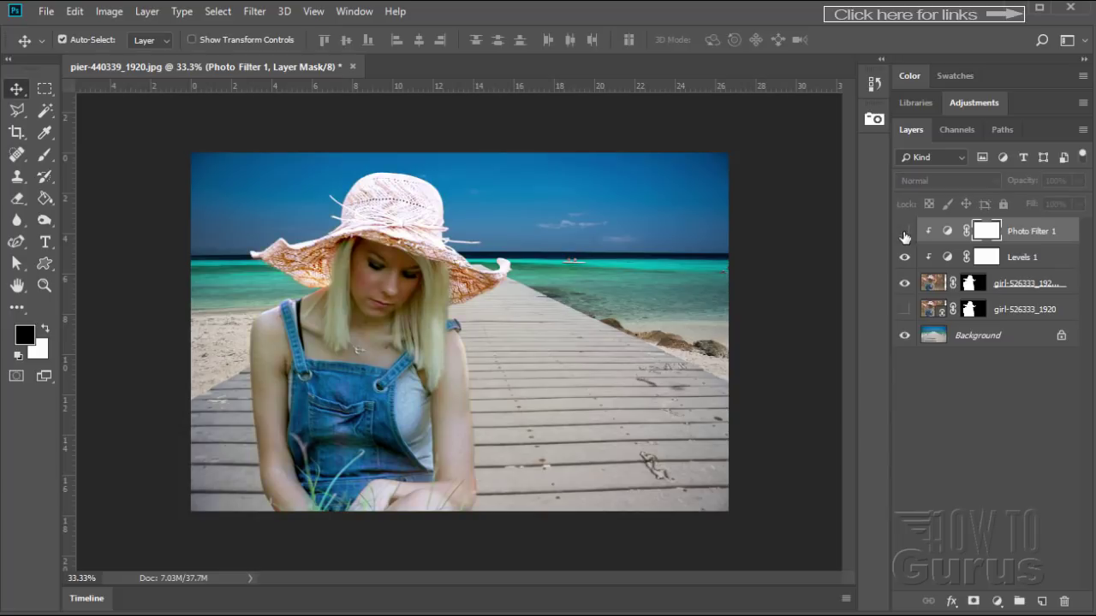
{"action": "left_click", "coordinate": [903, 232]}
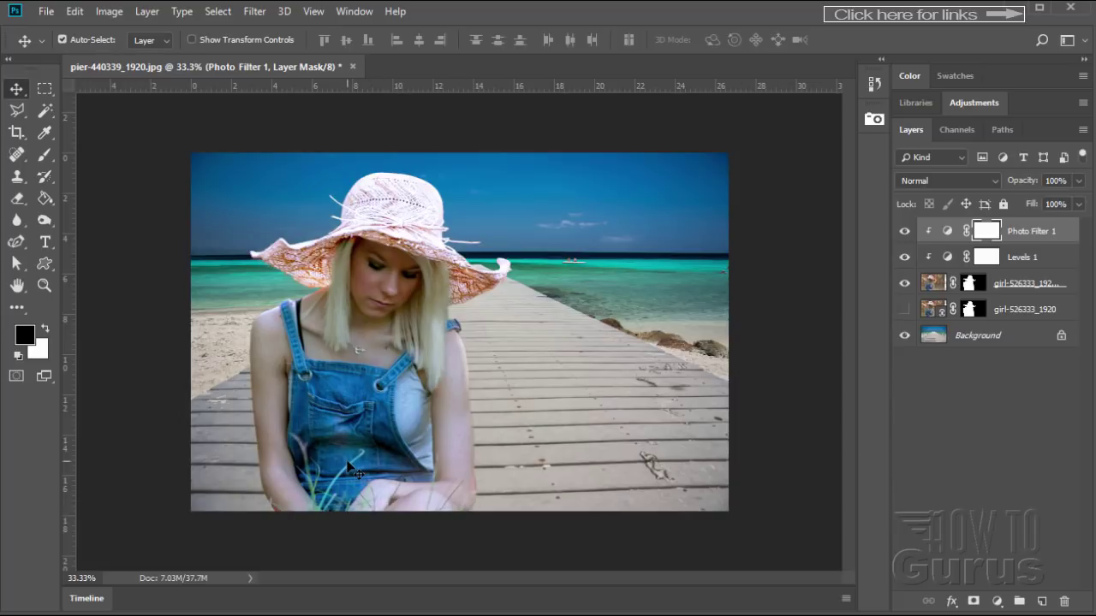
On the girl copy's image, use the Clone Stamp to cover the curled upper part of the long grass blade with denim
{"action": "left_click", "coordinate": [932, 289]}
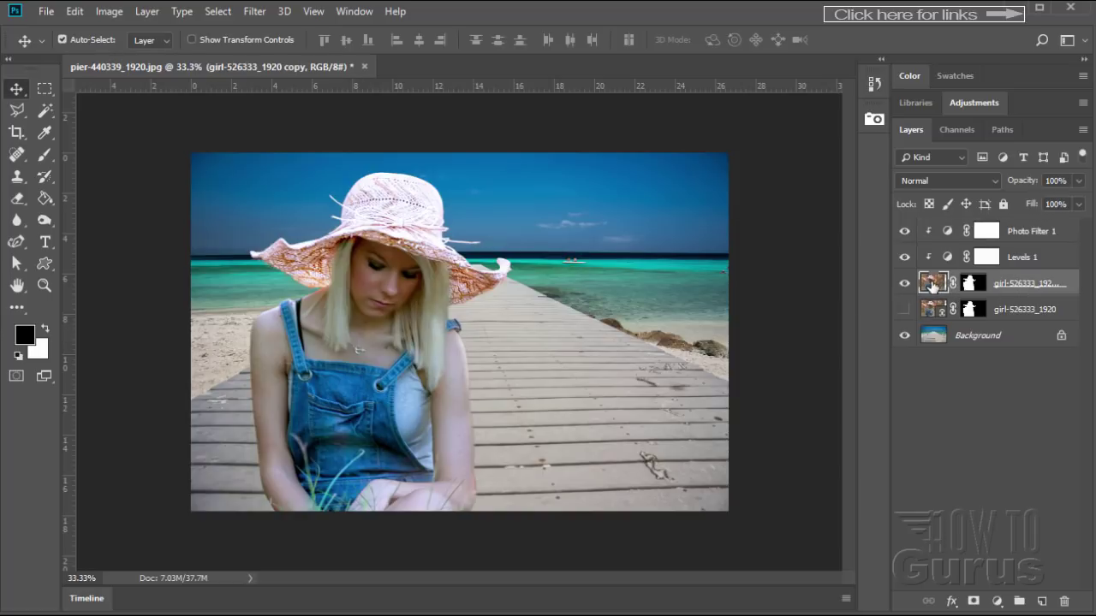
{"action": "left_click", "coordinate": [44, 285]}
{"action": "left_click", "coordinate": [379, 455]}
{"action": "left_click", "coordinate": [379, 456]}
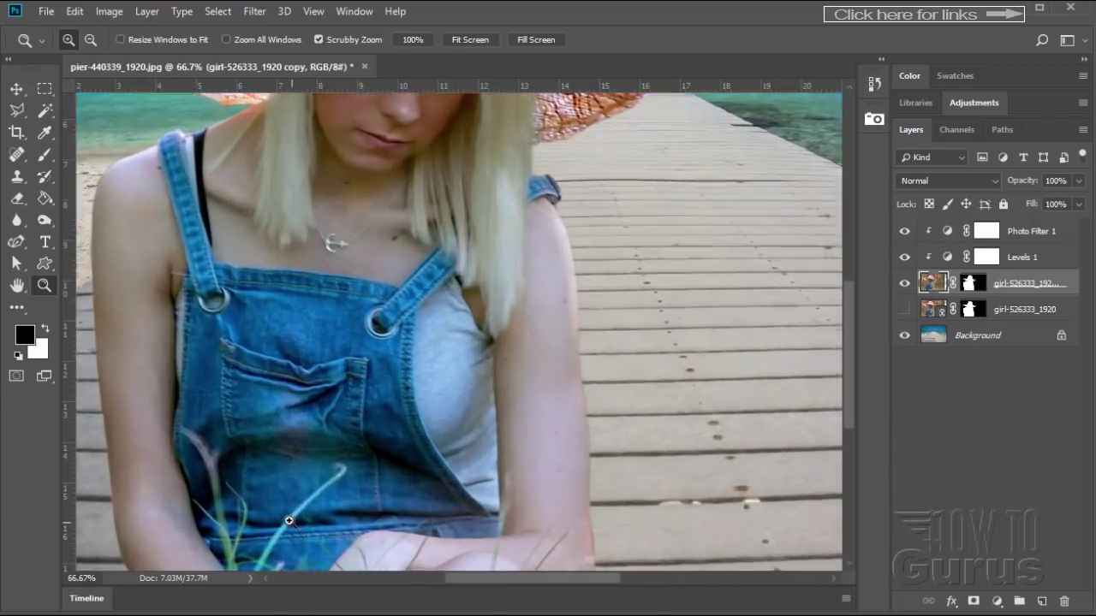
{"action": "left_click", "coordinate": [274, 508]}
{"action": "left_click", "coordinate": [270, 509]}
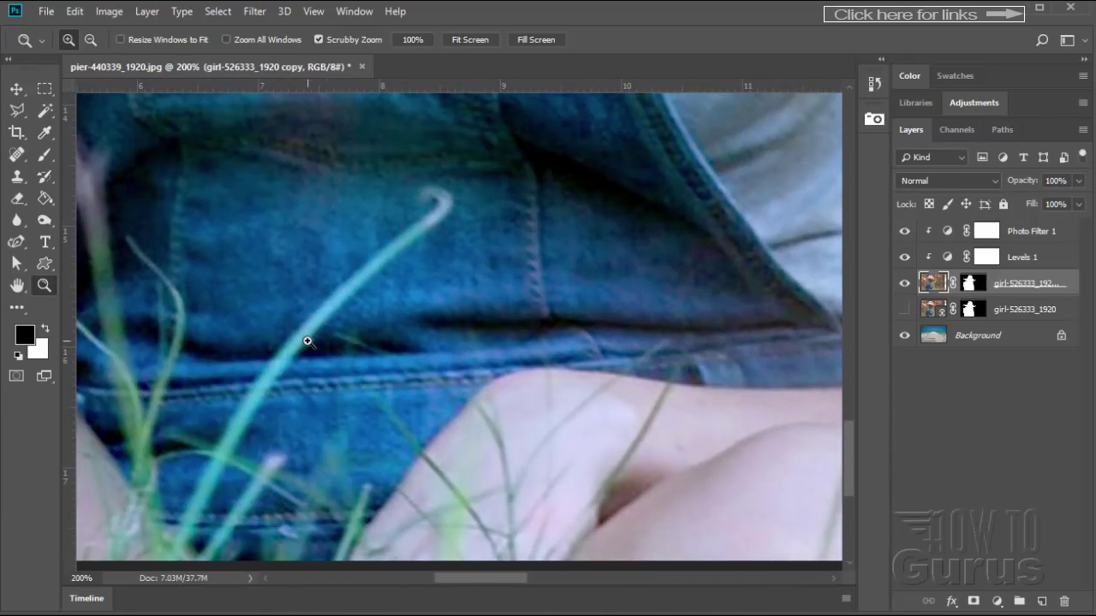
{"action": "left_click", "coordinate": [335, 310], "text": "alt"}
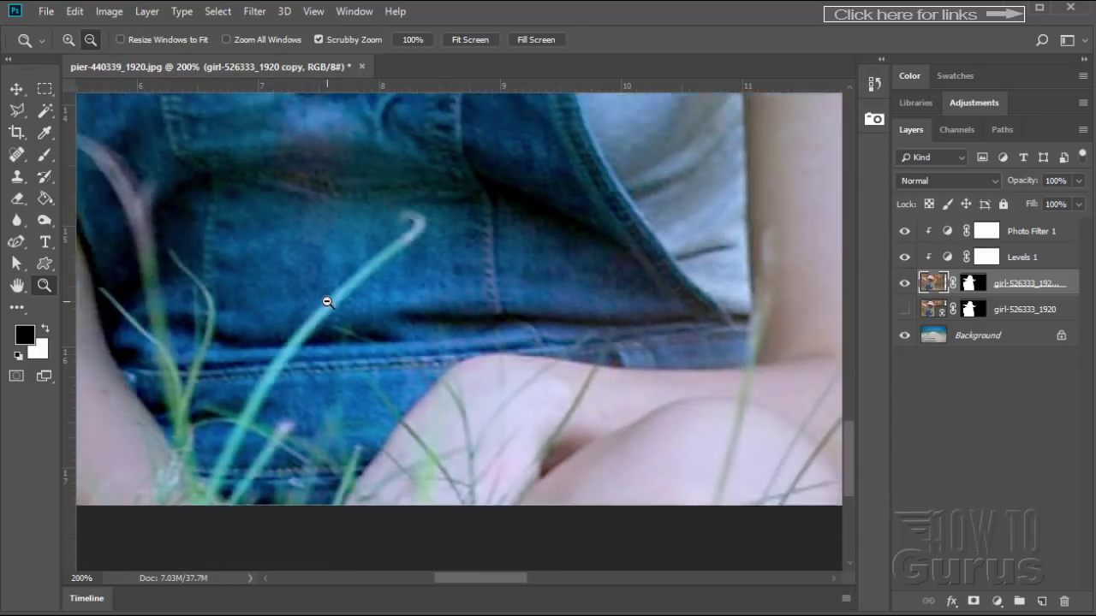
{"action": "left_click_drag", "start_coordinate": [489, 582], "coordinate": [472, 580]}
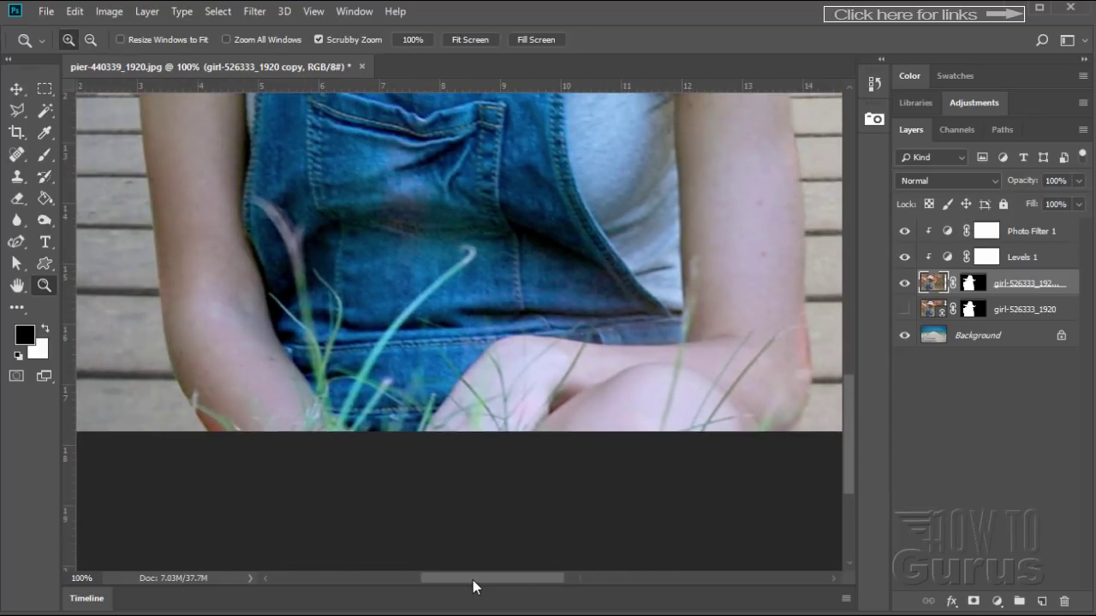
{"action": "left_click_drag", "start_coordinate": [853, 471], "coordinate": [845, 433]}
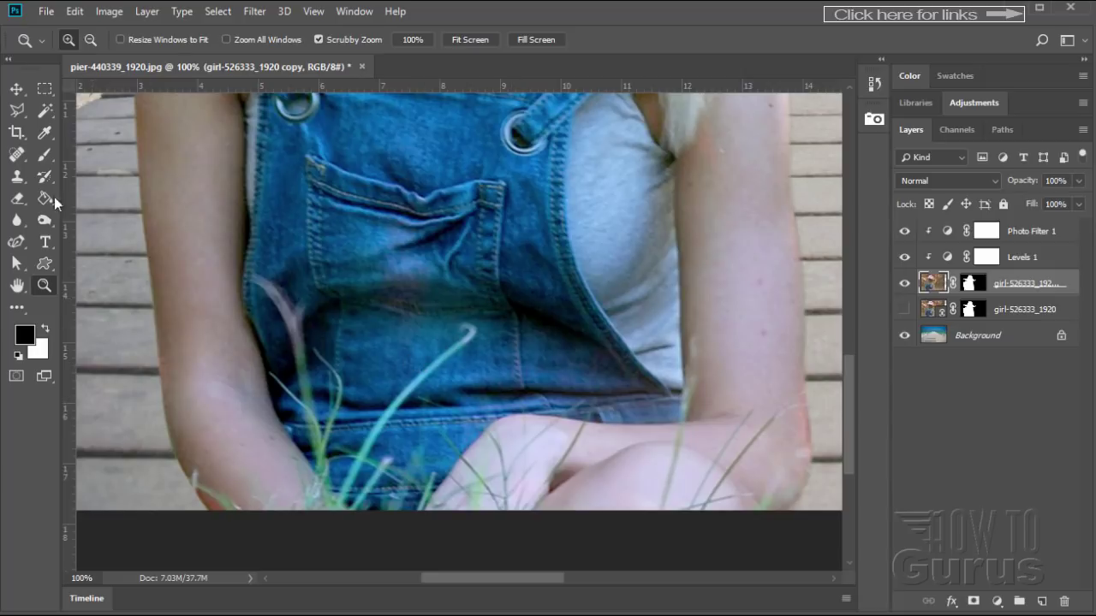
{"action": "left_click", "coordinate": [18, 178]}
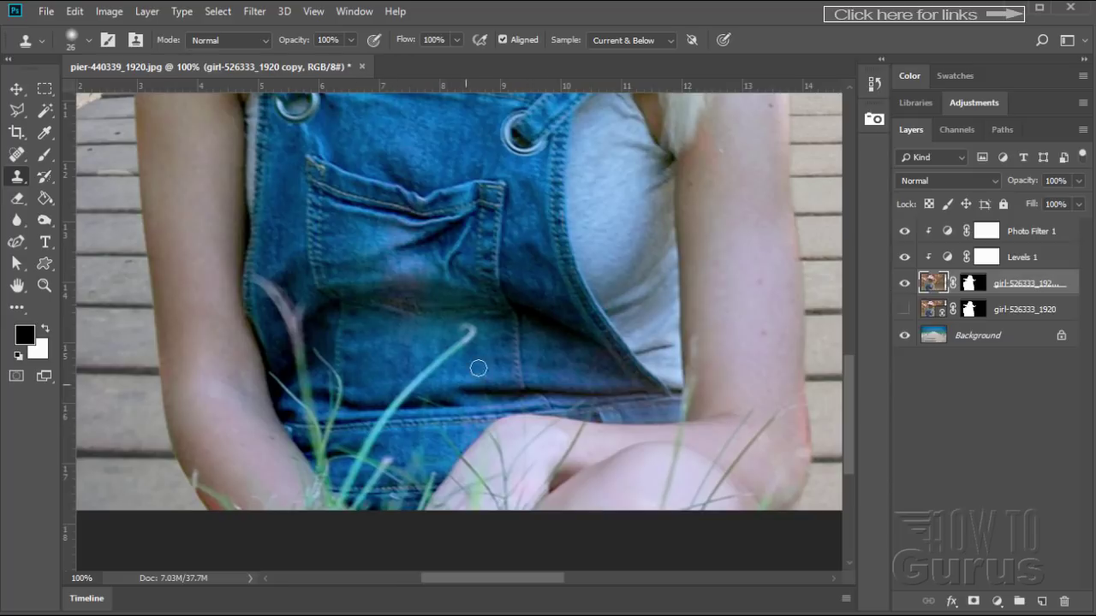
{"action": "key", "text": "alt"}
{"action": "mouse_move", "coordinate": [420, 382]}
{"action": "left_mouse_down"}
{"action": "mouse_move", "coordinate": [466, 328]}
{"action": "mouse_move", "coordinate": [483, 377]}
{"action": "mouse_move", "coordinate": [467, 328]}
{"action": "mouse_move", "coordinate": [448, 350]}
{"action": "mouse_move", "coordinate": [489, 357]}
{"action": "mouse_move", "coordinate": [494, 346]}
{"action": "mouse_move", "coordinate": [485, 356]}
{"action": "mouse_move", "coordinate": [436, 347]}
{"action": "mouse_move", "coordinate": [466, 335]}
{"action": "mouse_move", "coordinate": [417, 337]}
{"action": "mouse_move", "coordinate": [464, 334]}
{"action": "mouse_move", "coordinate": [443, 353]}
{"action": "mouse_move", "coordinate": [457, 350]}
{"action": "mouse_move", "coordinate": [406, 362]}
{"action": "left_mouse_up"}
Resample nearby denim and clone over the rest of the long grass blade down to the overalls' waist seam
{"action": "left_click", "coordinate": [483, 377], "text": "alt"}
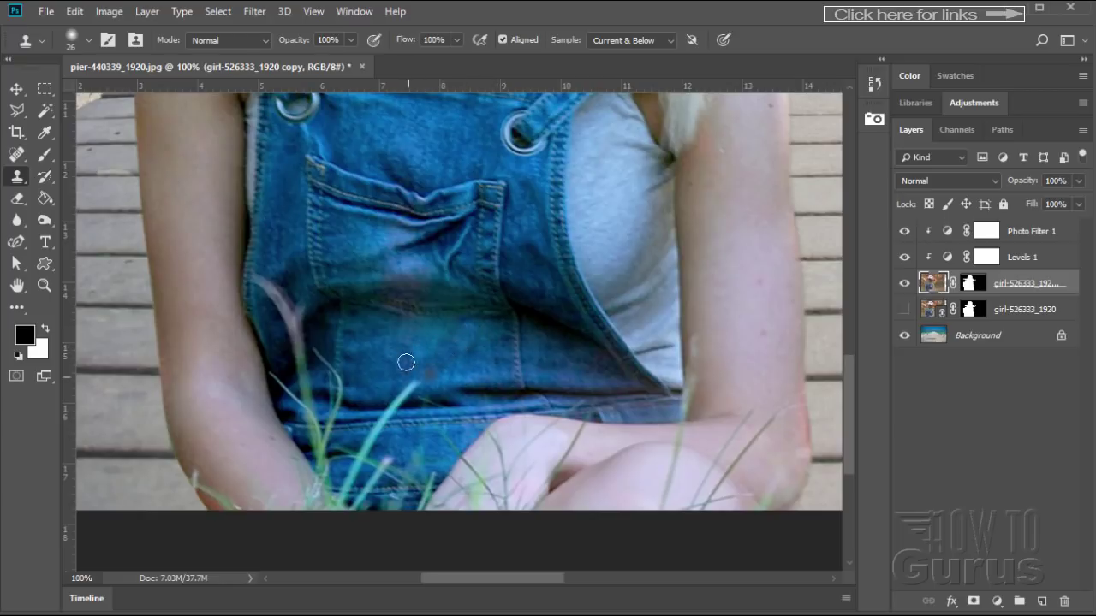
{"action": "left_click", "coordinate": [455, 344], "text": "alt"}
{"action": "left_click", "coordinate": [514, 393]}
{"action": "left_click", "coordinate": [456, 381], "text": "alt"}
{"action": "left_click", "coordinate": [415, 385]}
{"action": "left_click", "coordinate": [432, 392], "text": "alt"}
{"action": "mouse_move", "coordinate": [409, 394]}
{"action": "left_mouse_down"}
{"action": "mouse_move", "coordinate": [451, 404]}
{"action": "mouse_move", "coordinate": [370, 410]}
{"action": "left_mouse_up"}
{"action": "left_click", "coordinate": [451, 404], "text": "alt"}
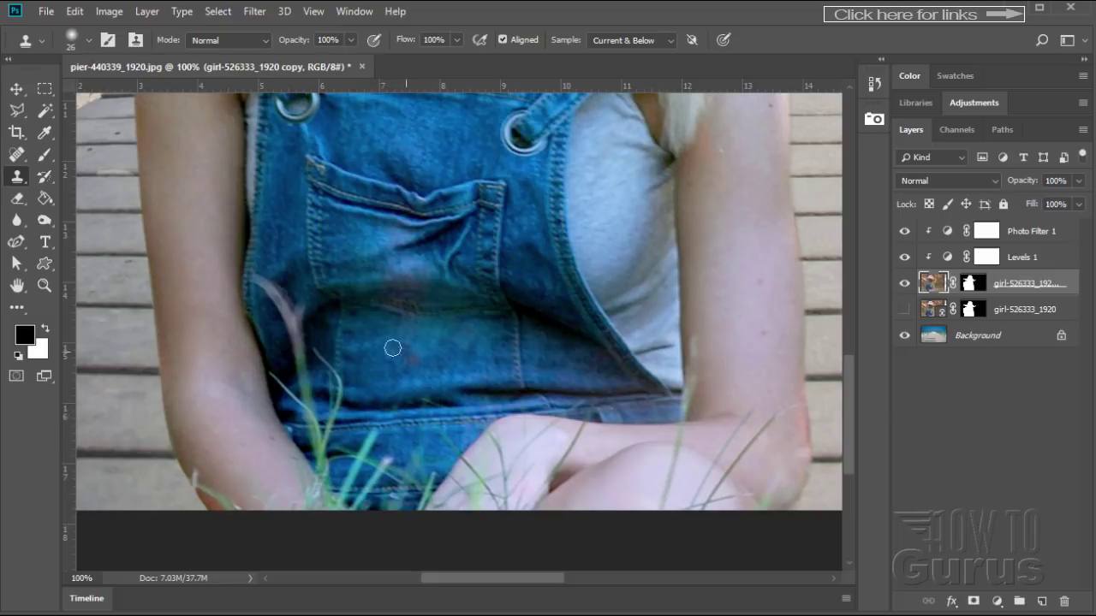
Spot-heal the blade remnant at the waist seam with Content-Aware and clone out the remaining grass over the overalls, arms and hands
{"action": "left_click", "coordinate": [17, 155]}
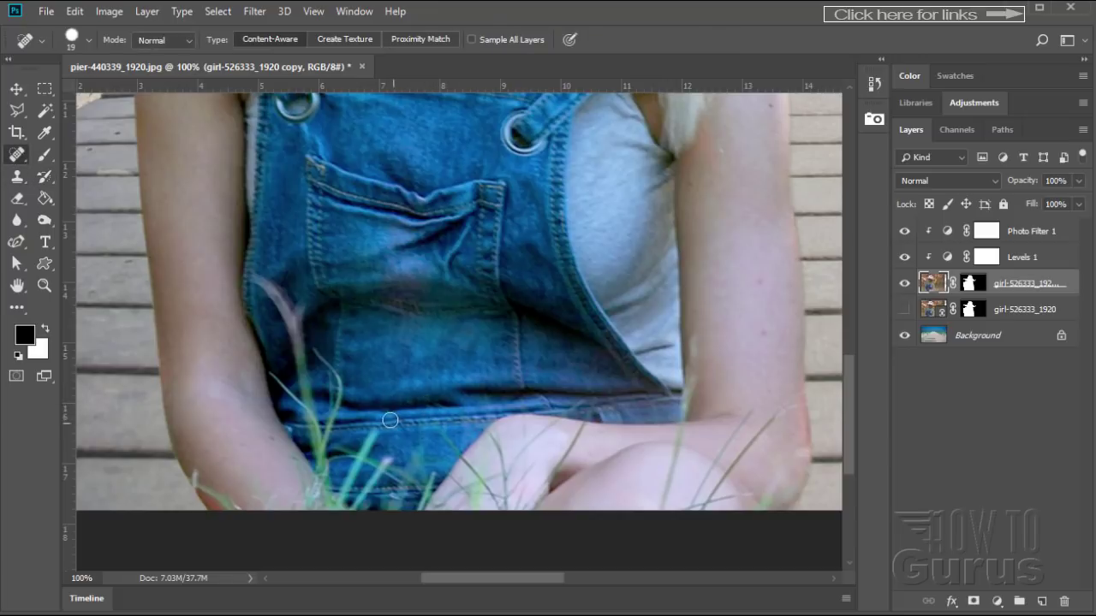
{"action": "left_click_drag", "start_coordinate": [387, 415], "coordinate": [381, 412]}
{"action": "left_click", "coordinate": [17, 176]}
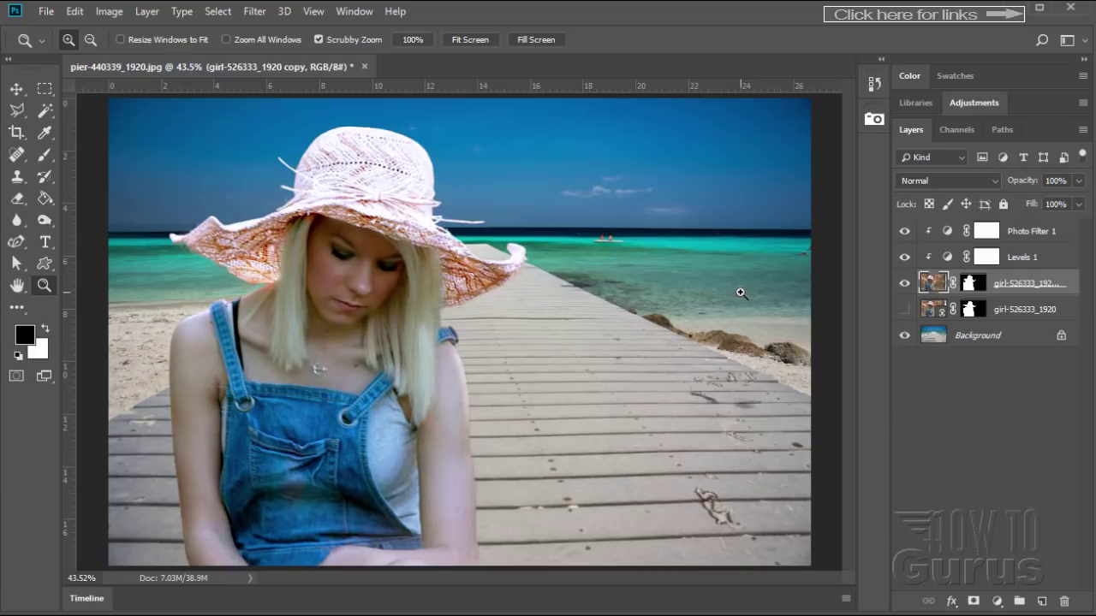
Bring up the available pen tool variants
{"action": "left_click", "coordinate": [17, 243]}
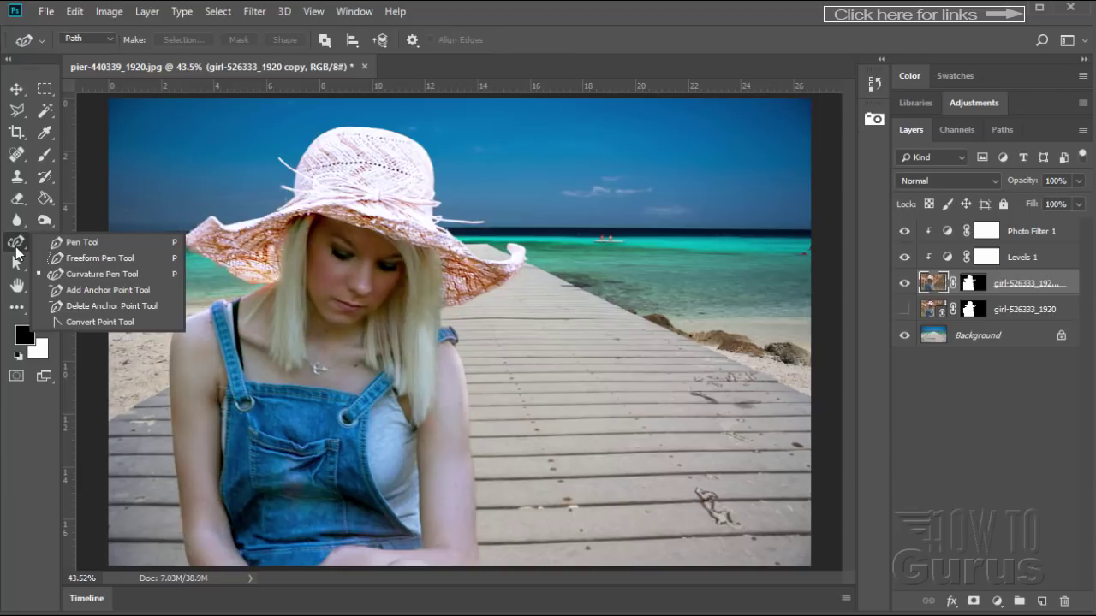